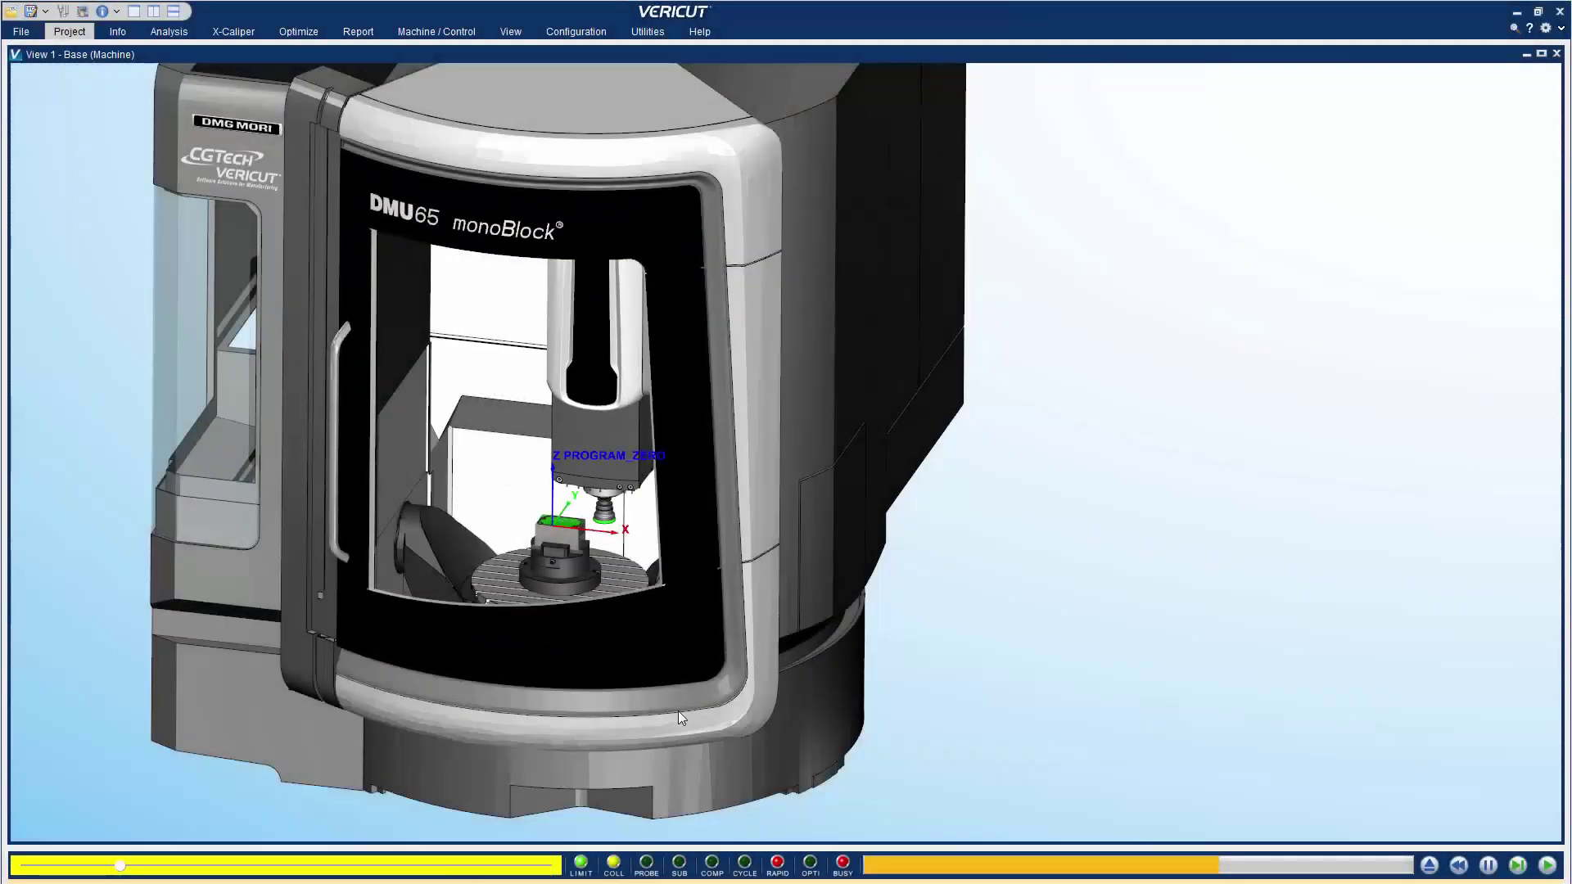
Zoom in and orbit the machine view to look down at the workpiece
scroll(678, 710, up, 5)
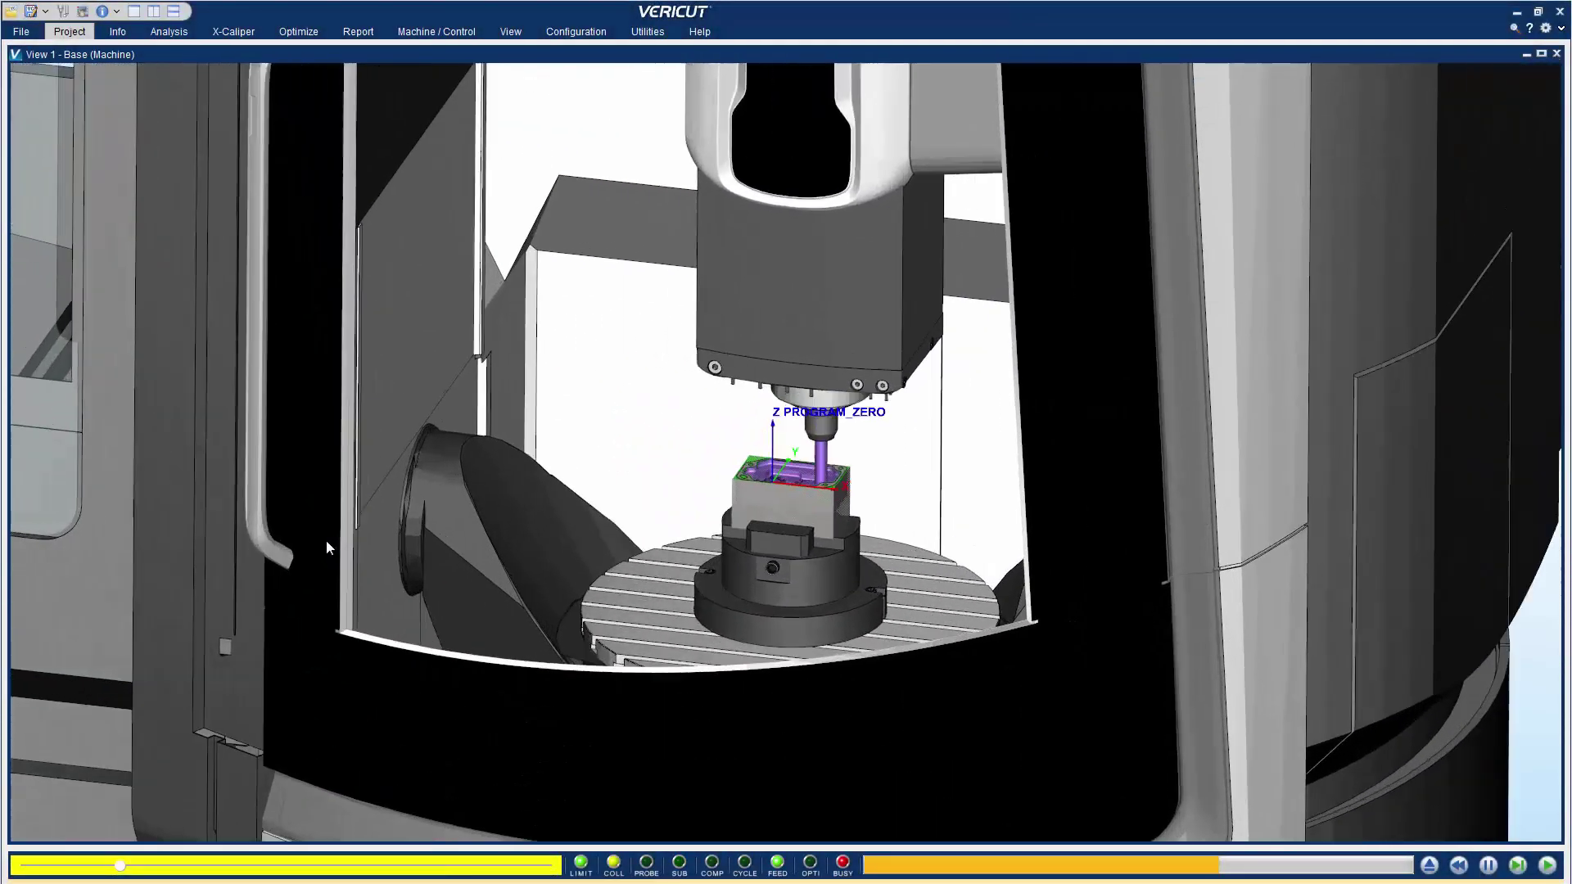
drag(326, 540, 796, 627)
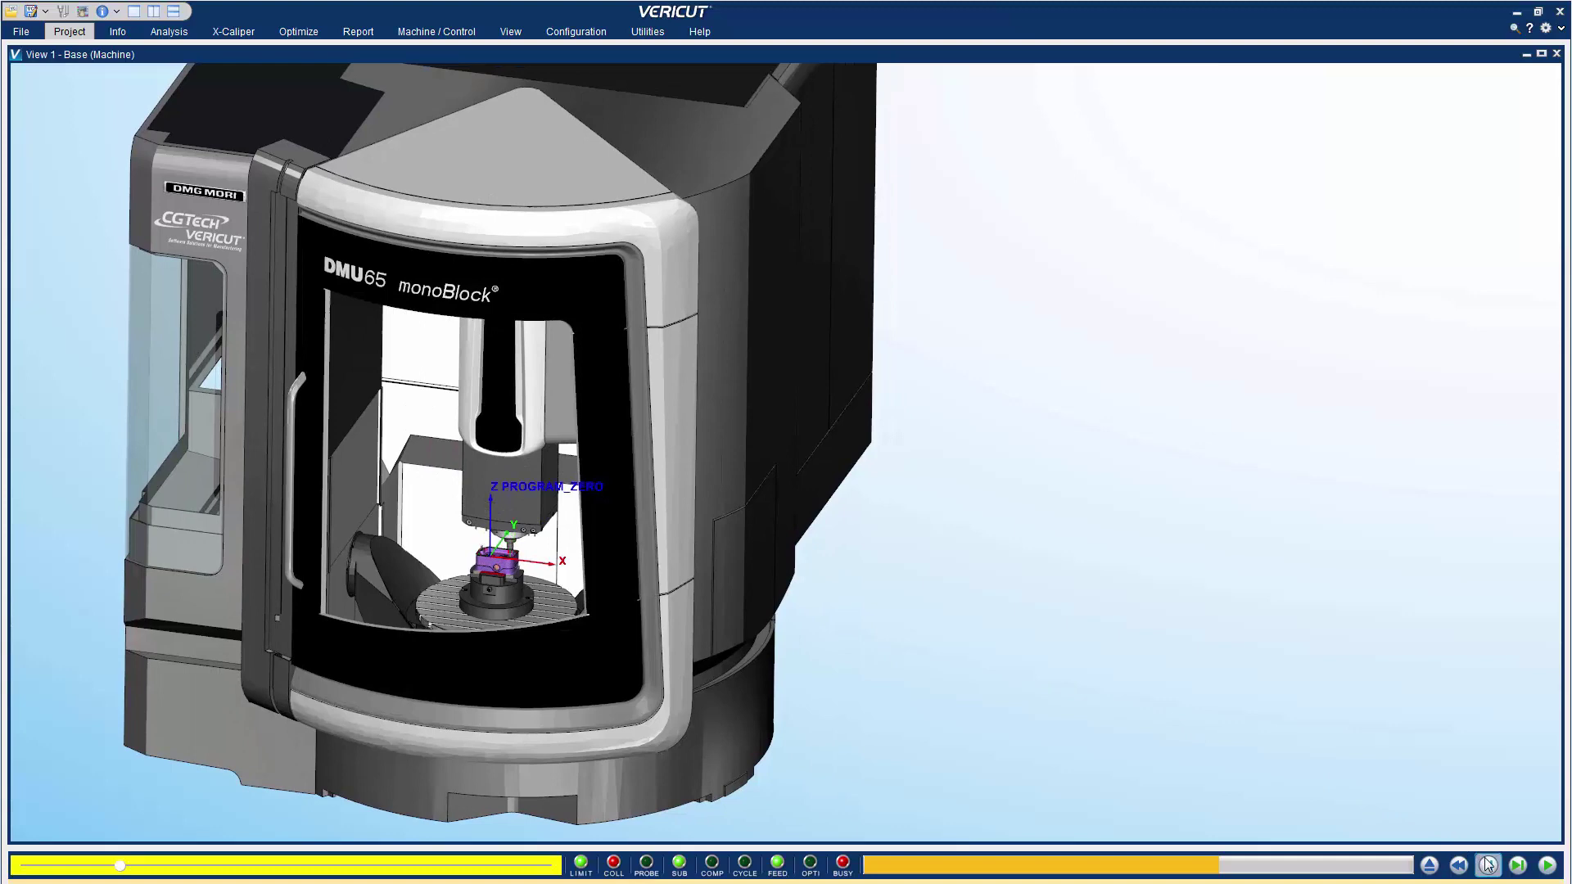
Add a Workpiece view, enlarge it beside the machine view, and reset to uncut stock
right_click(1115, 637)
mouse_move(1156, 676)
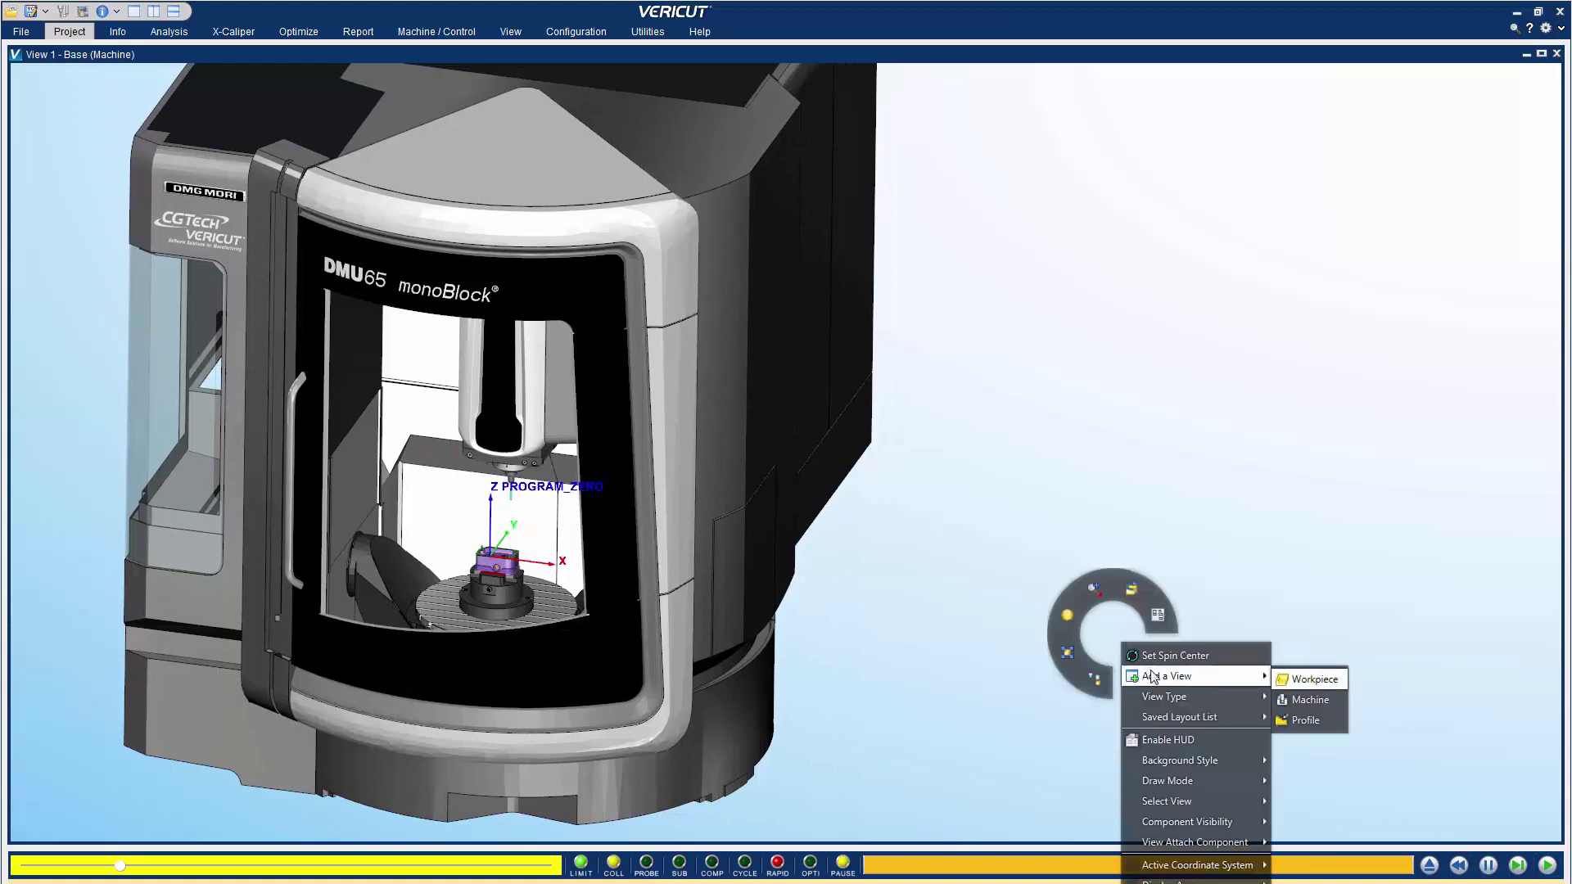
click(1306, 681)
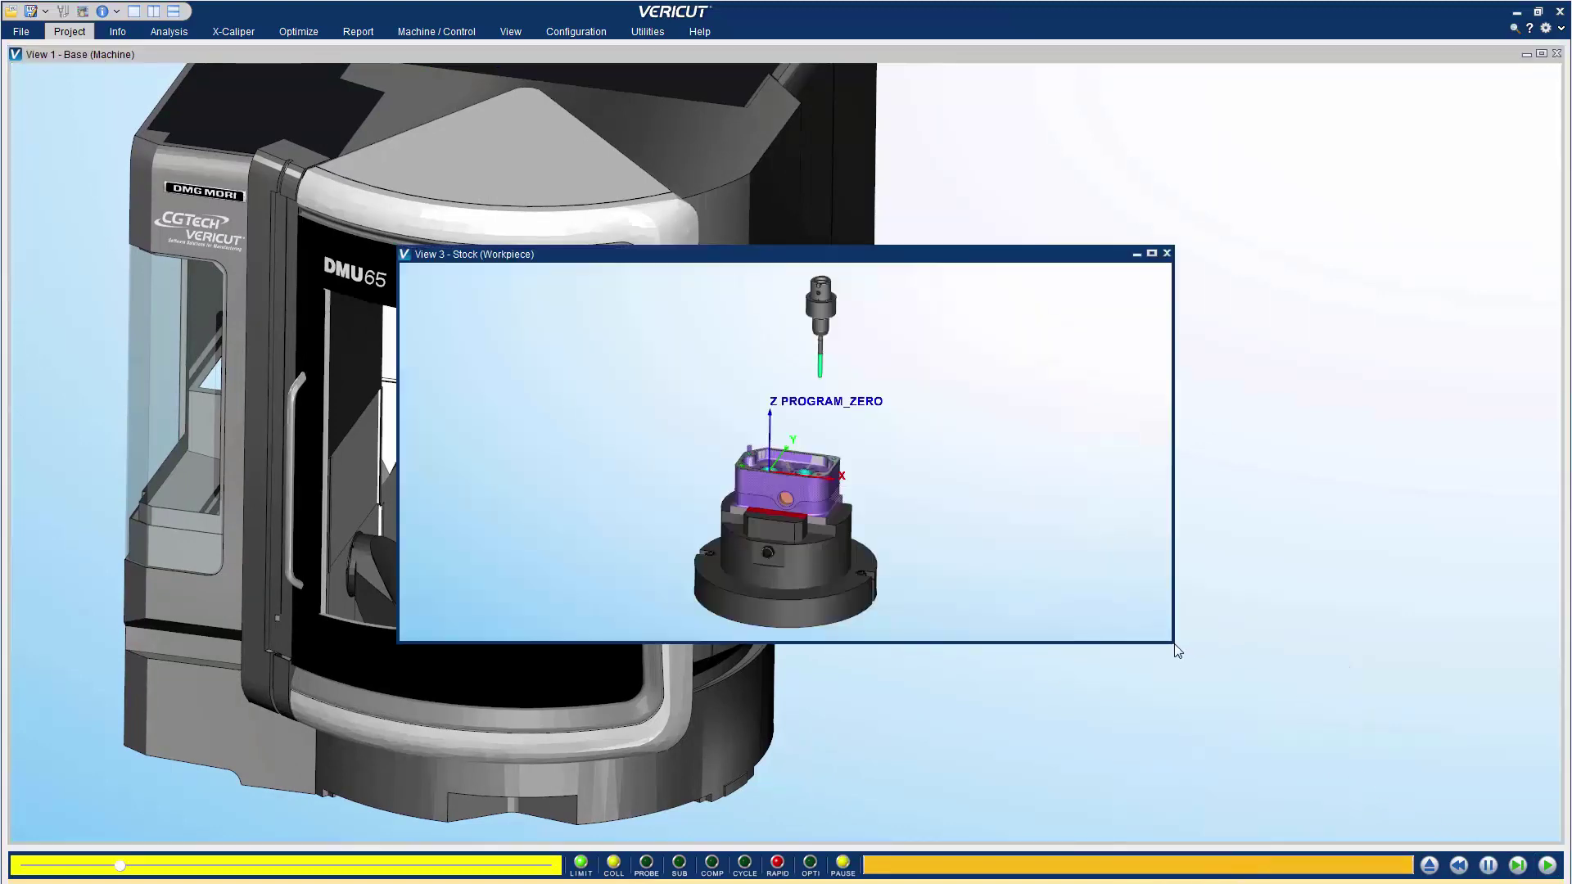
drag(1175, 646, 992, 775)
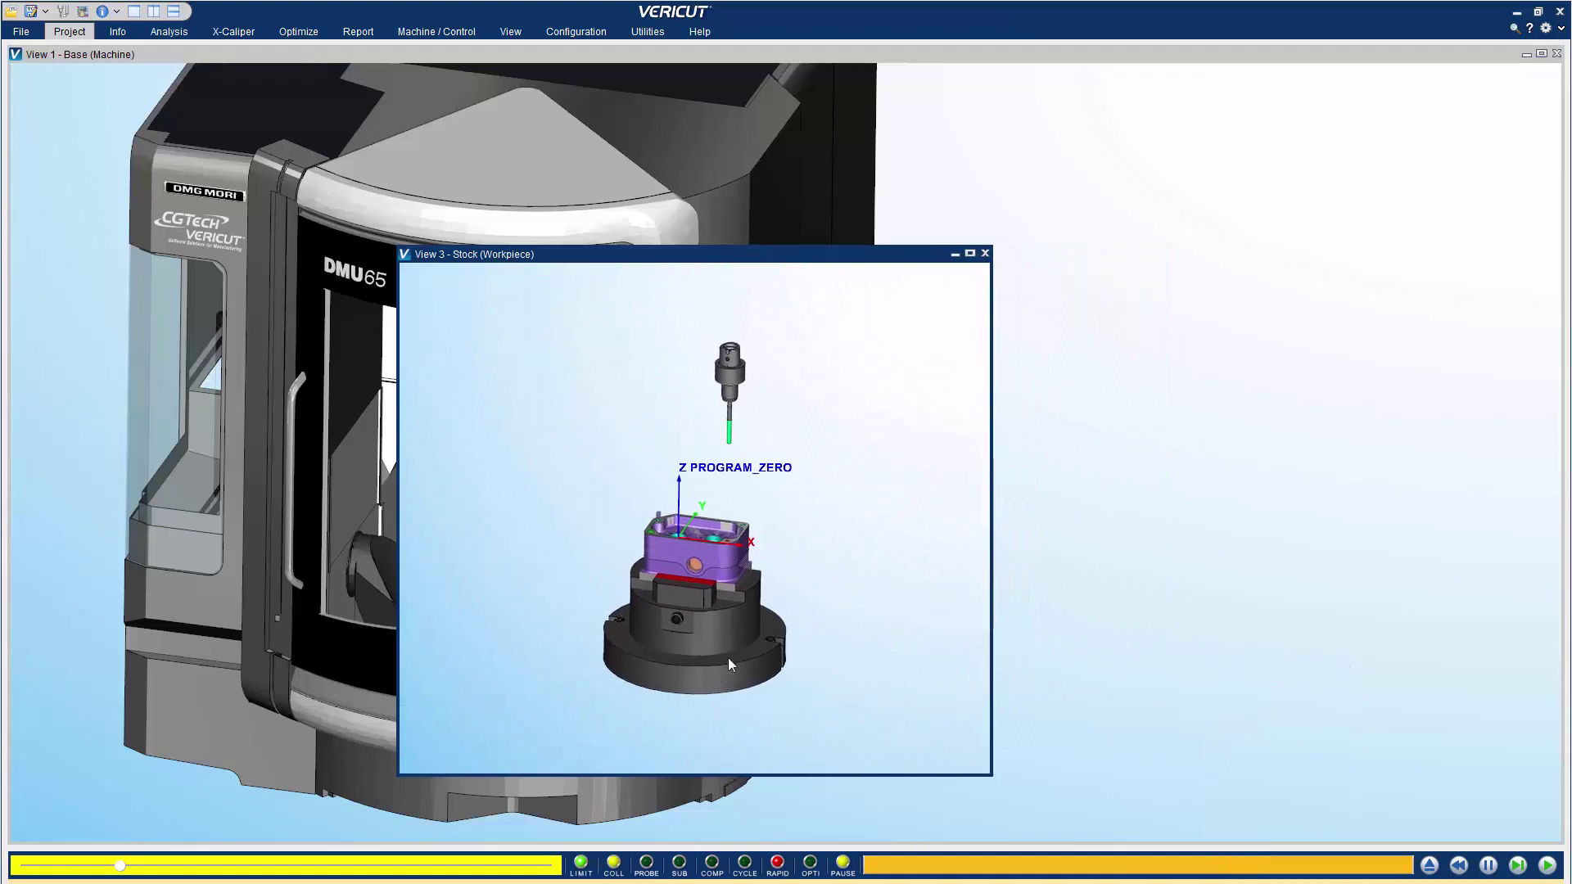
scroll(675, 524, up, 5)
scroll(676, 513, up, 4)
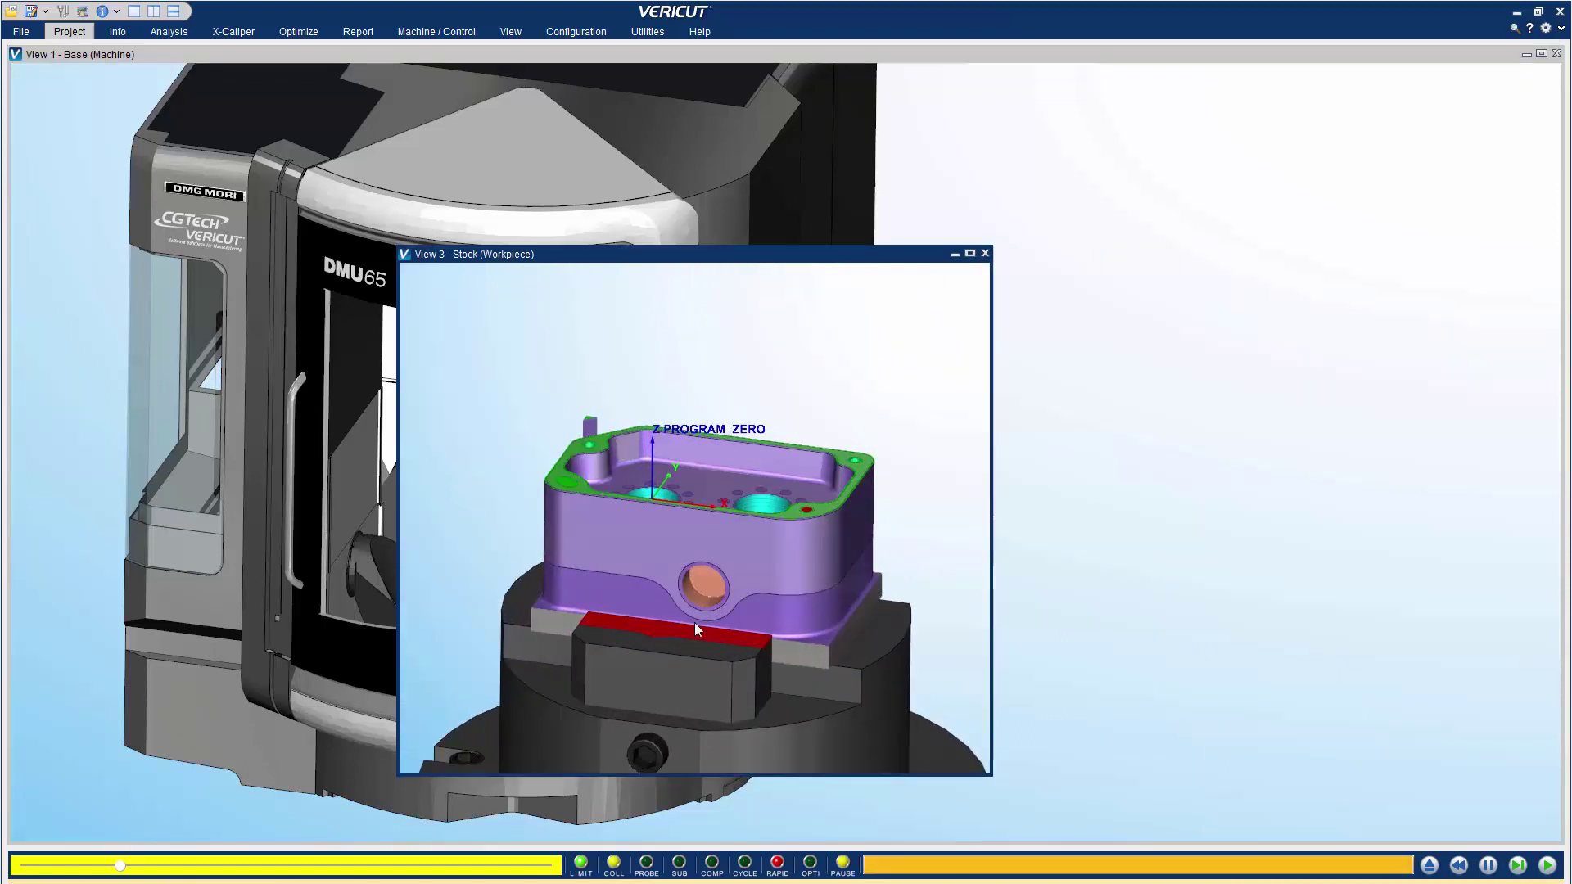
drag(684, 256, 1200, 303)
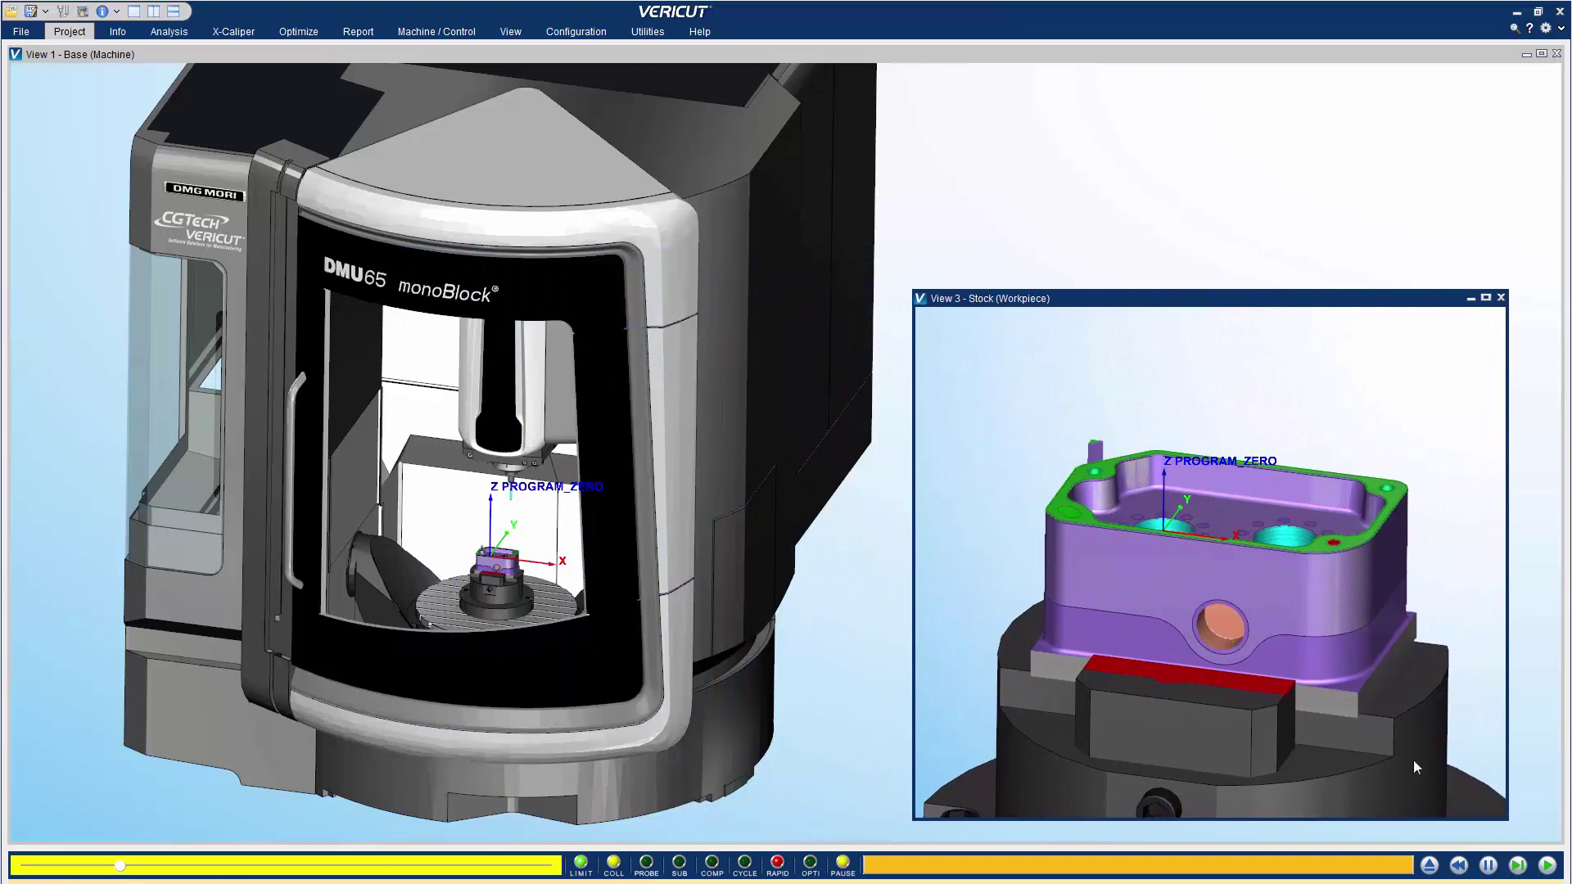
click(1427, 864)
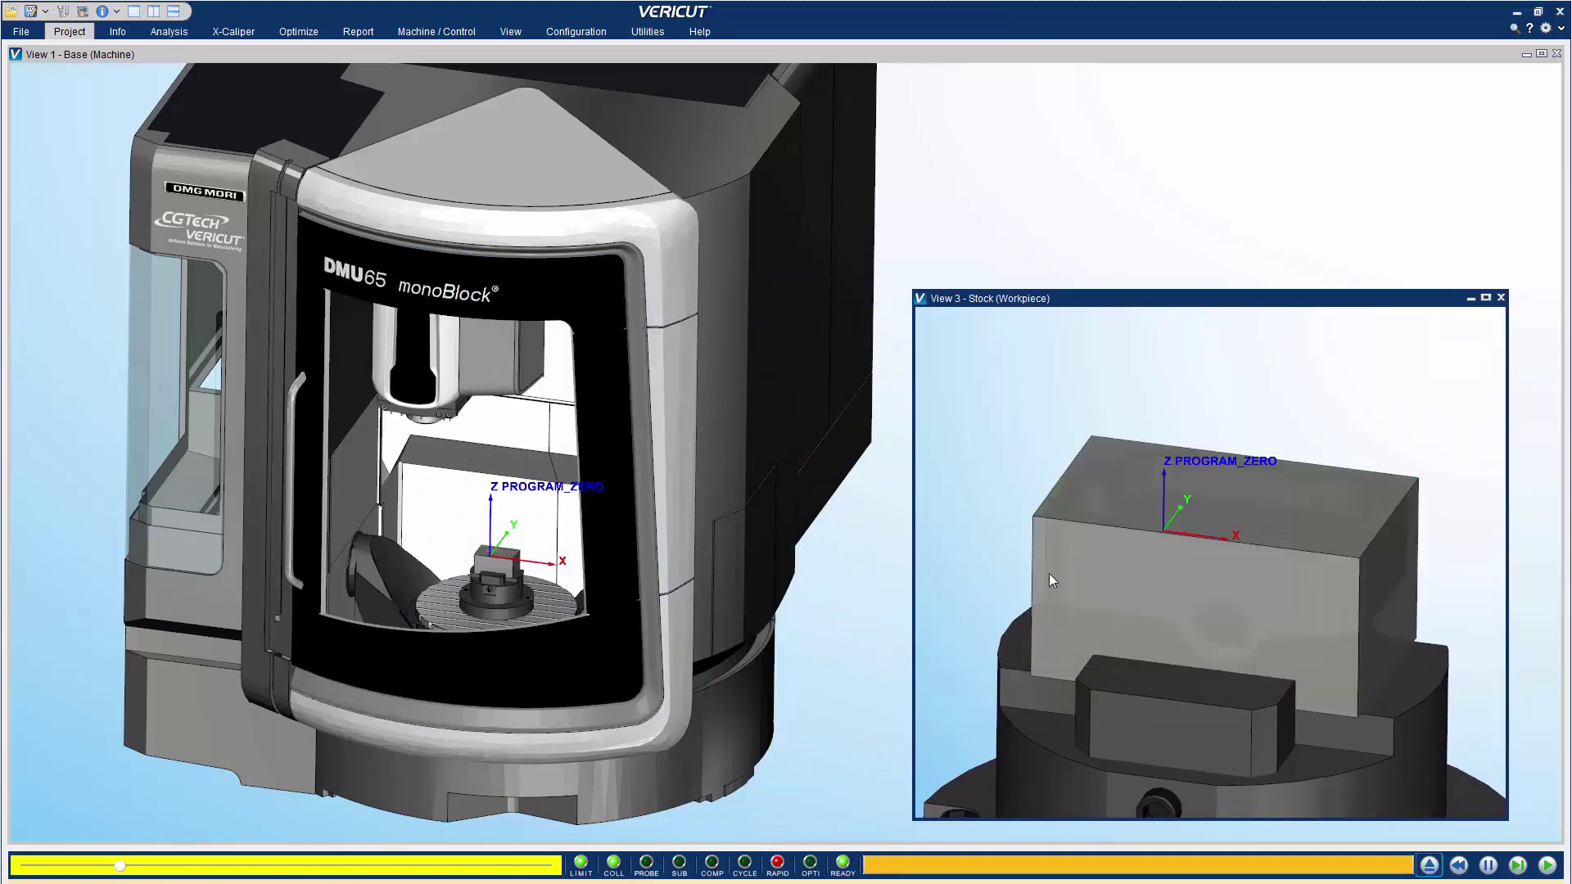
Select the Stock component in the Project Tree
click(78, 36)
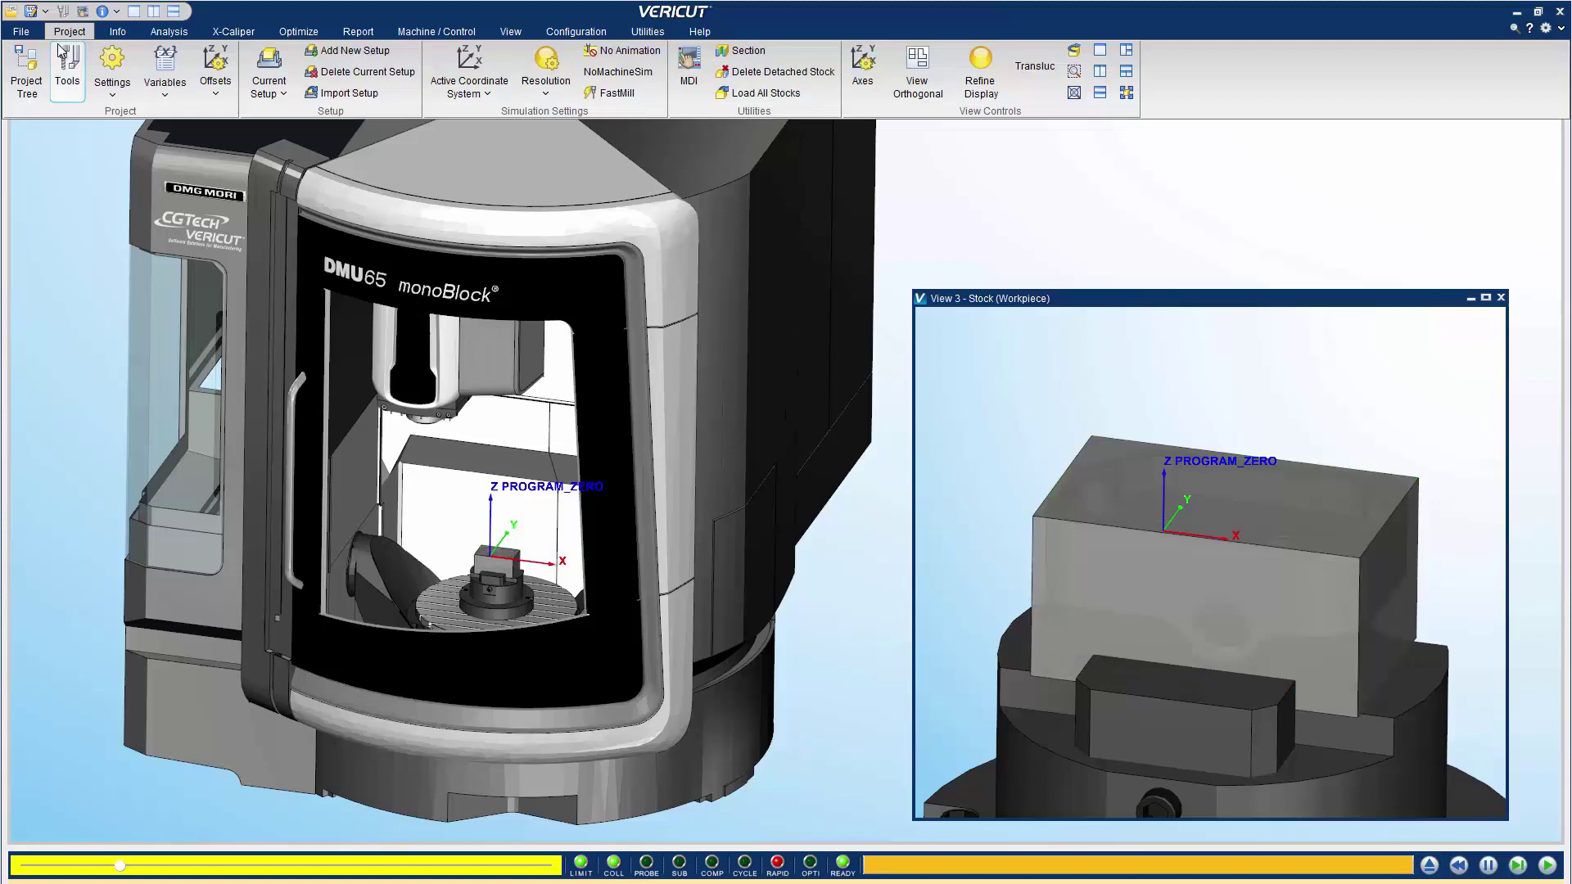
click(27, 70)
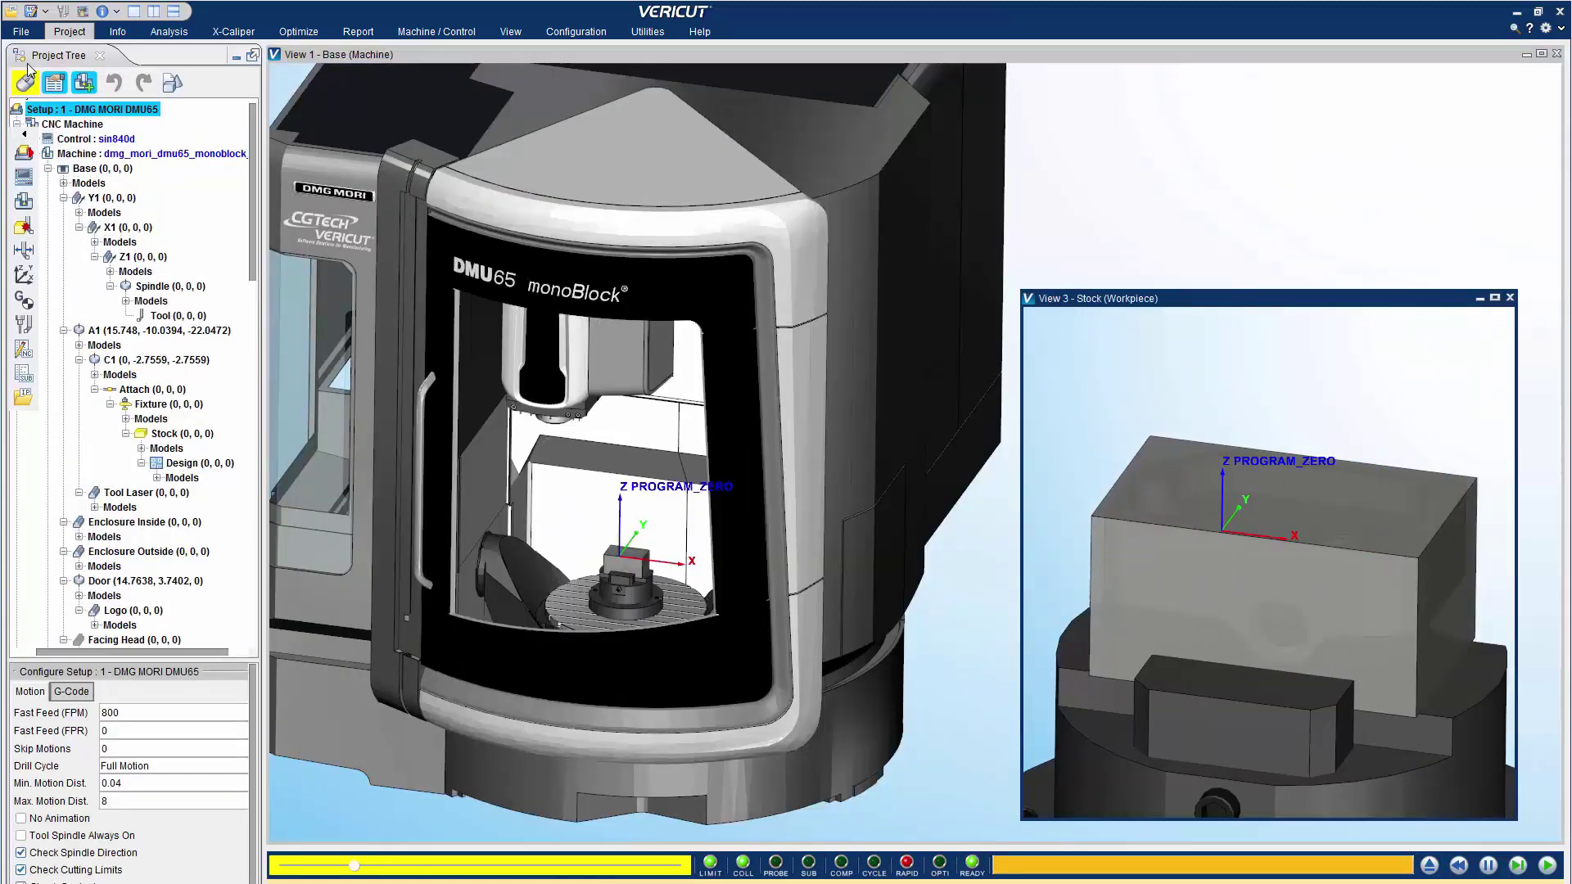
click(164, 433)
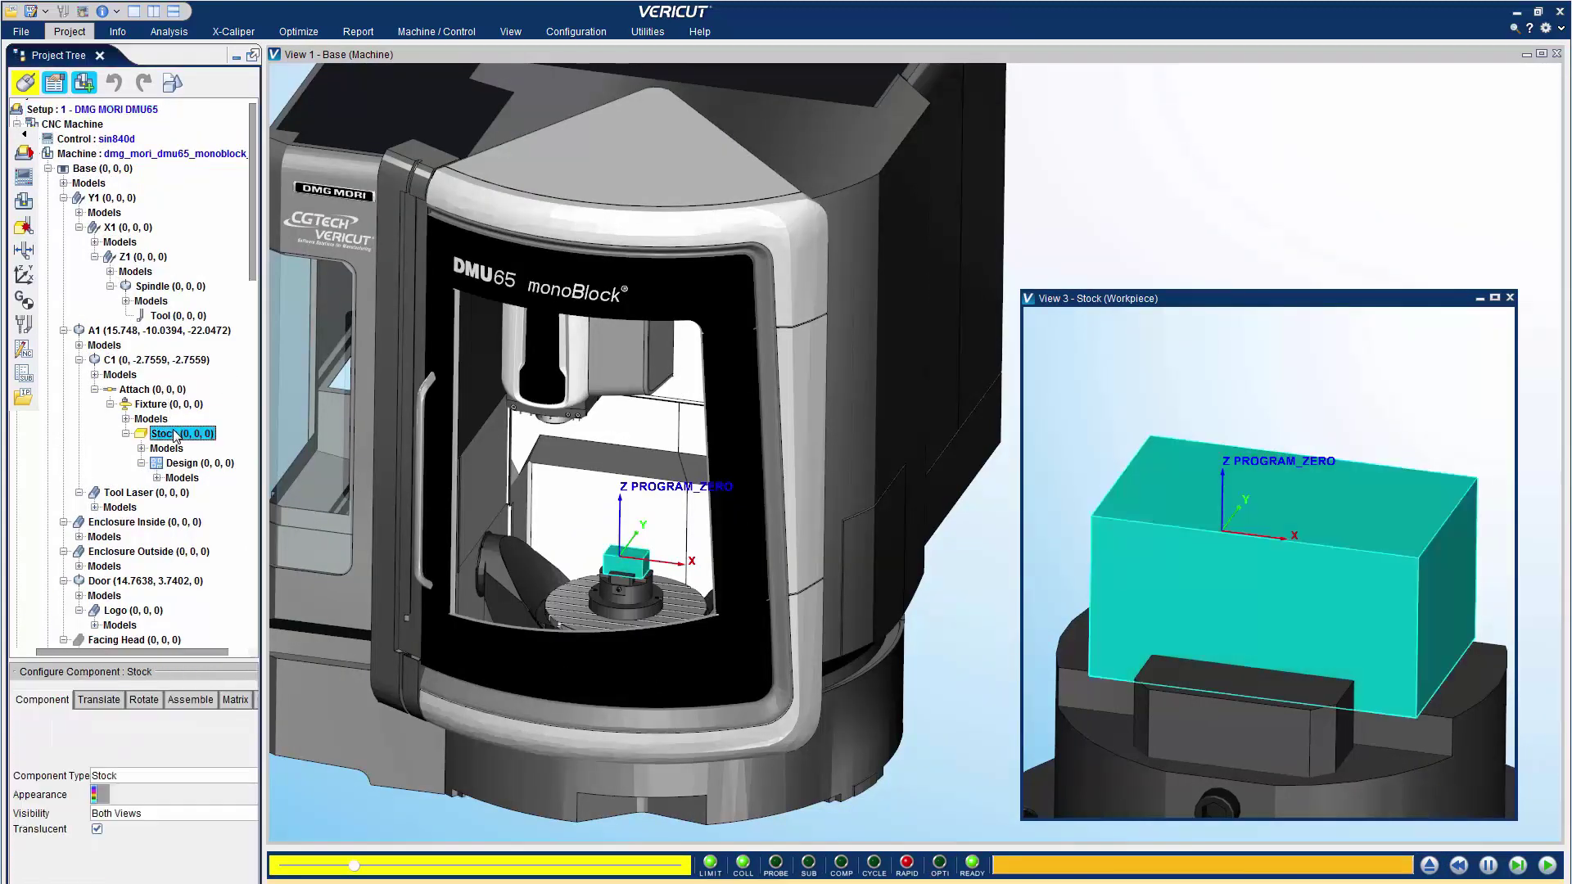
Make the stock blue at 0.5 translucency after trying yellow and purple, and open the Appearance List
click(95, 795)
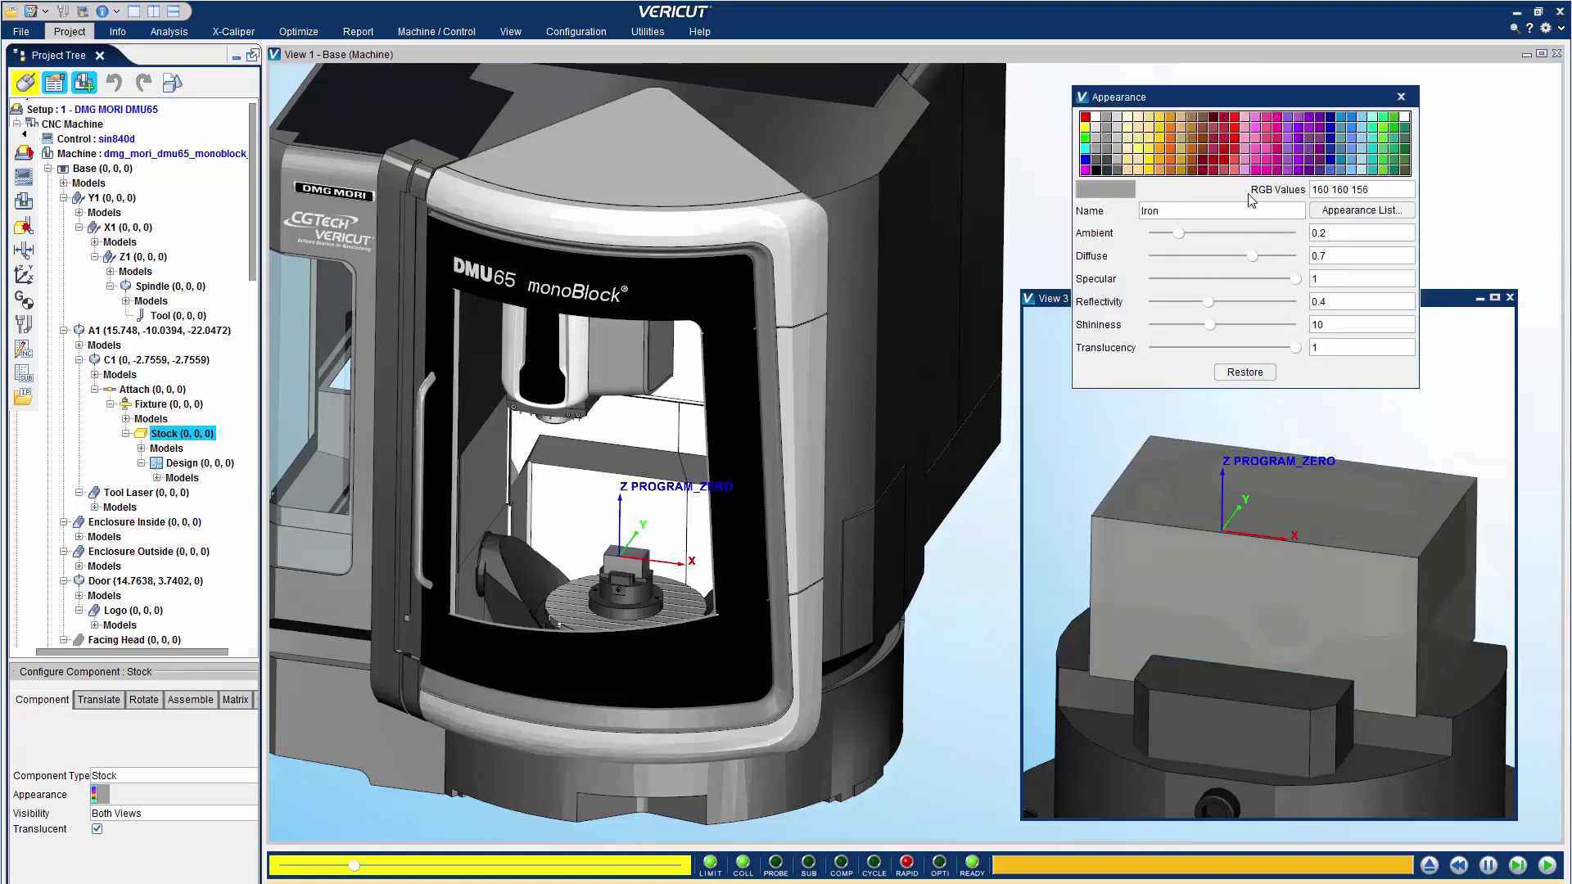
drag(1259, 97, 1265, 24)
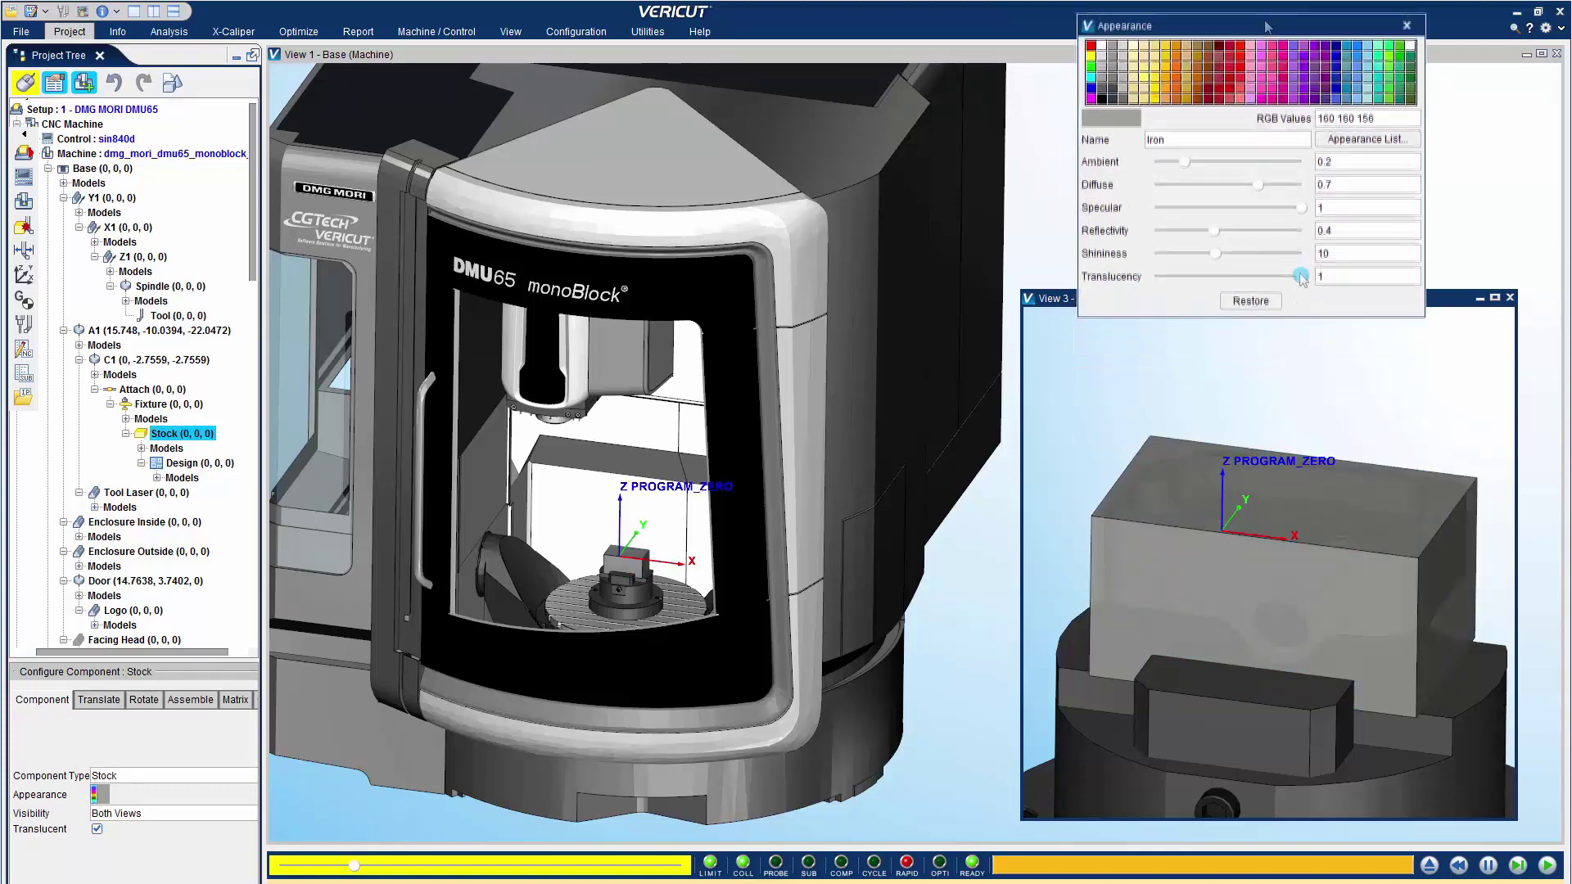
click(1154, 79)
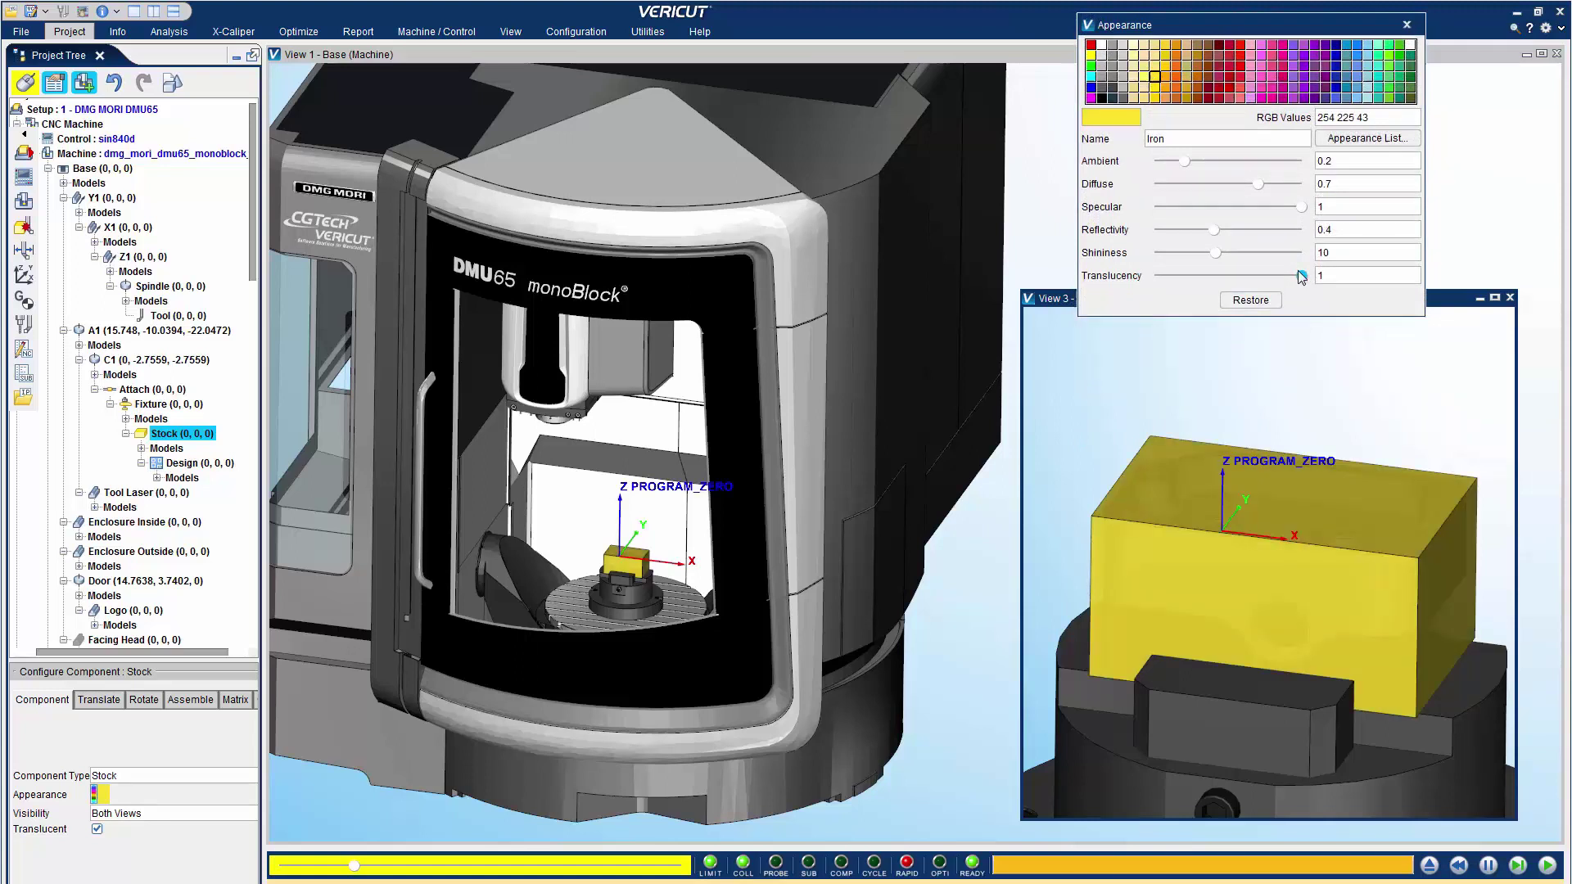
drag(1300, 275, 1226, 277)
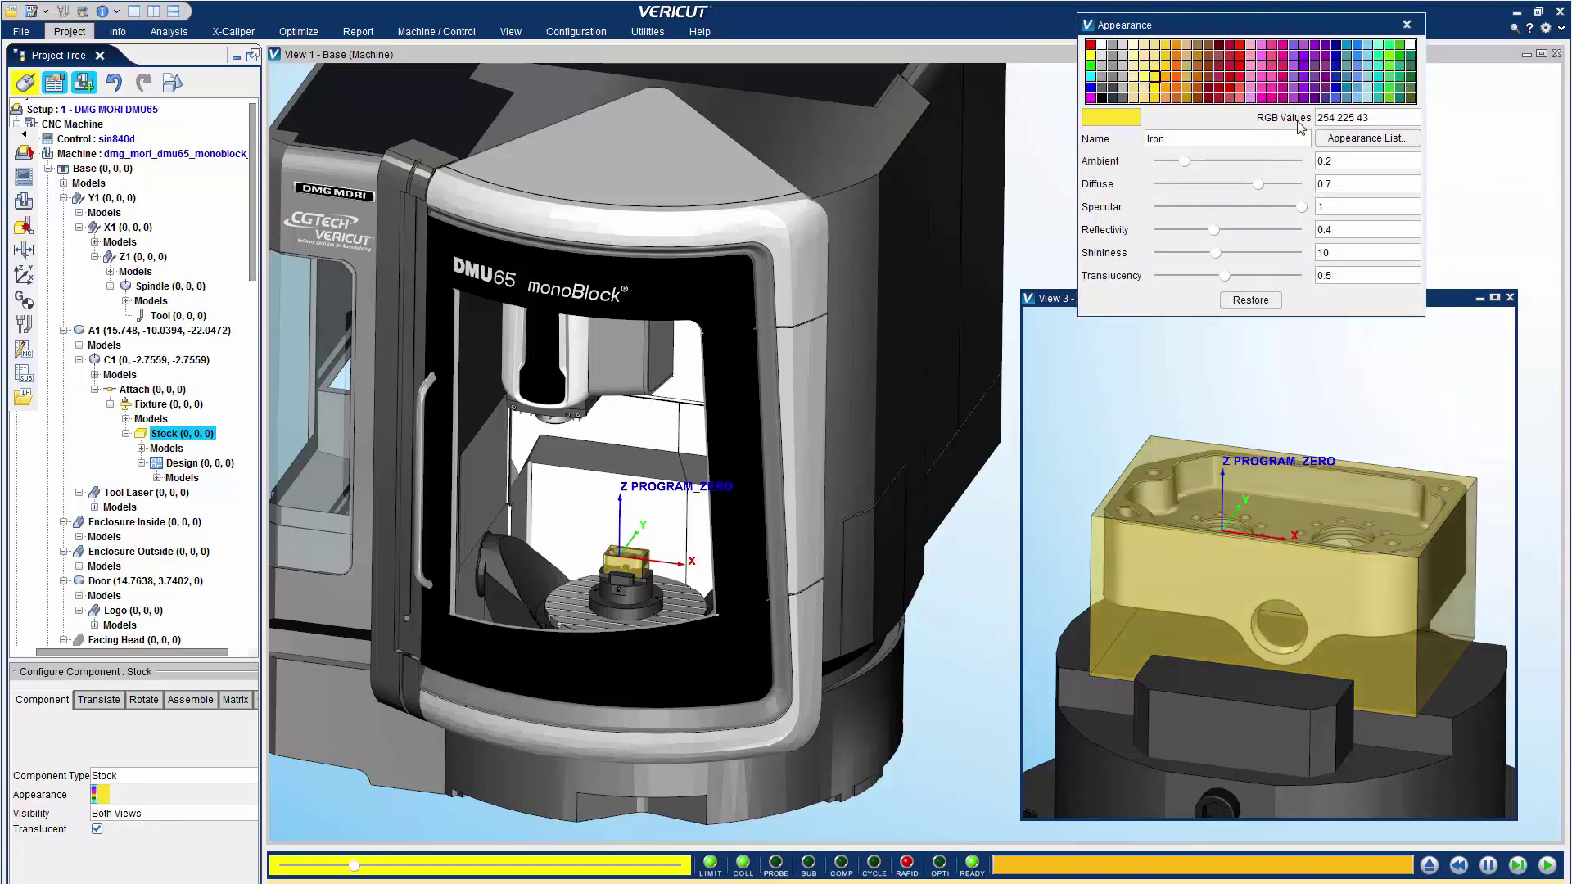
click(1294, 79)
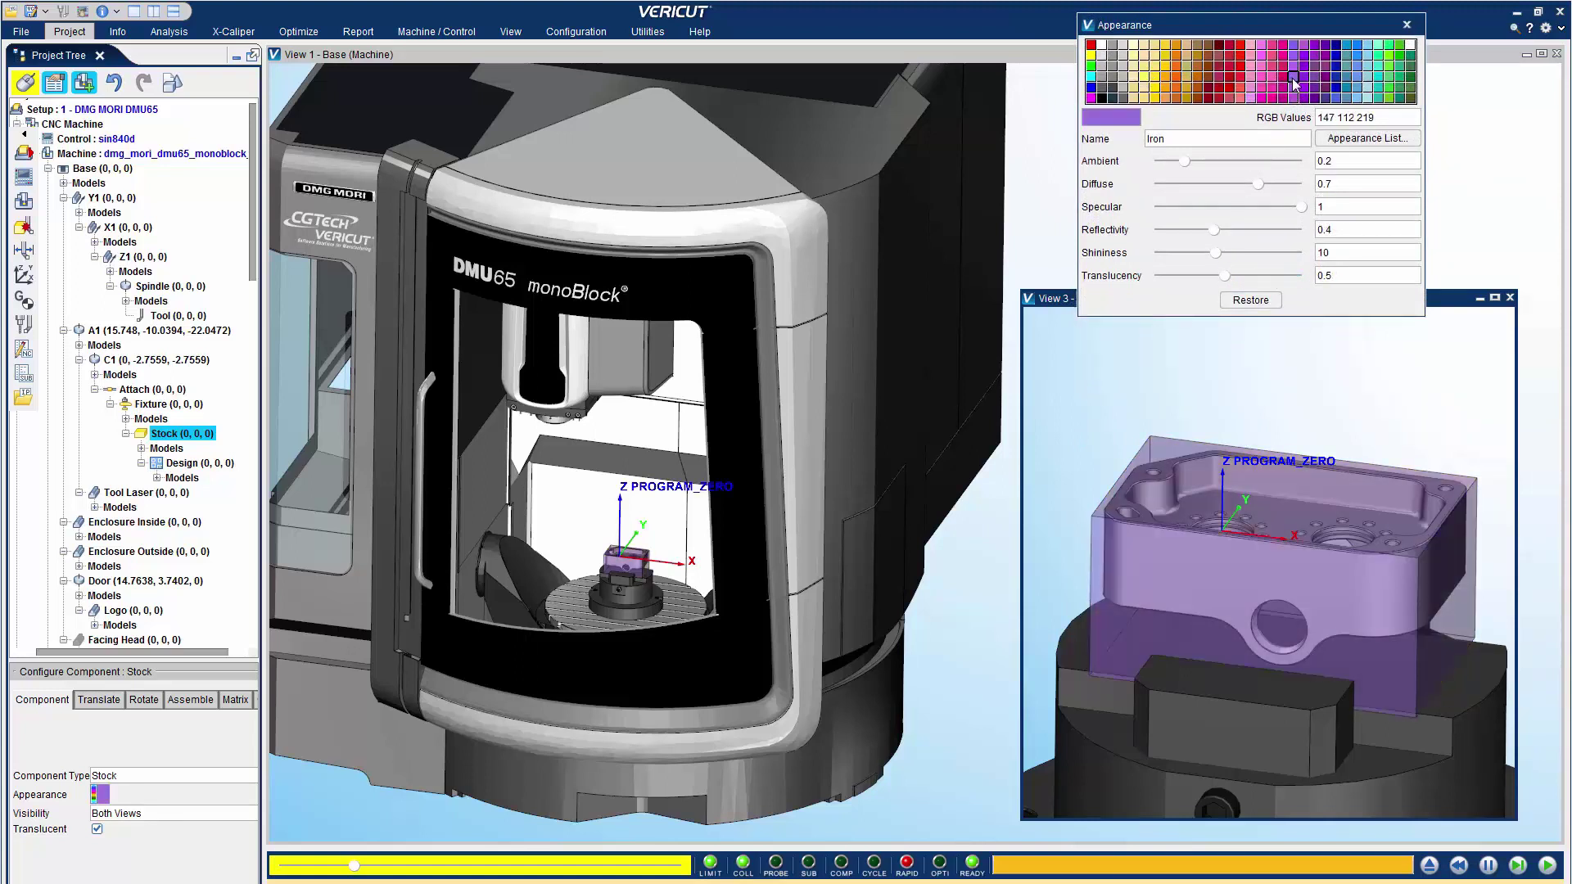
click(1356, 79)
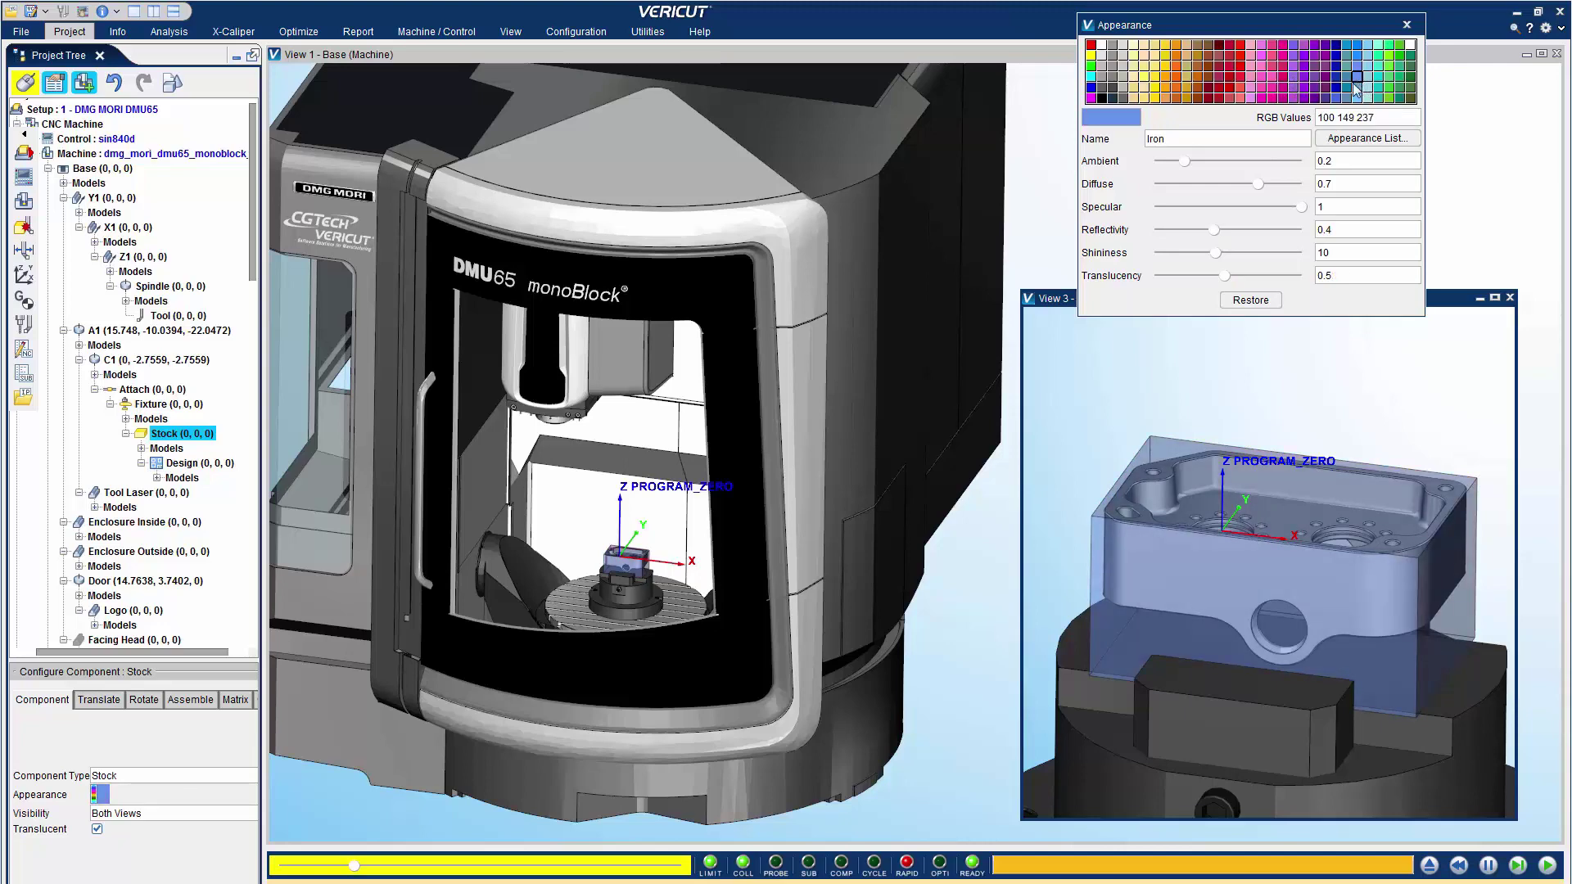
click(1361, 138)
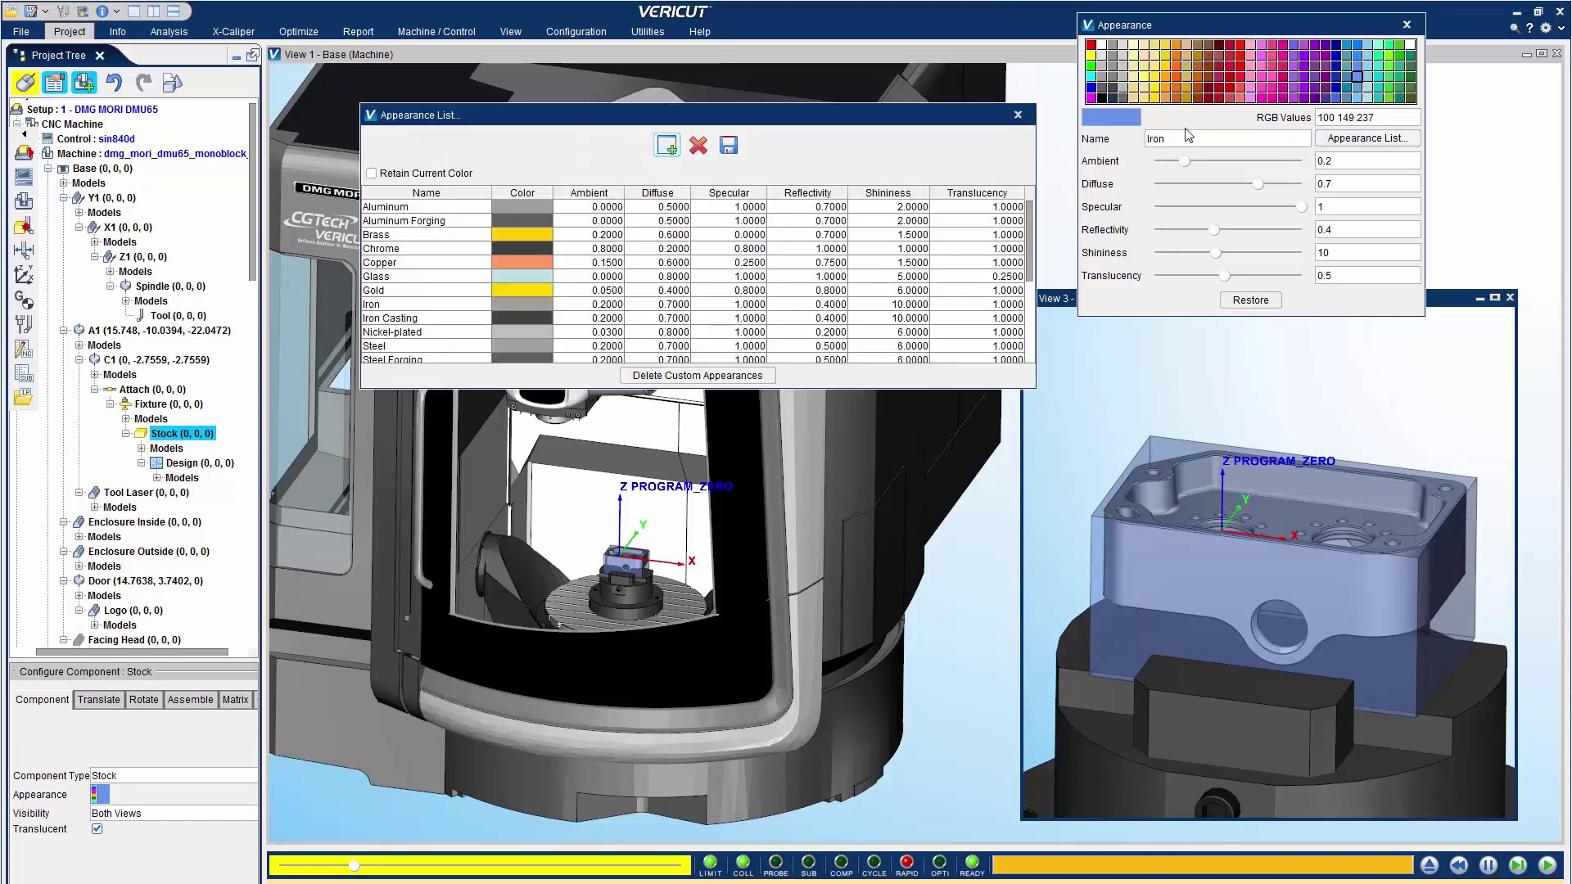
Try Aluminum at about 0.83 translucency, then Aluminum Forging, and finally apply Iron
click(508, 207)
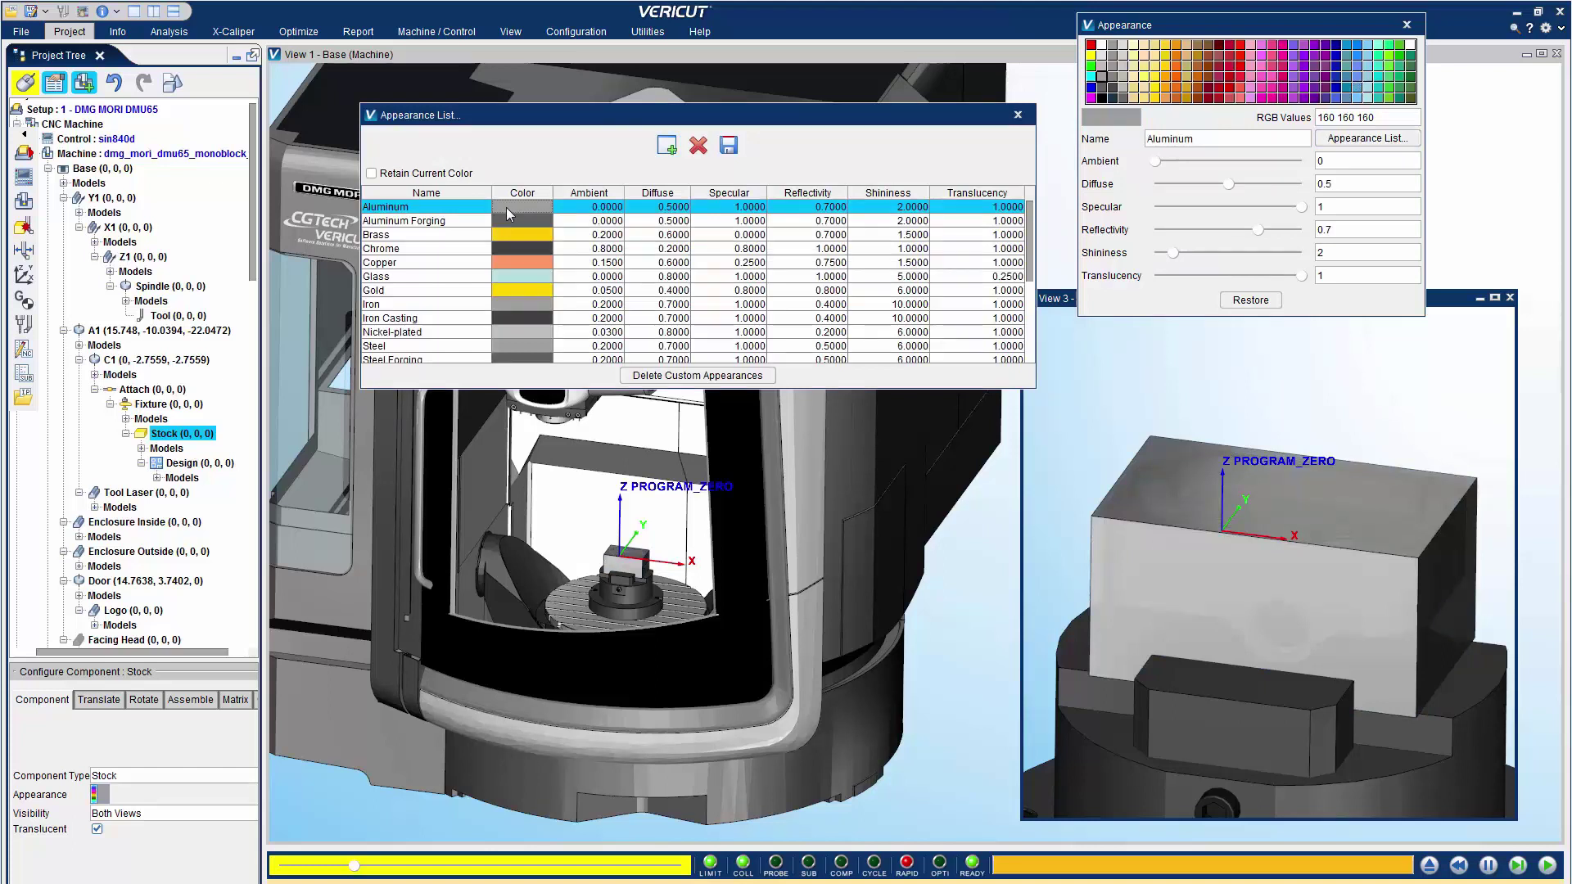
mouse_move(1303, 276)
mouse_down()
mouse_move(1214, 277)
mouse_move(1275, 277)
mouse_up()
click(540, 220)
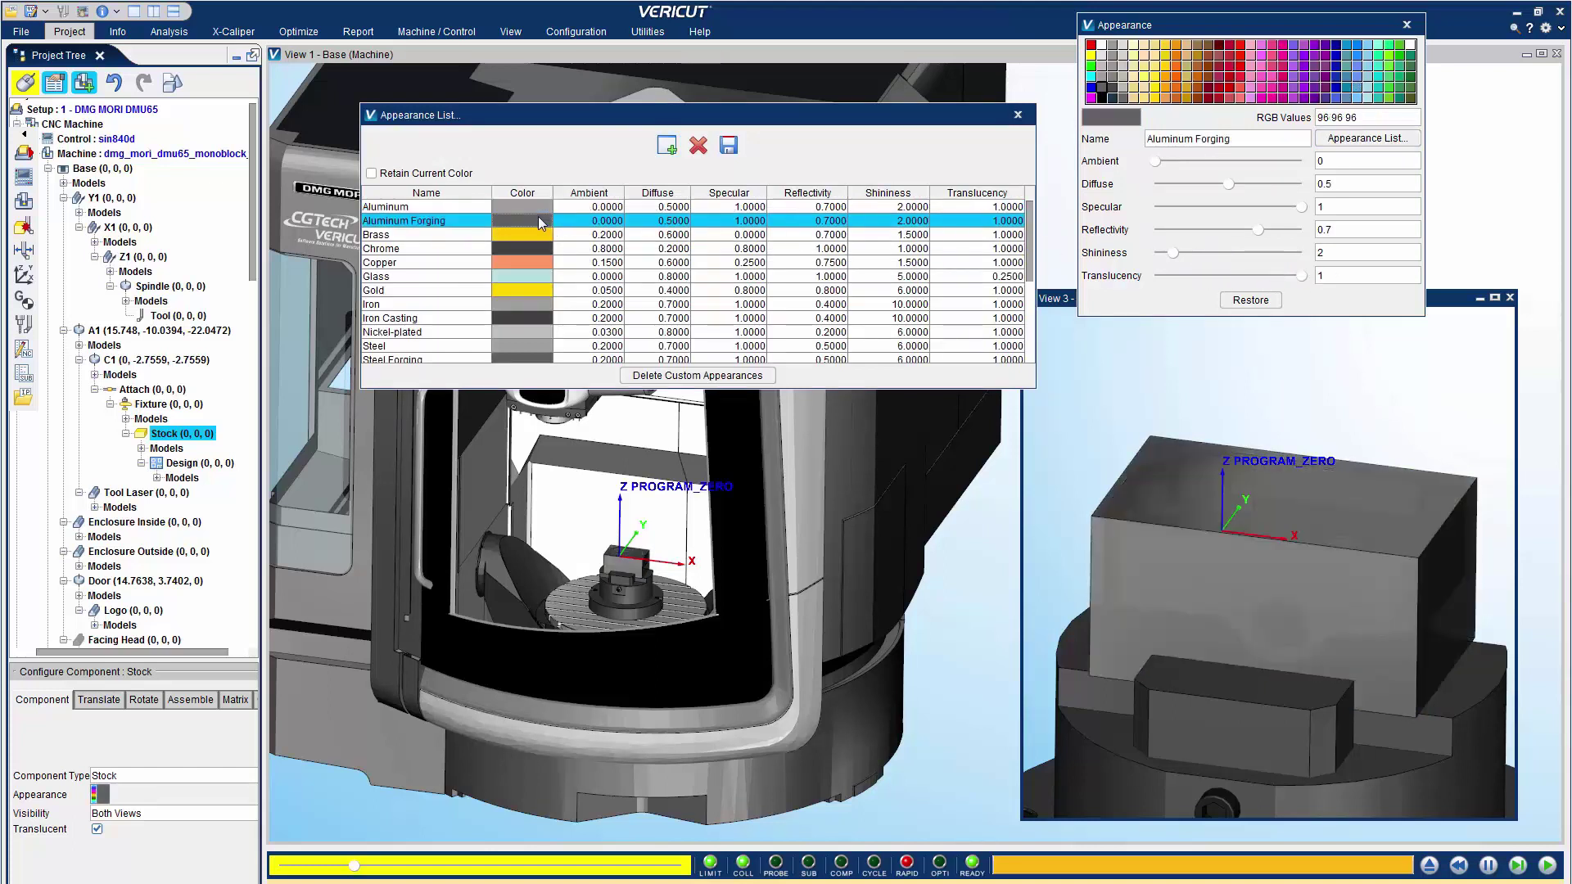
click(518, 302)
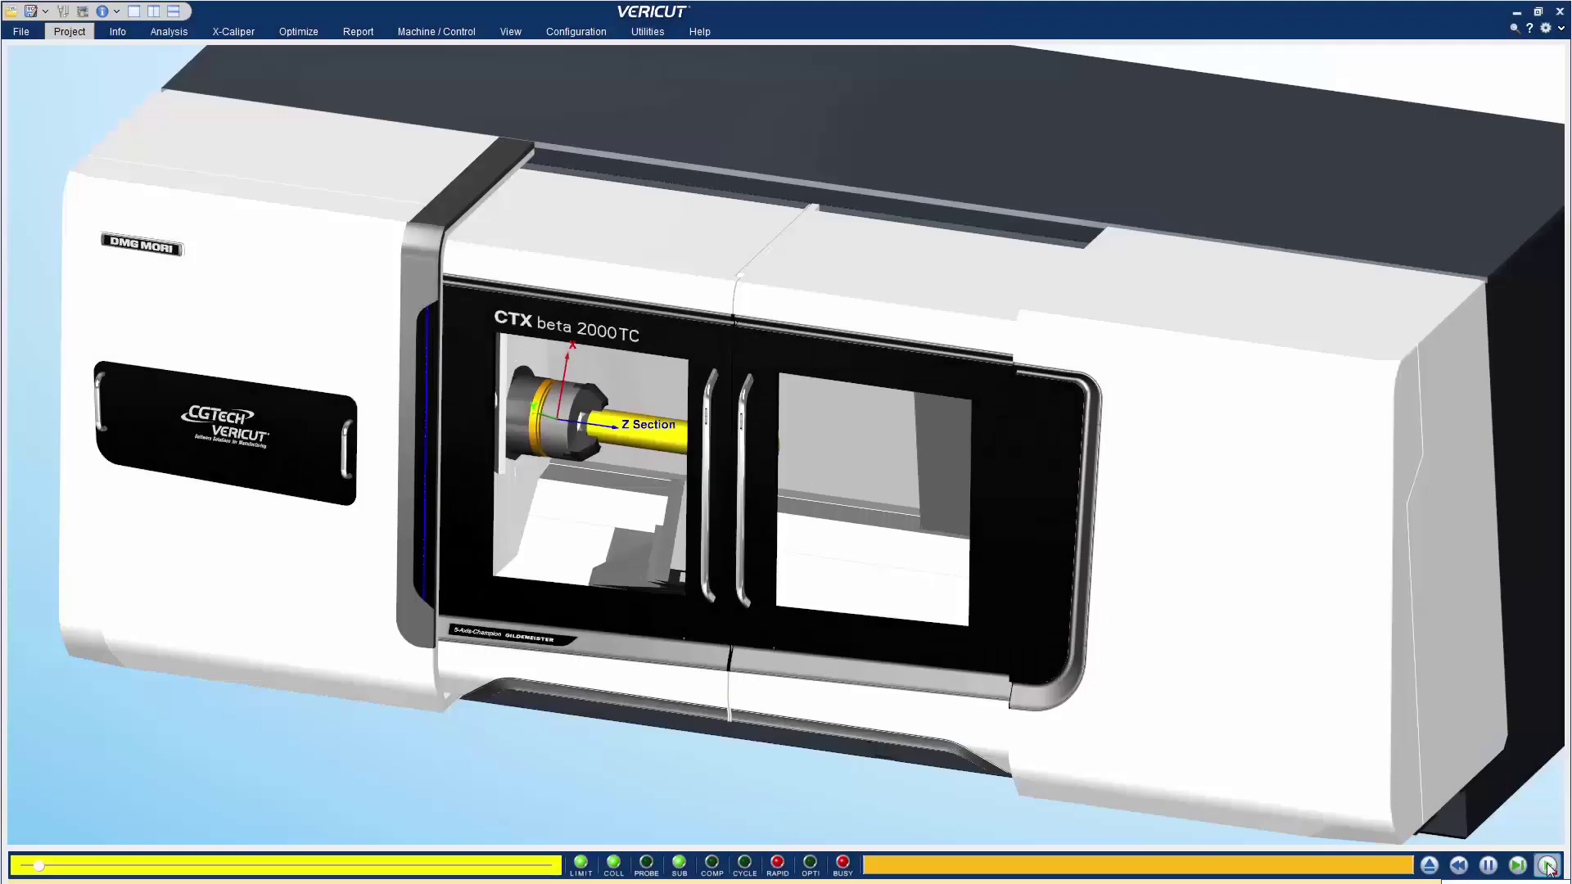
Play the CTX beta 2000 TC turning simulation and zoom in on the spindle and bar
click(1547, 865)
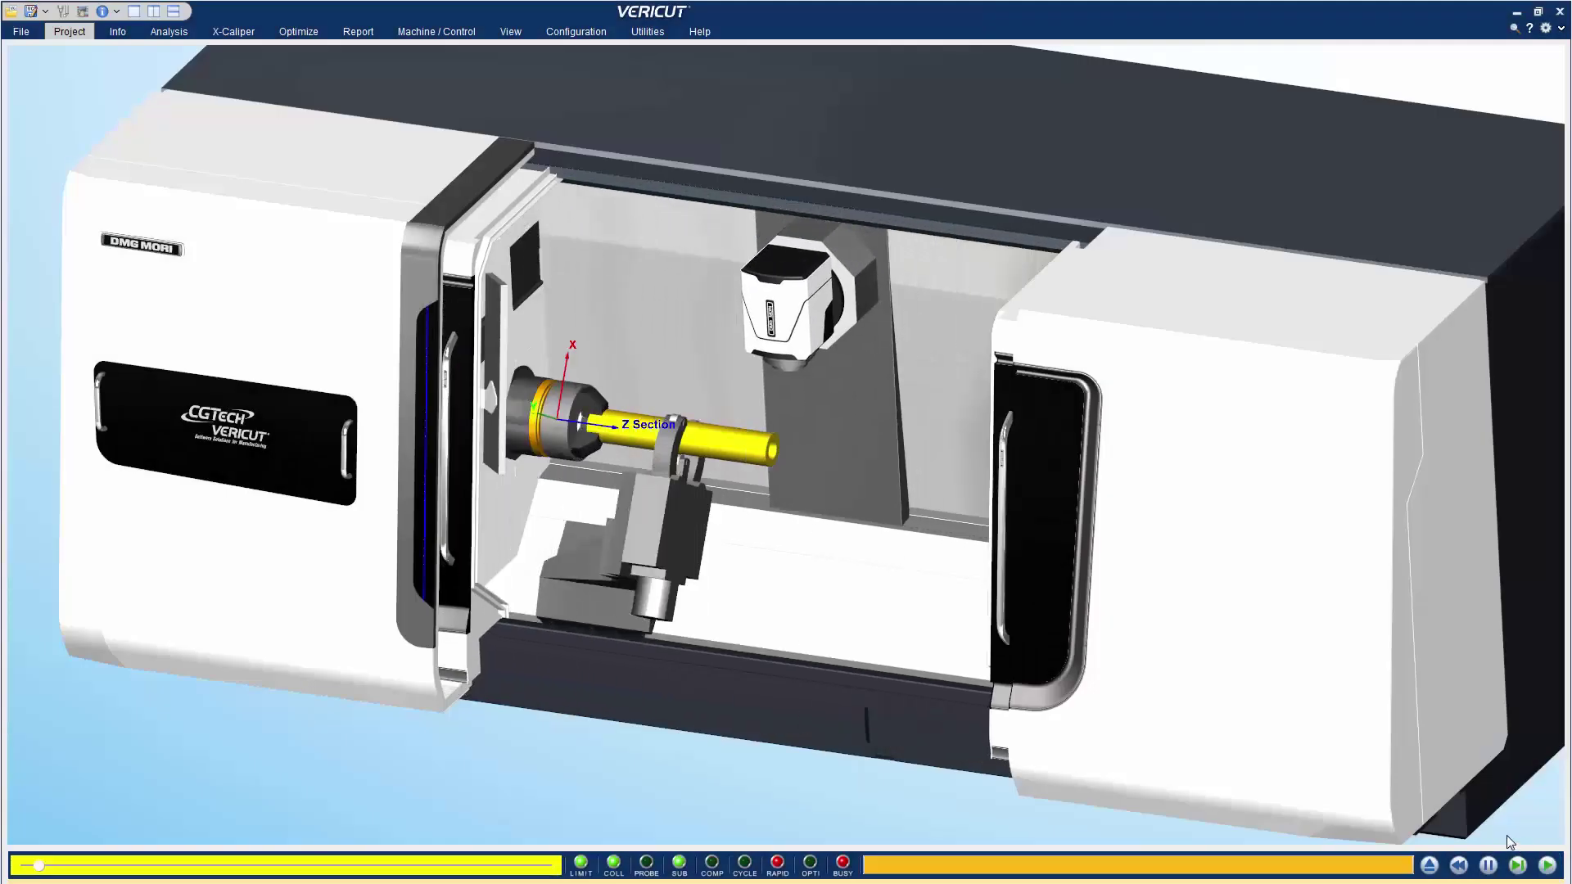
scroll(636, 355, up, 5)
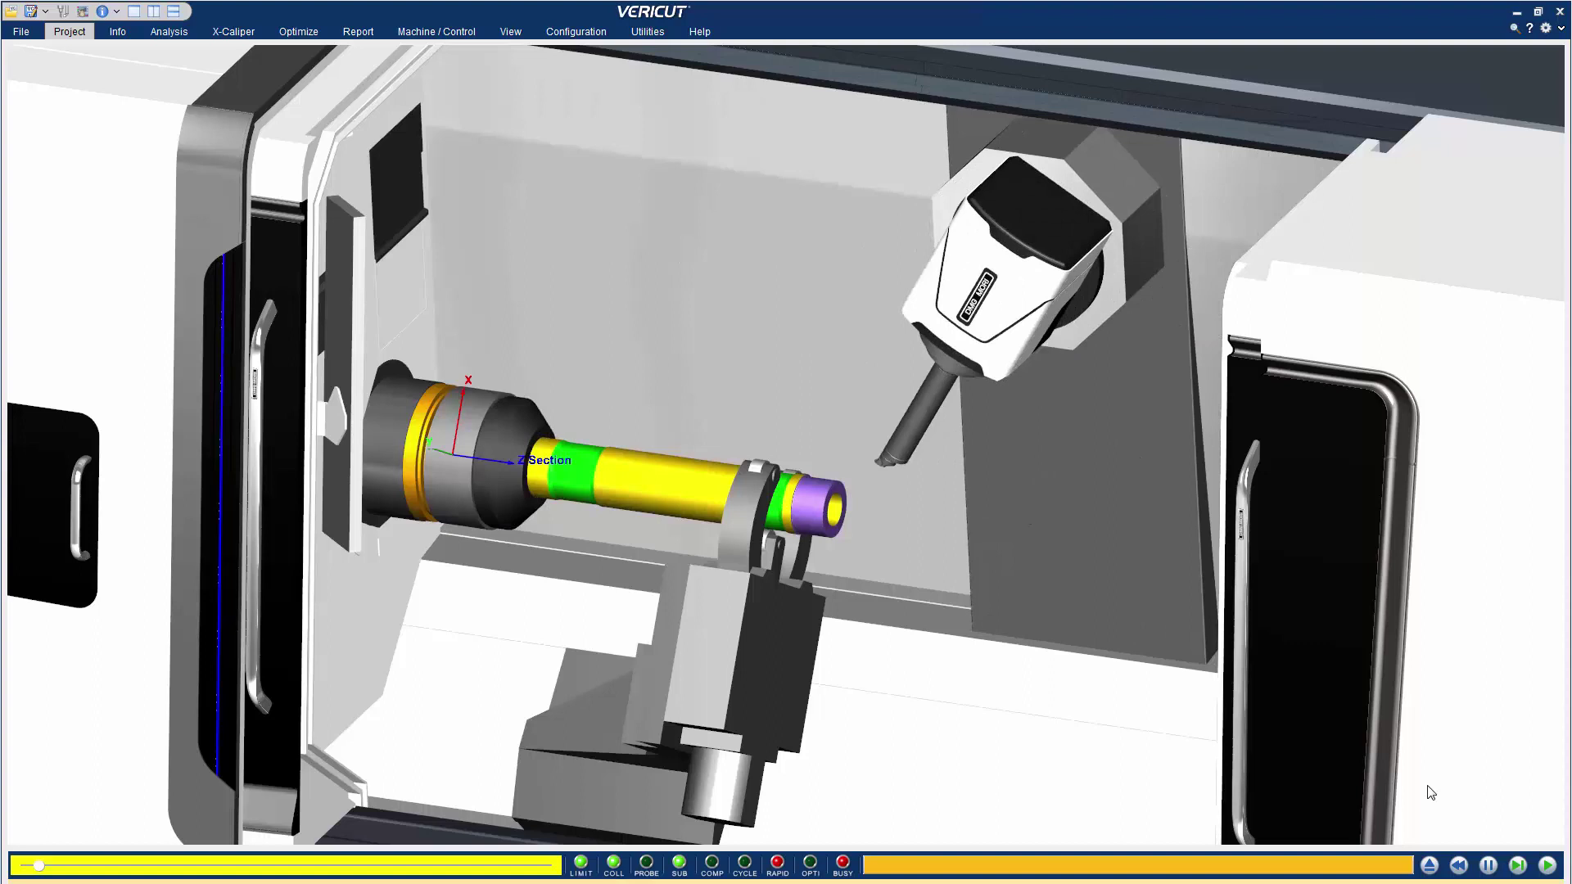
Add a section through the stock and tilt its plane
click(84, 36)
click(750, 54)
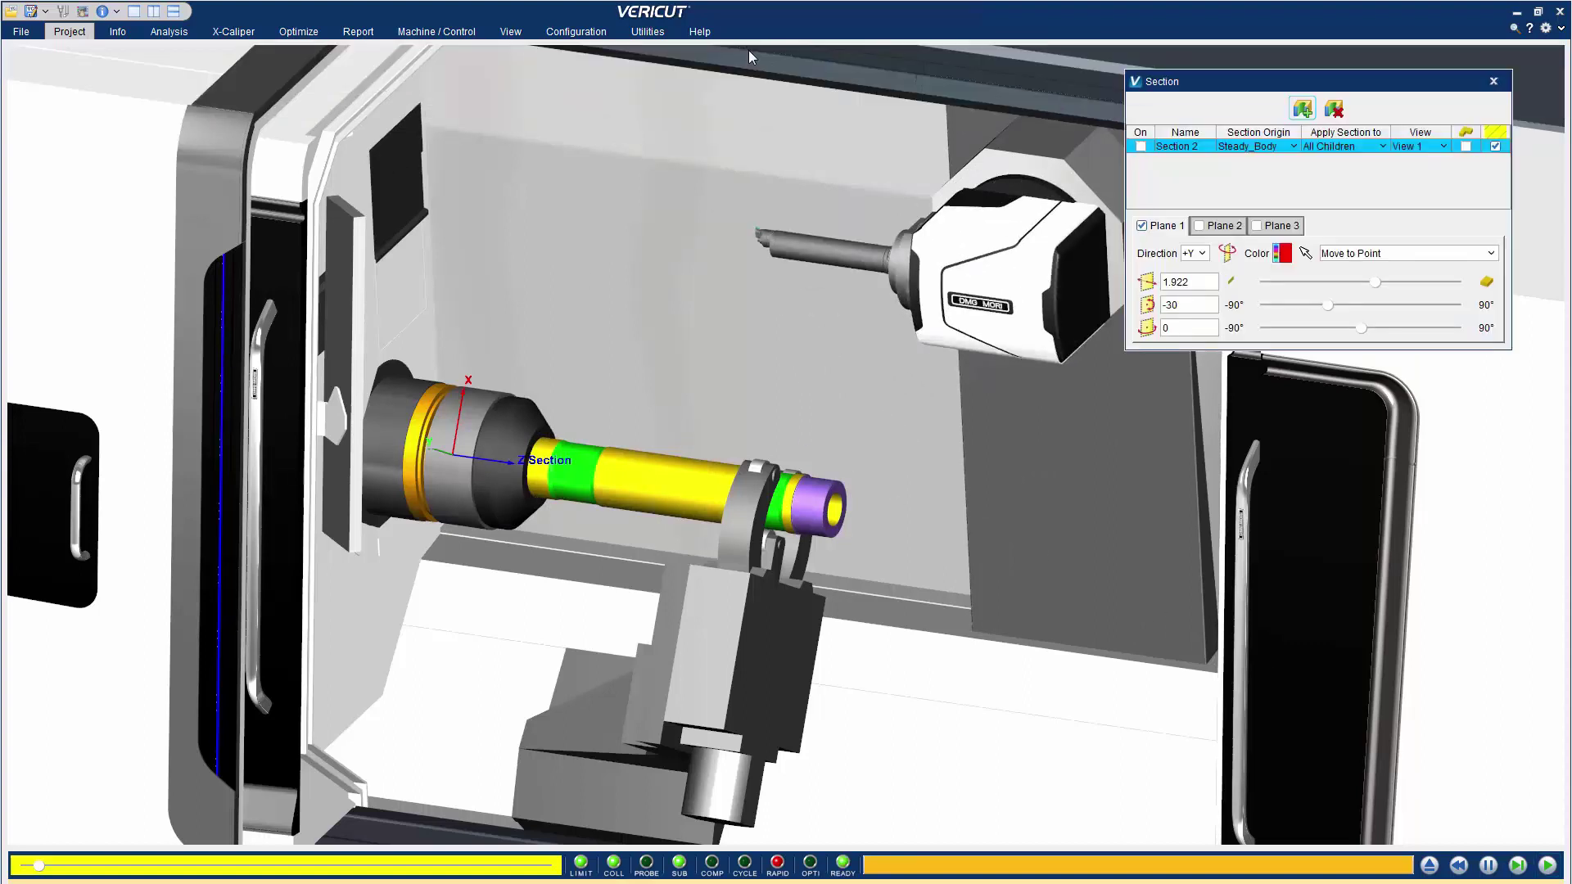
click(1302, 109)
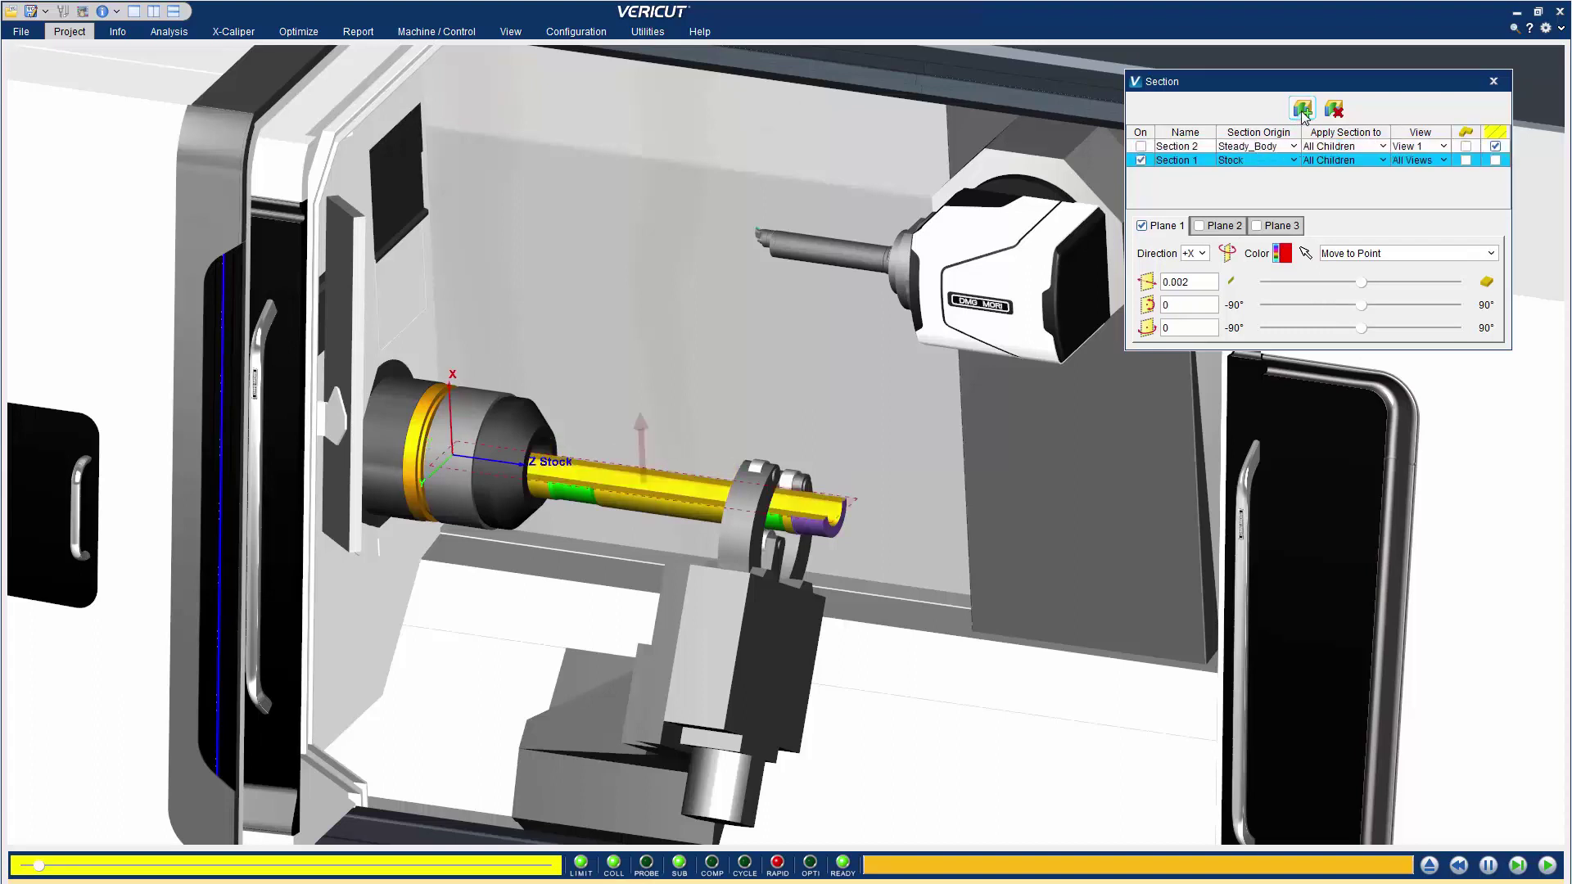
mouse_move(1363, 327)
mouse_down()
mouse_move(1347, 328)
mouse_move(1381, 329)
mouse_up()
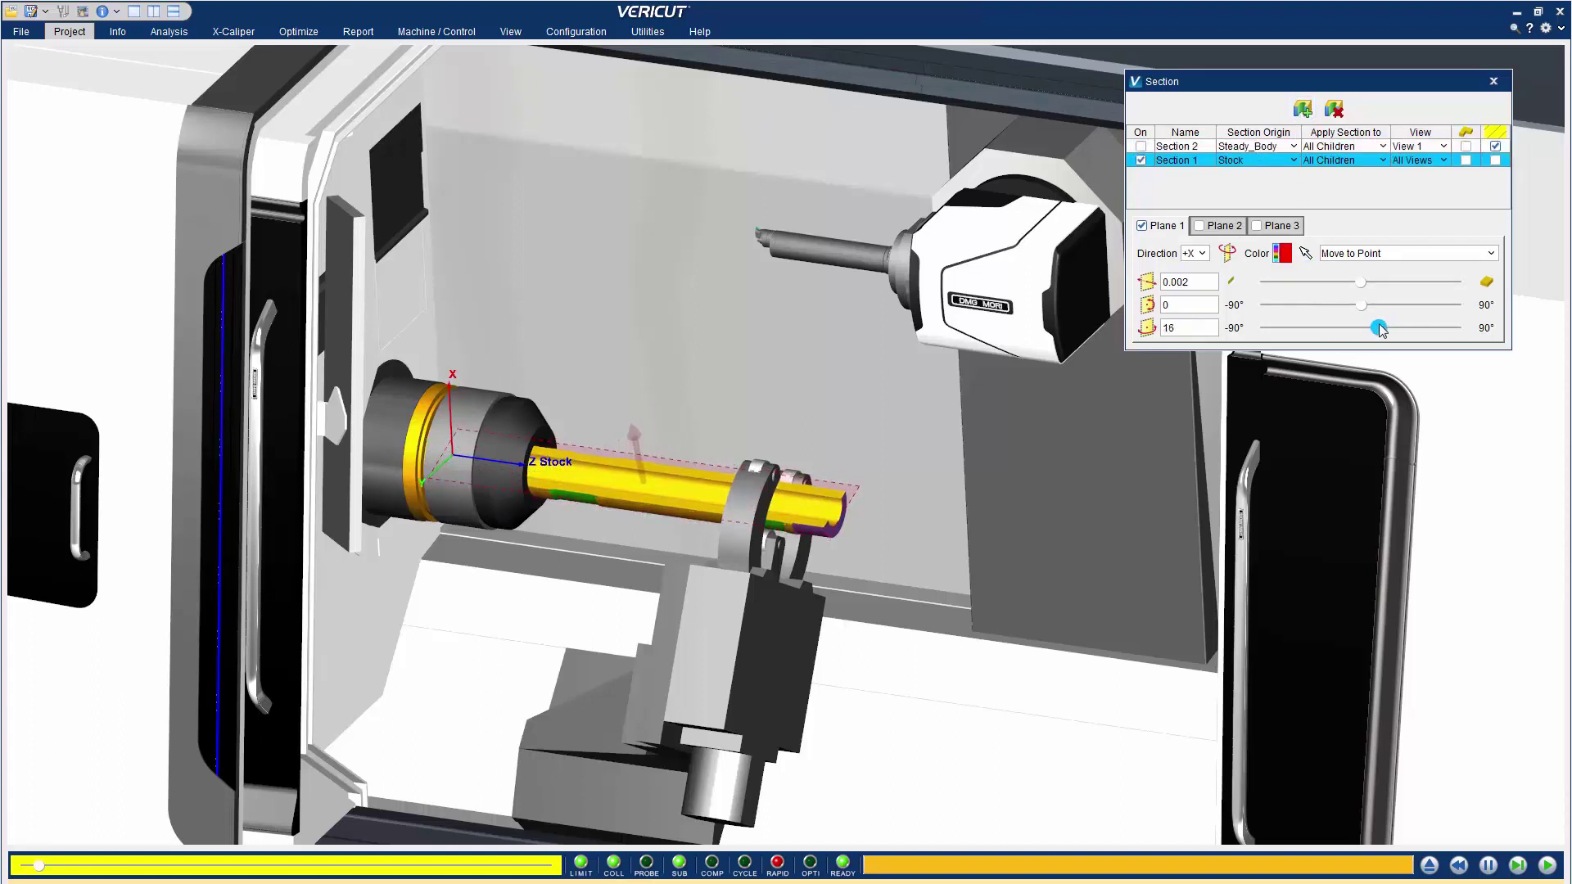
Set Section 1's Apply Section option to Self Only
click(1383, 160)
click(1352, 211)
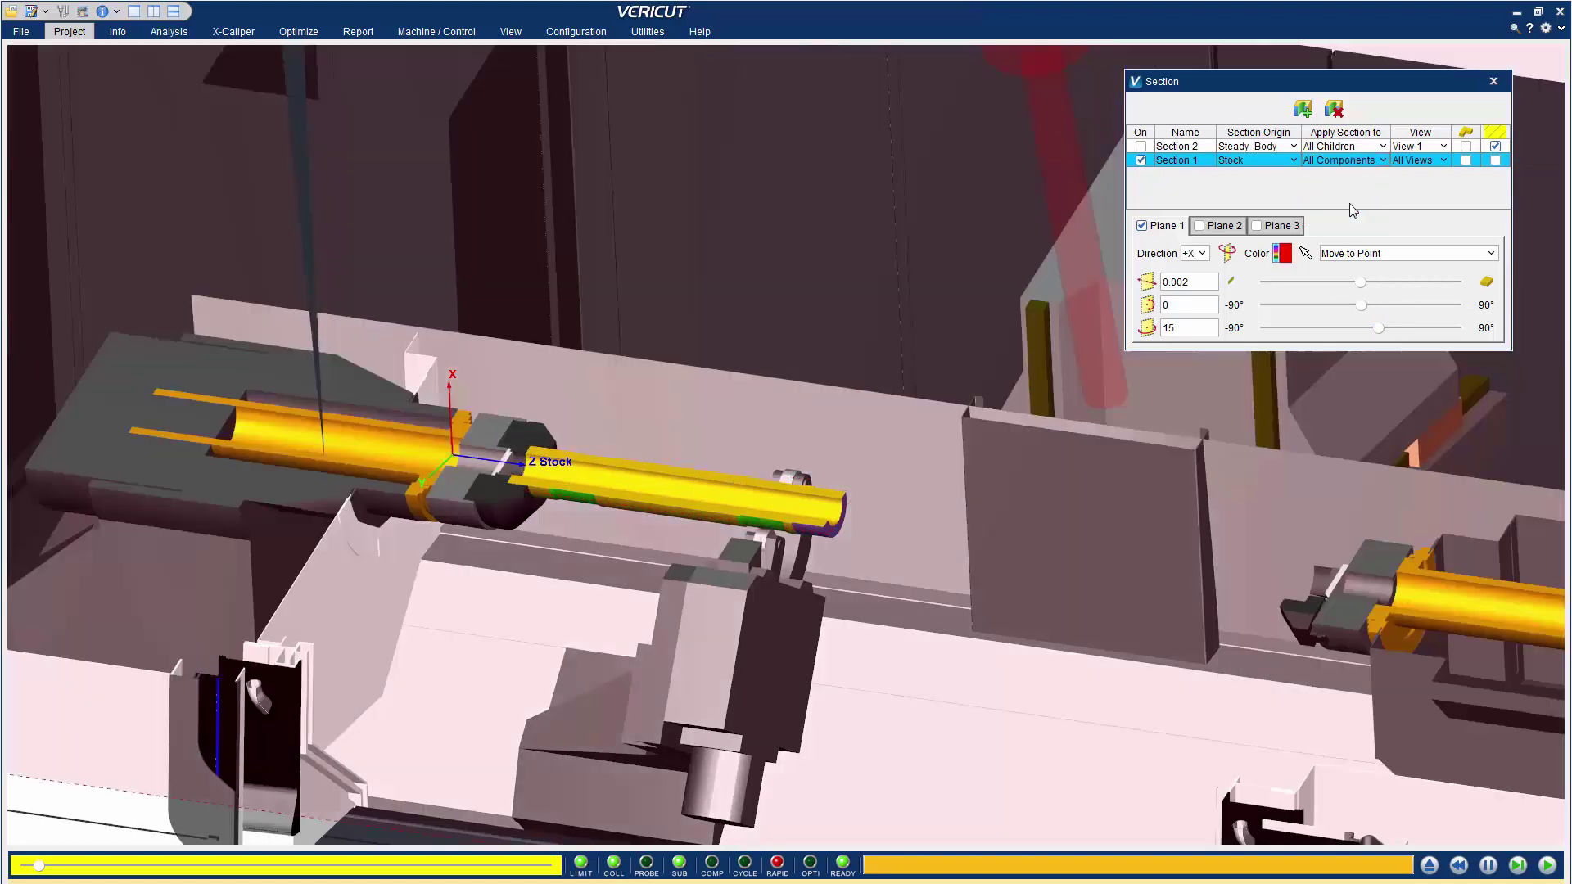
click(1383, 159)
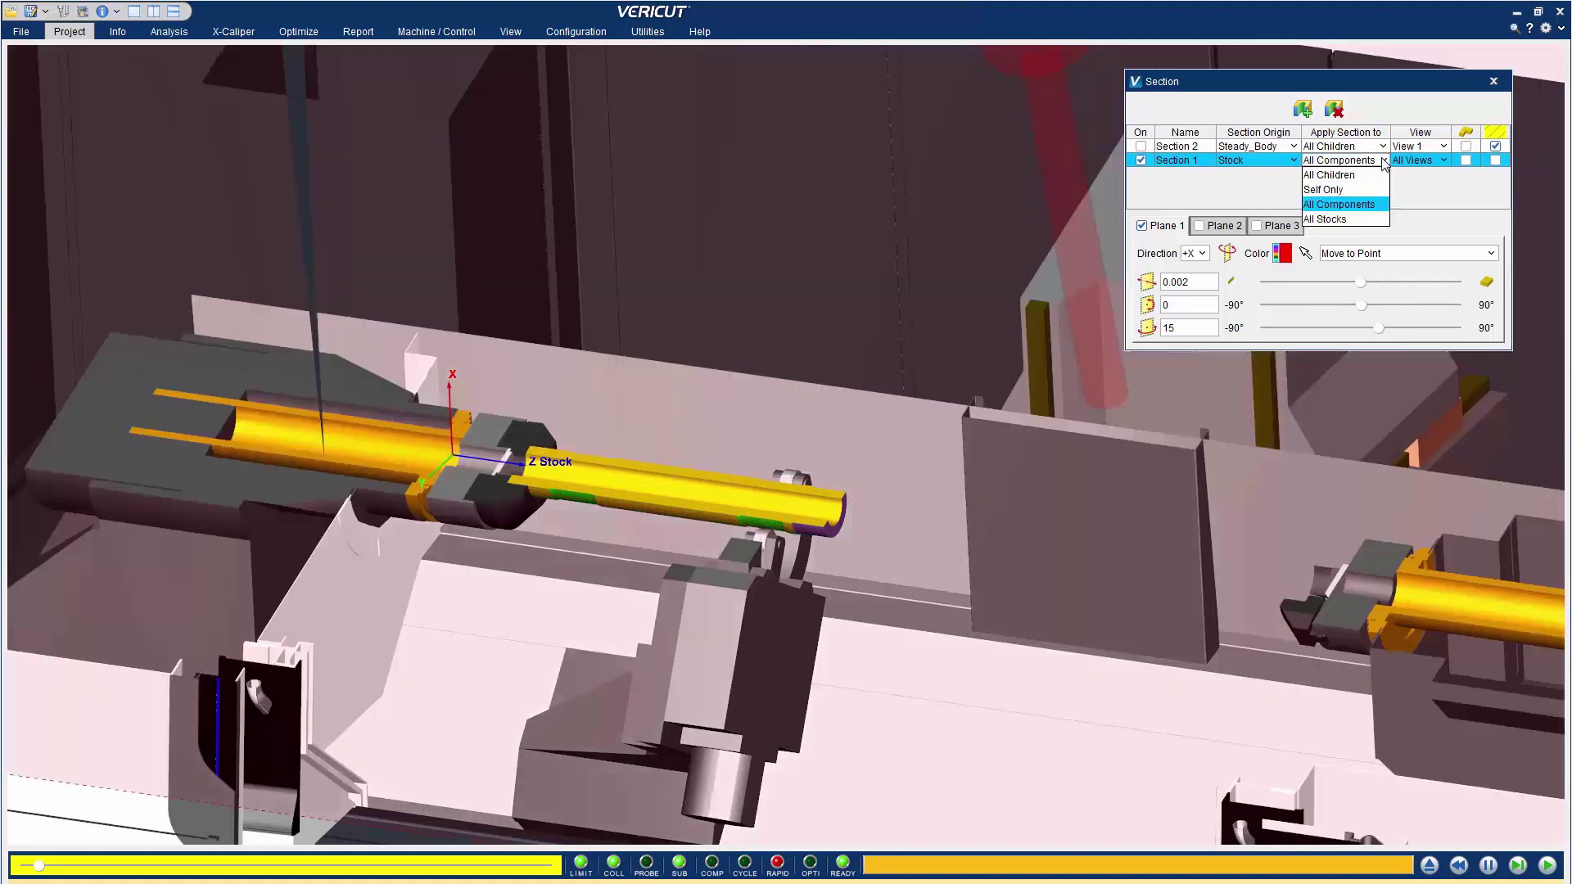
click(1308, 197)
Enable and tilt a second cutting plane across the stock, then disable it again
click(1199, 225)
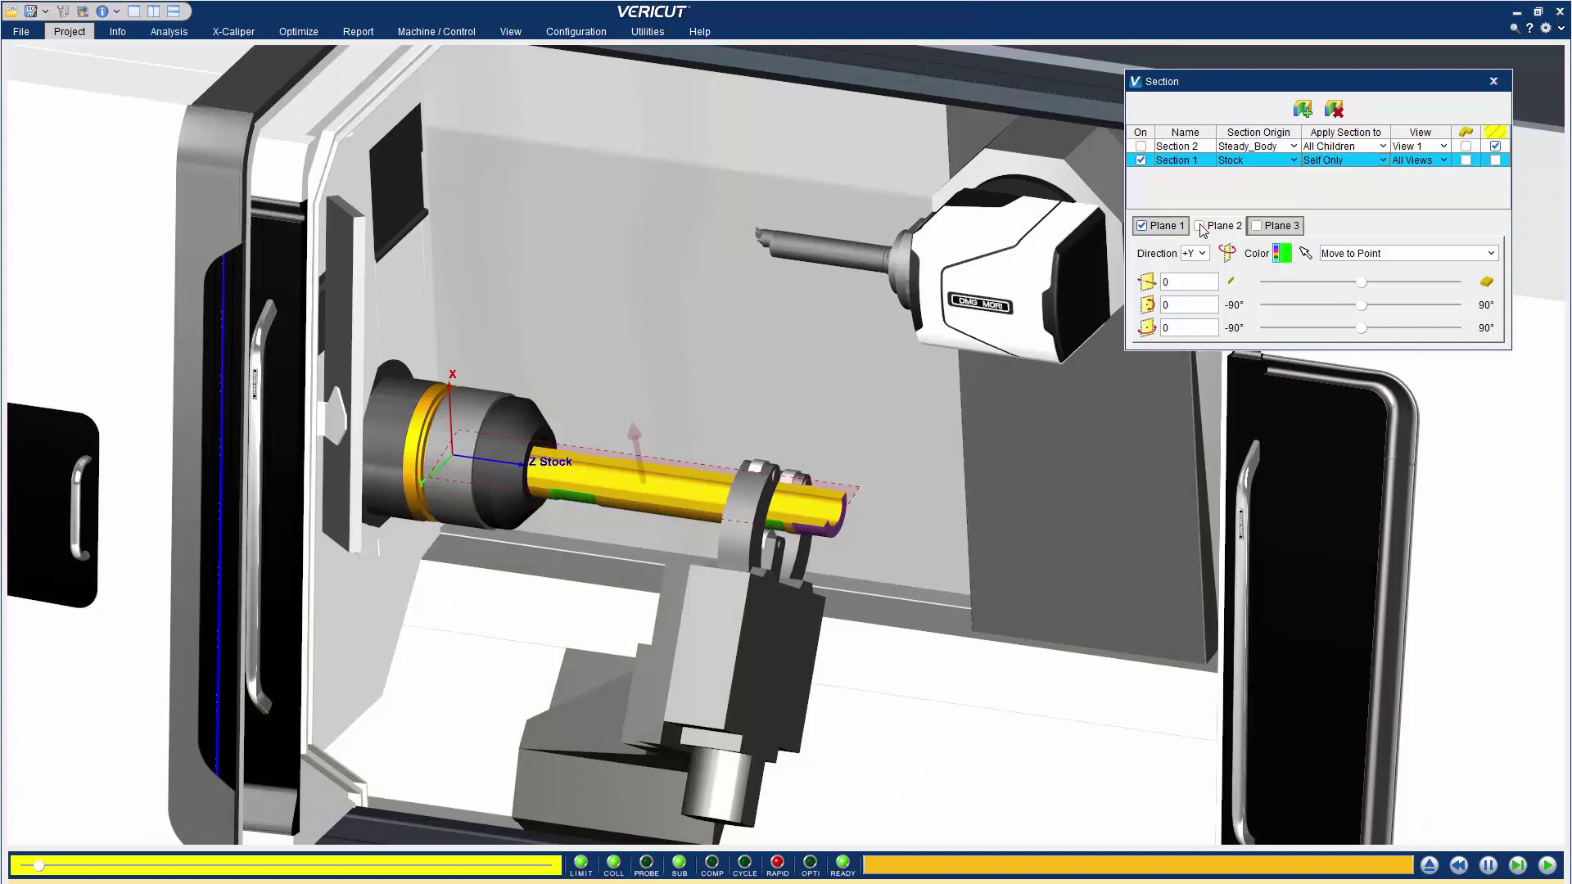
drag(1361, 305, 1320, 305)
click(1200, 226)
click(1173, 227)
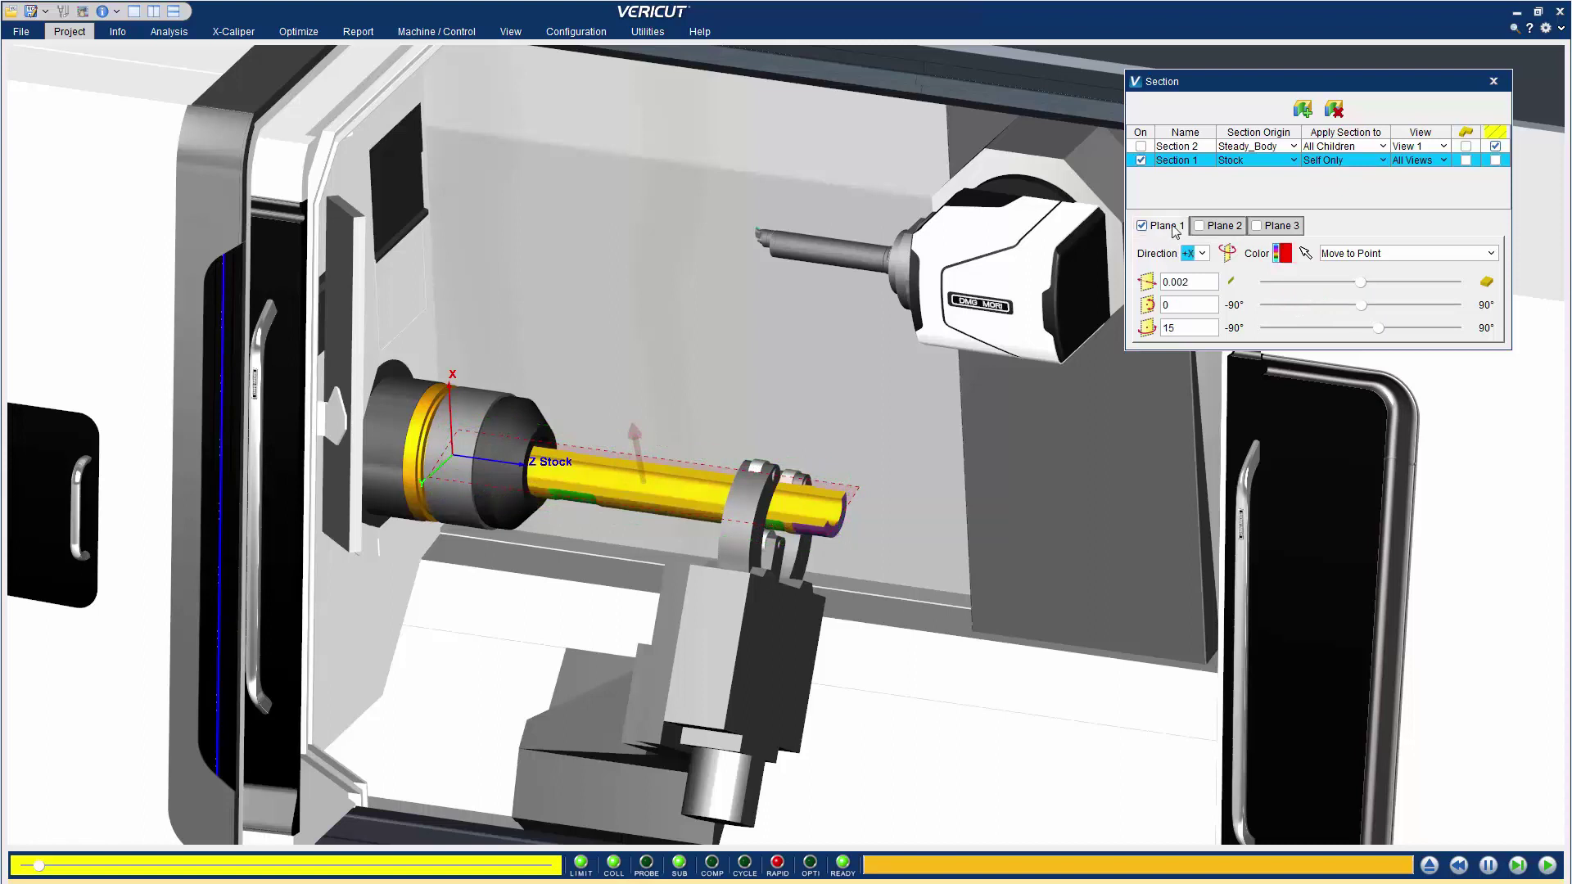
Switch to the Steady_Body section and slide its plane to offset 8.465
click(1140, 159)
click(1140, 145)
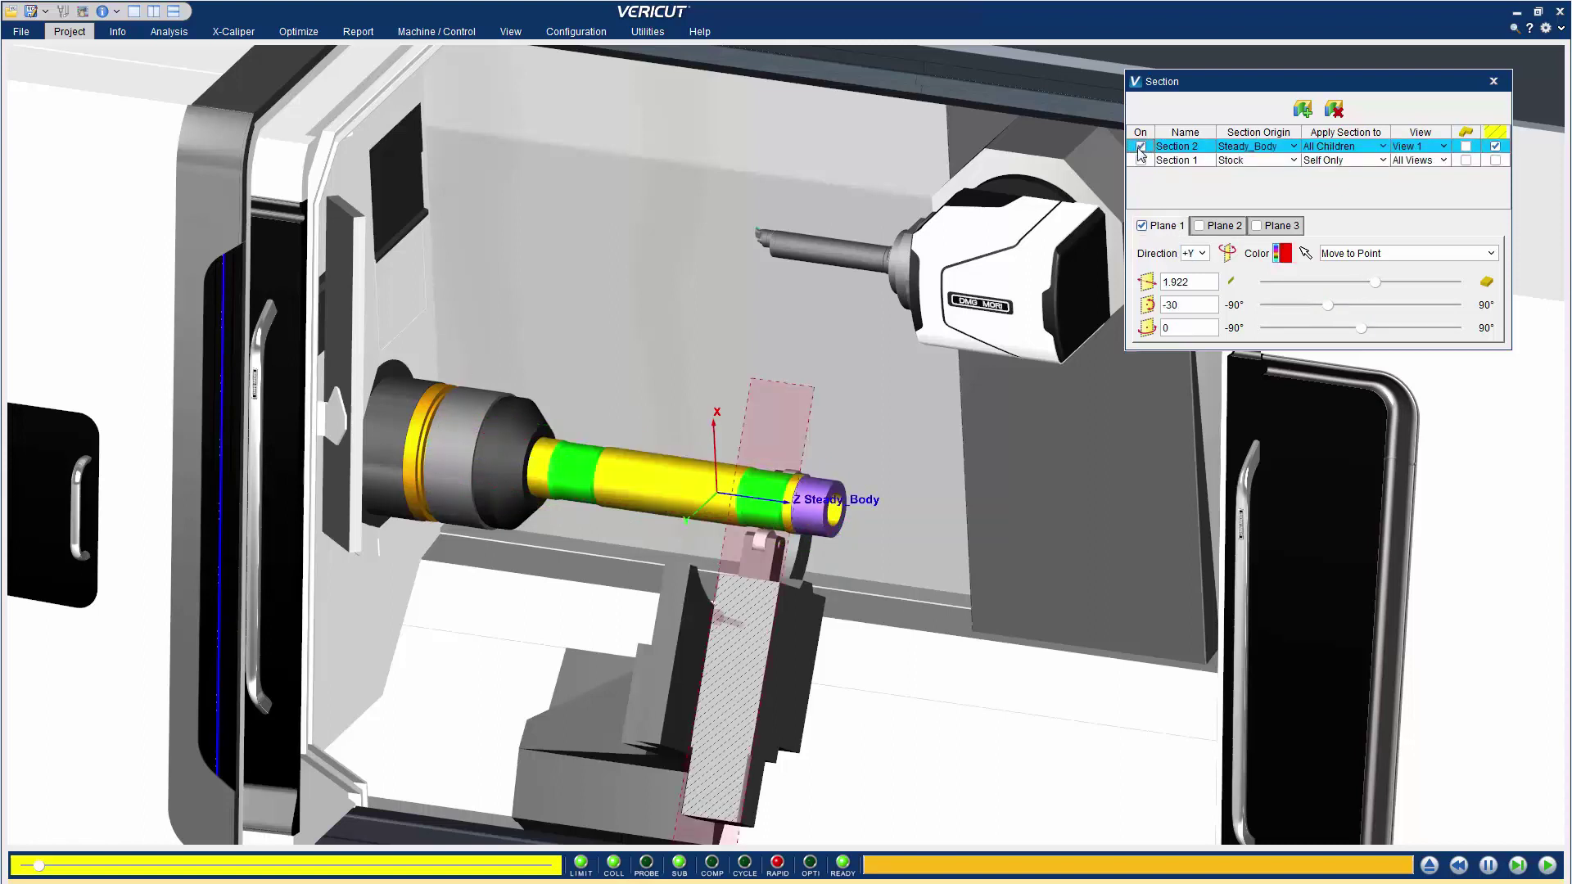
drag(1374, 287, 1408, 282)
Turn the stock section back on and rotate its plane to 31°
click(1140, 145)
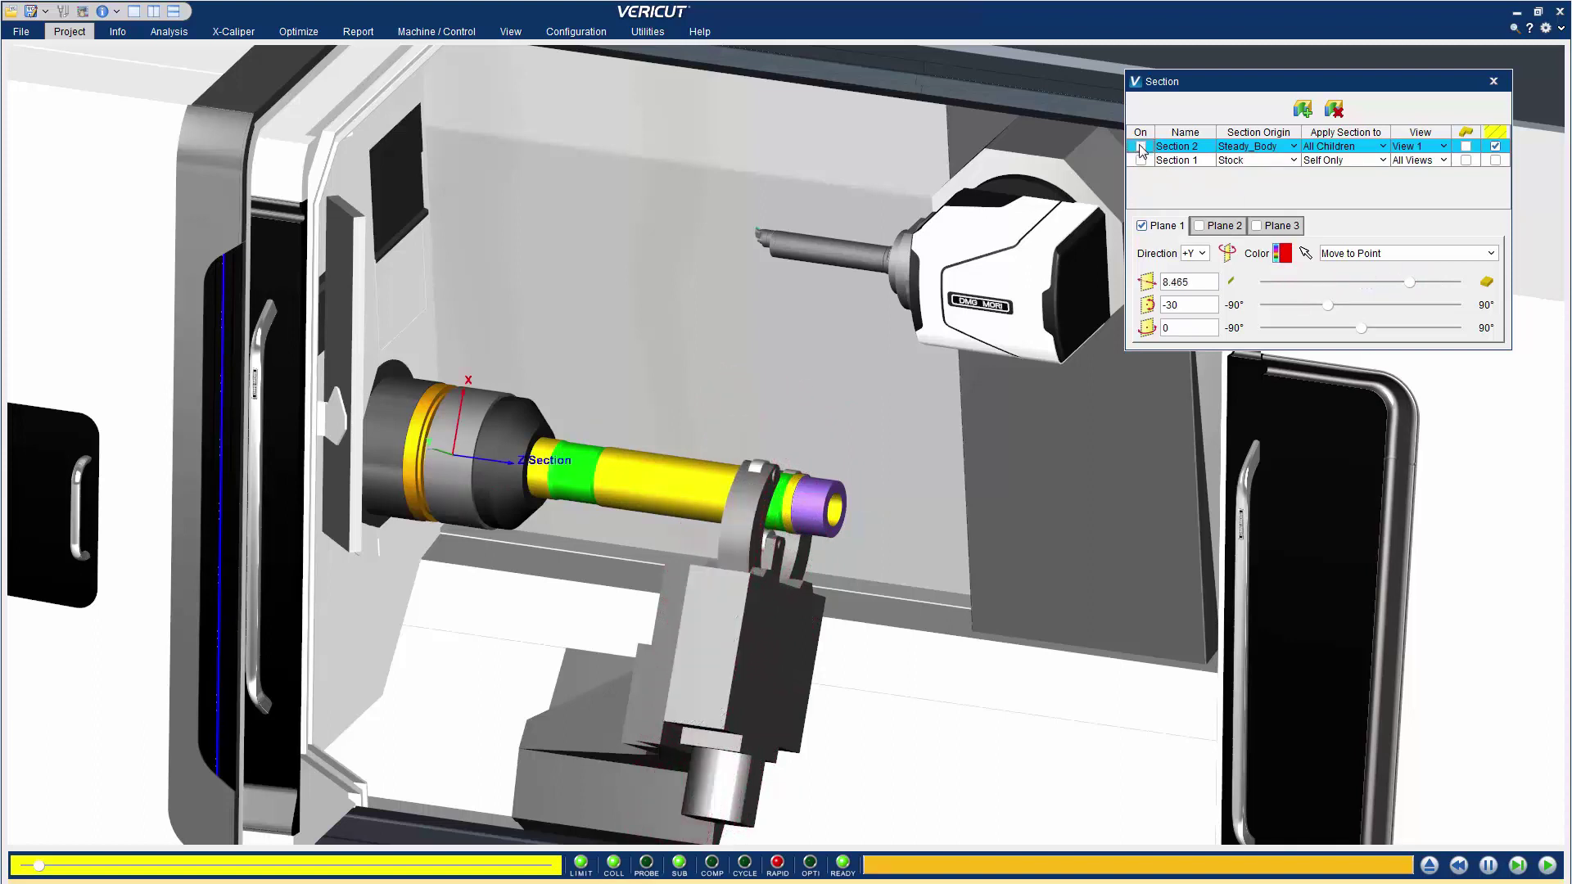
click(1140, 160)
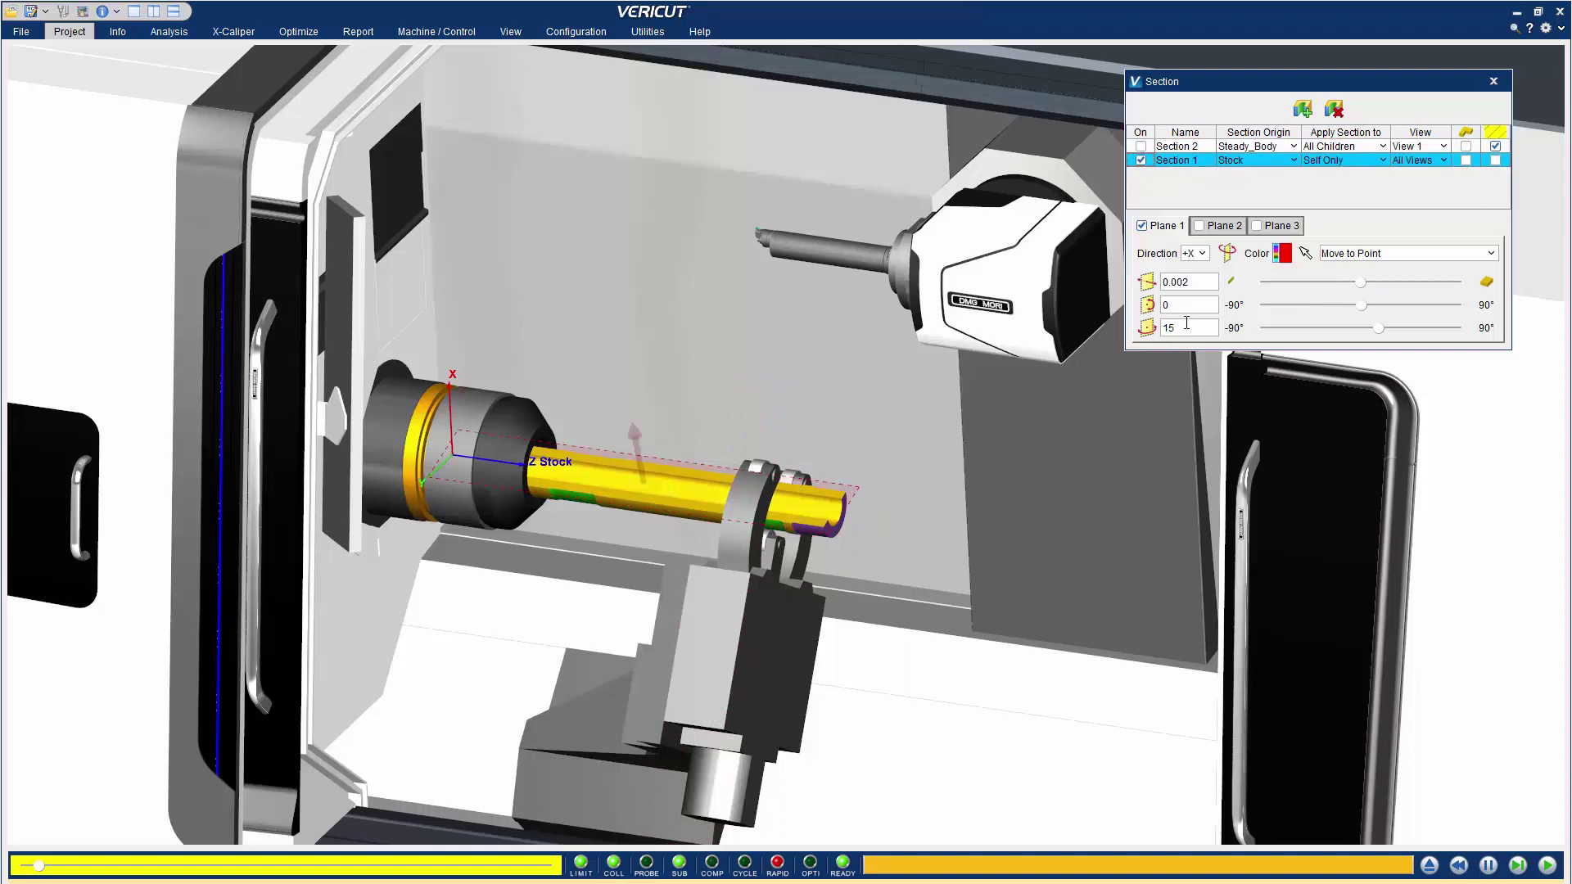
drag(1381, 331, 1399, 332)
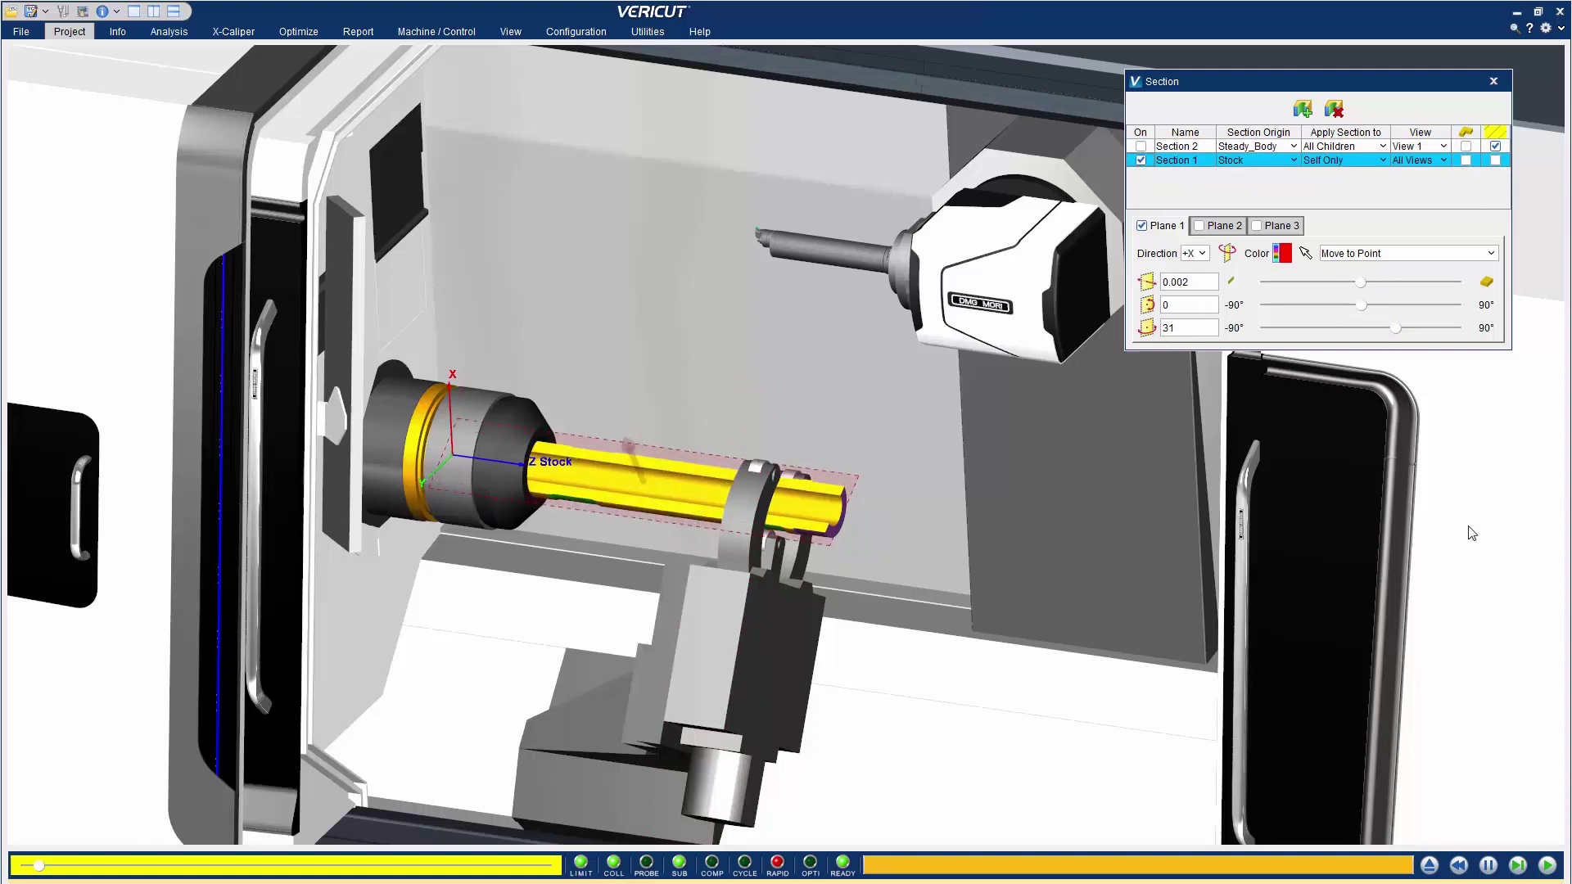
Run the simulation, switch off the stock section, and resume playing
click(1546, 864)
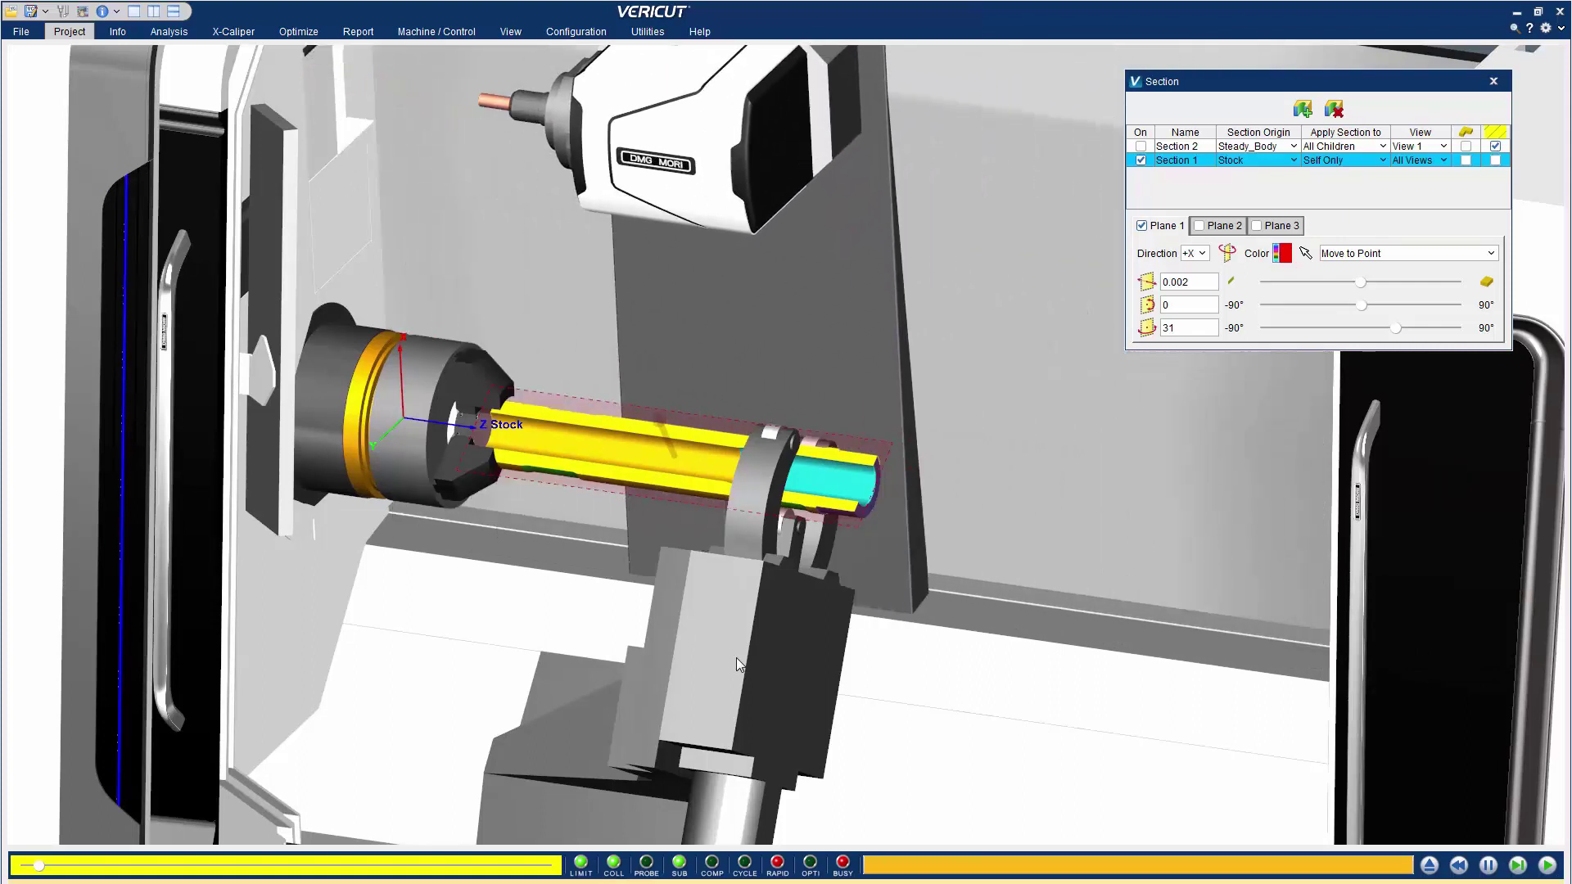
click(1140, 161)
click(1547, 865)
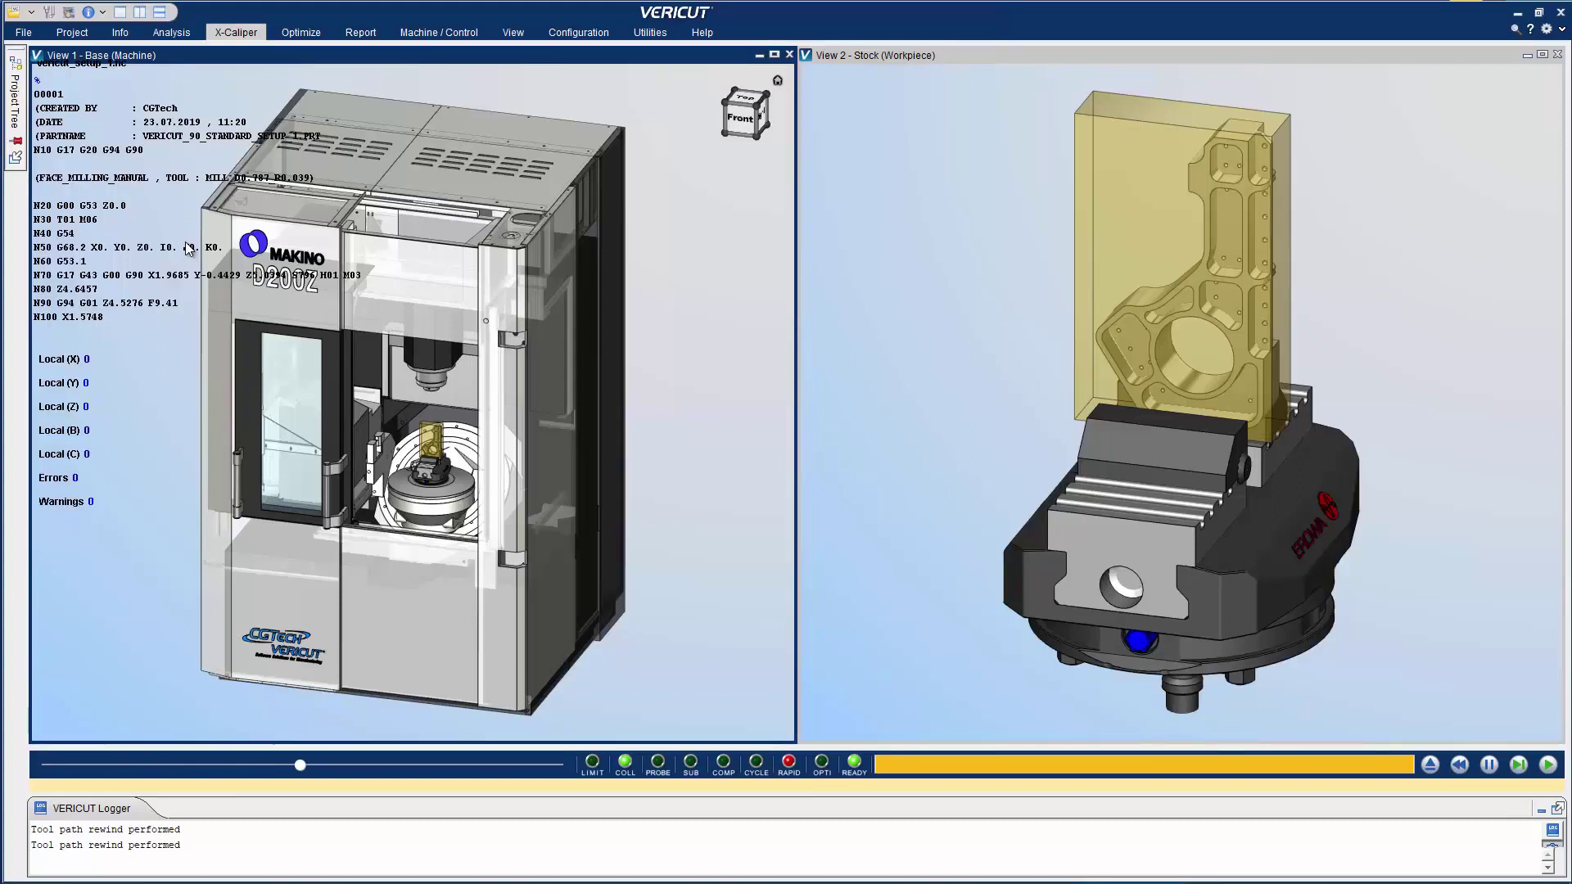
Open the Setup Plan dialog from the X-Caliper tab
click(243, 33)
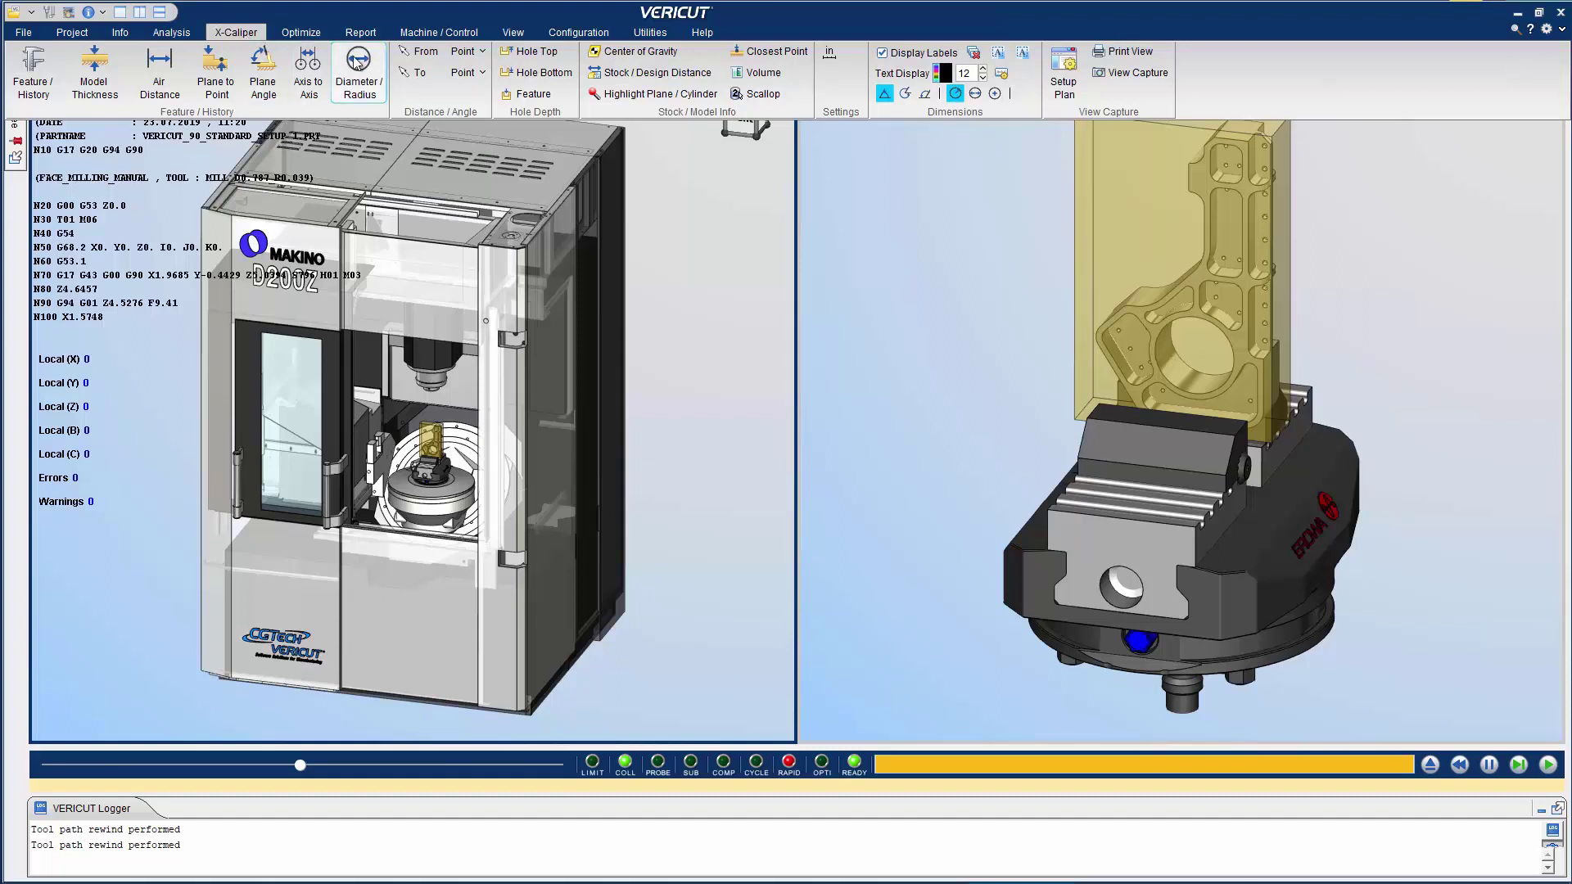
click(1062, 82)
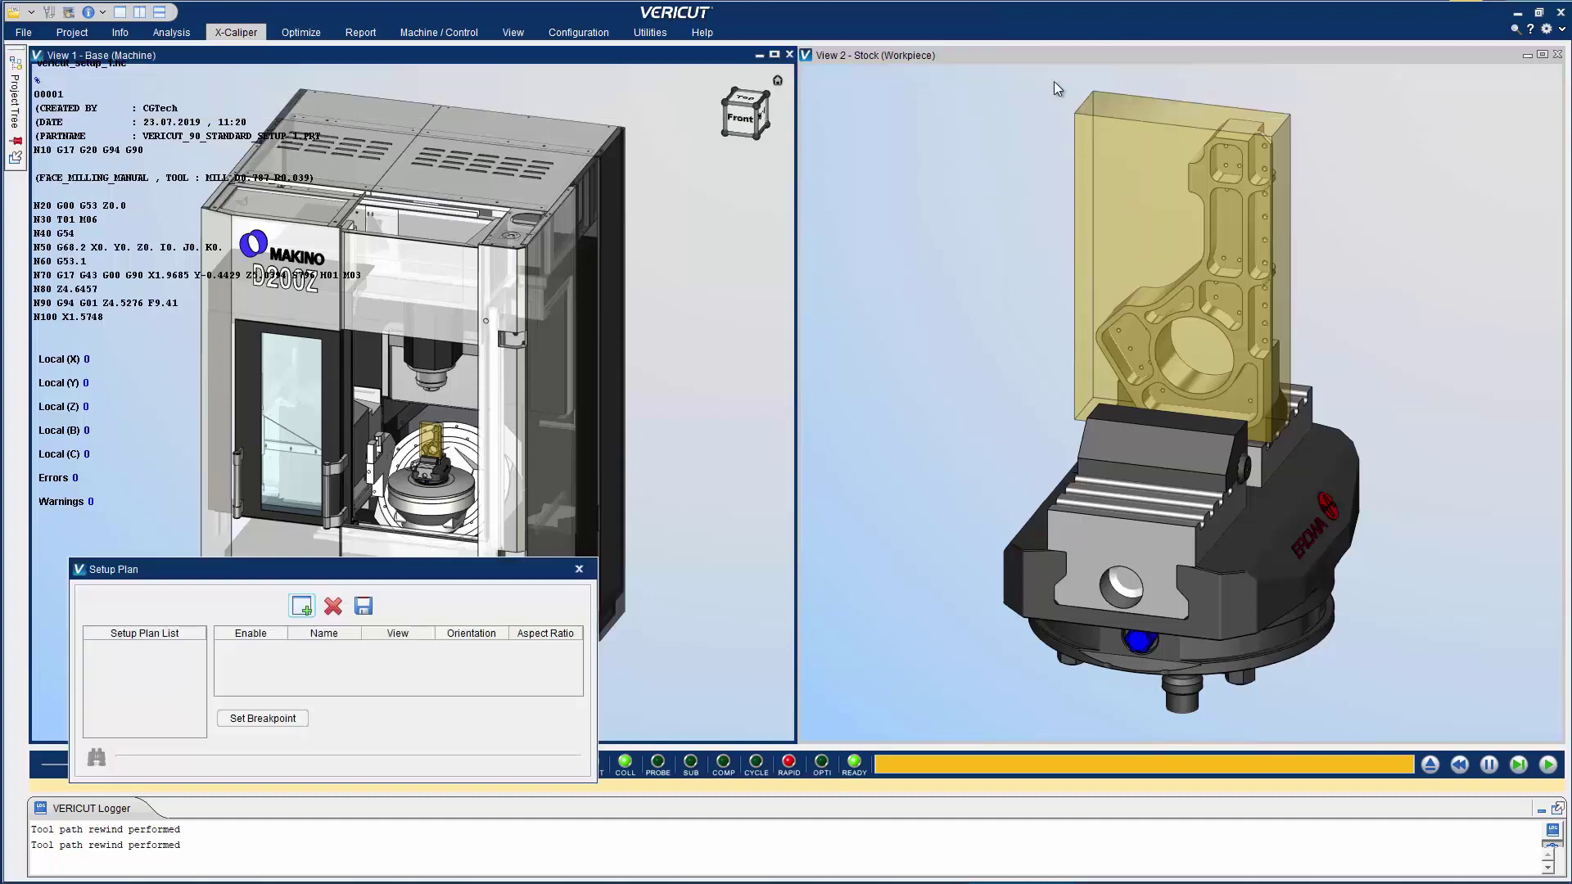
Add Setup Plan 1 with both the machine and workpiece views enabled
click(307, 608)
click(251, 647)
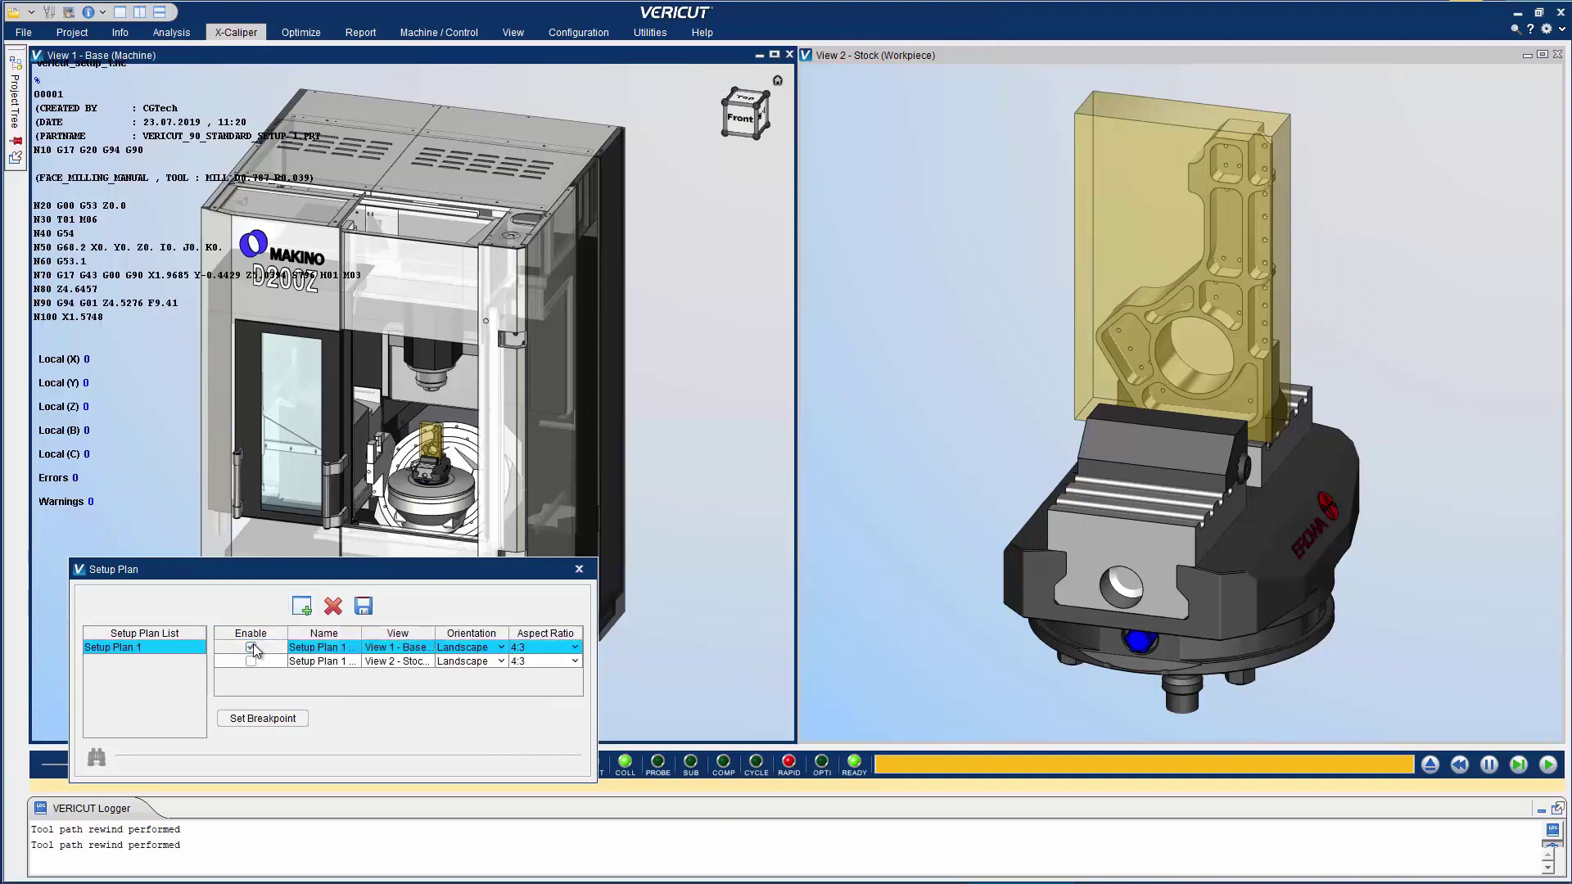
click(251, 661)
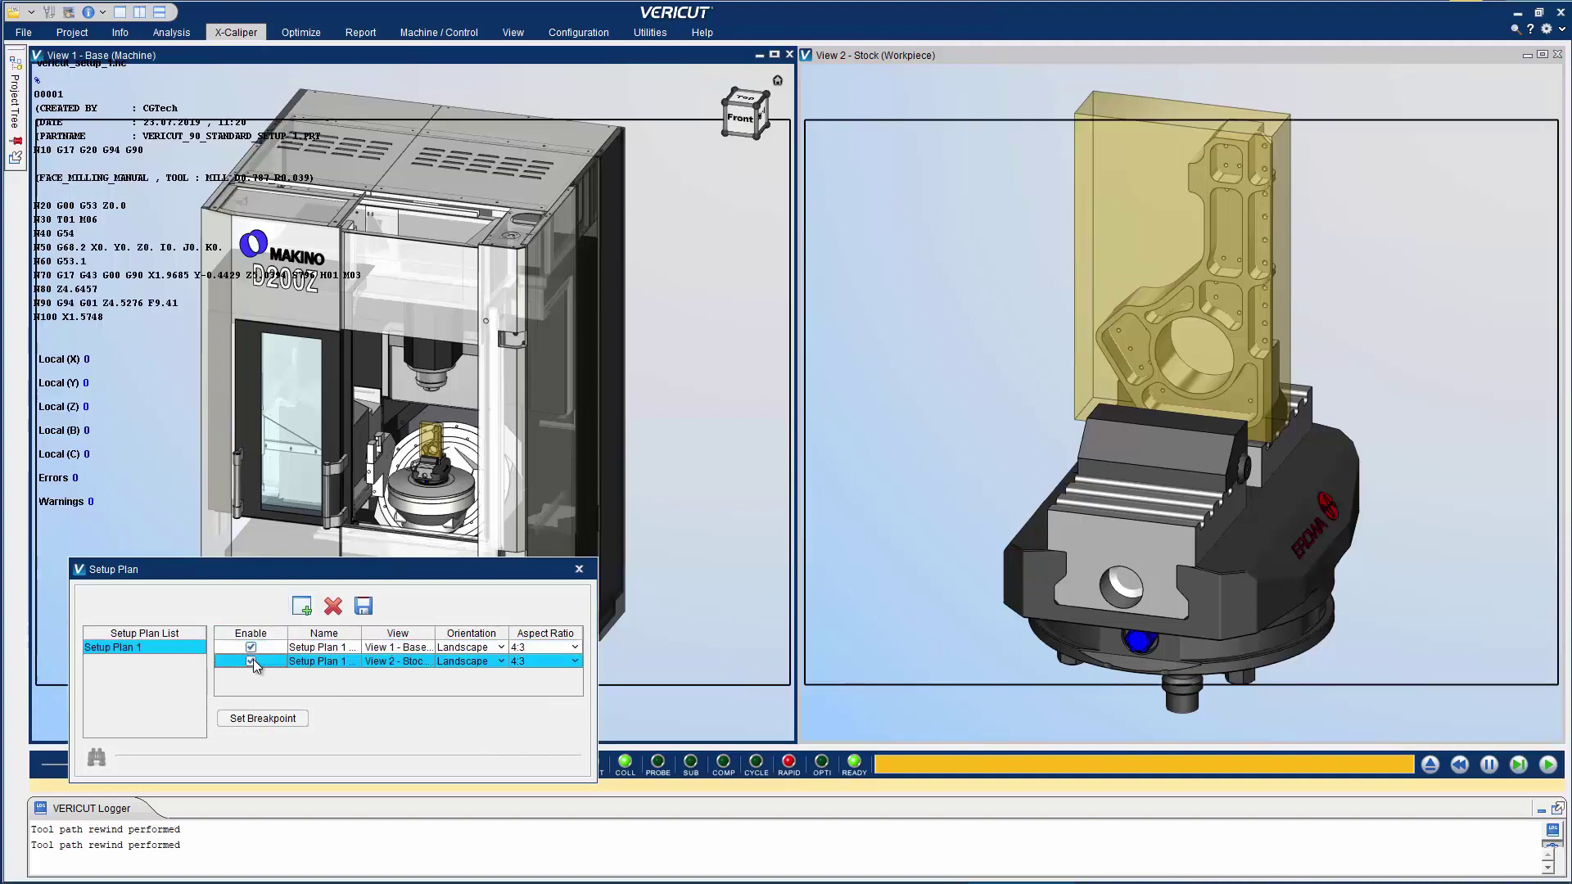
Measure stock thickness with X-Caliper Model Thickness, placing the 1.18 in and 6.30 in labels
click(236, 32)
click(95, 82)
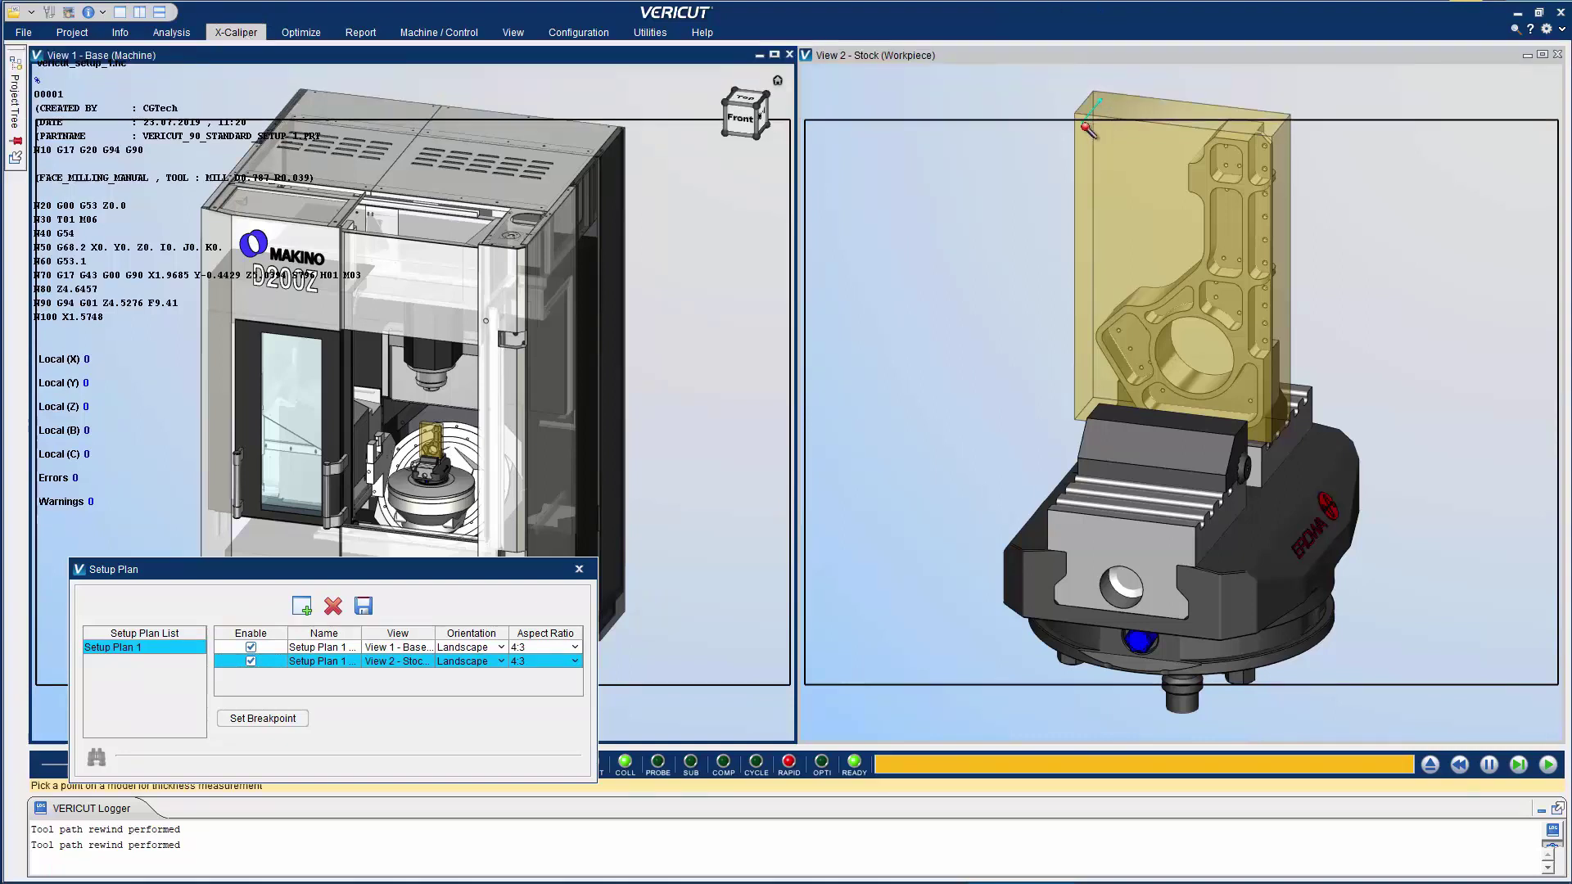
click(1118, 116)
click(1135, 113)
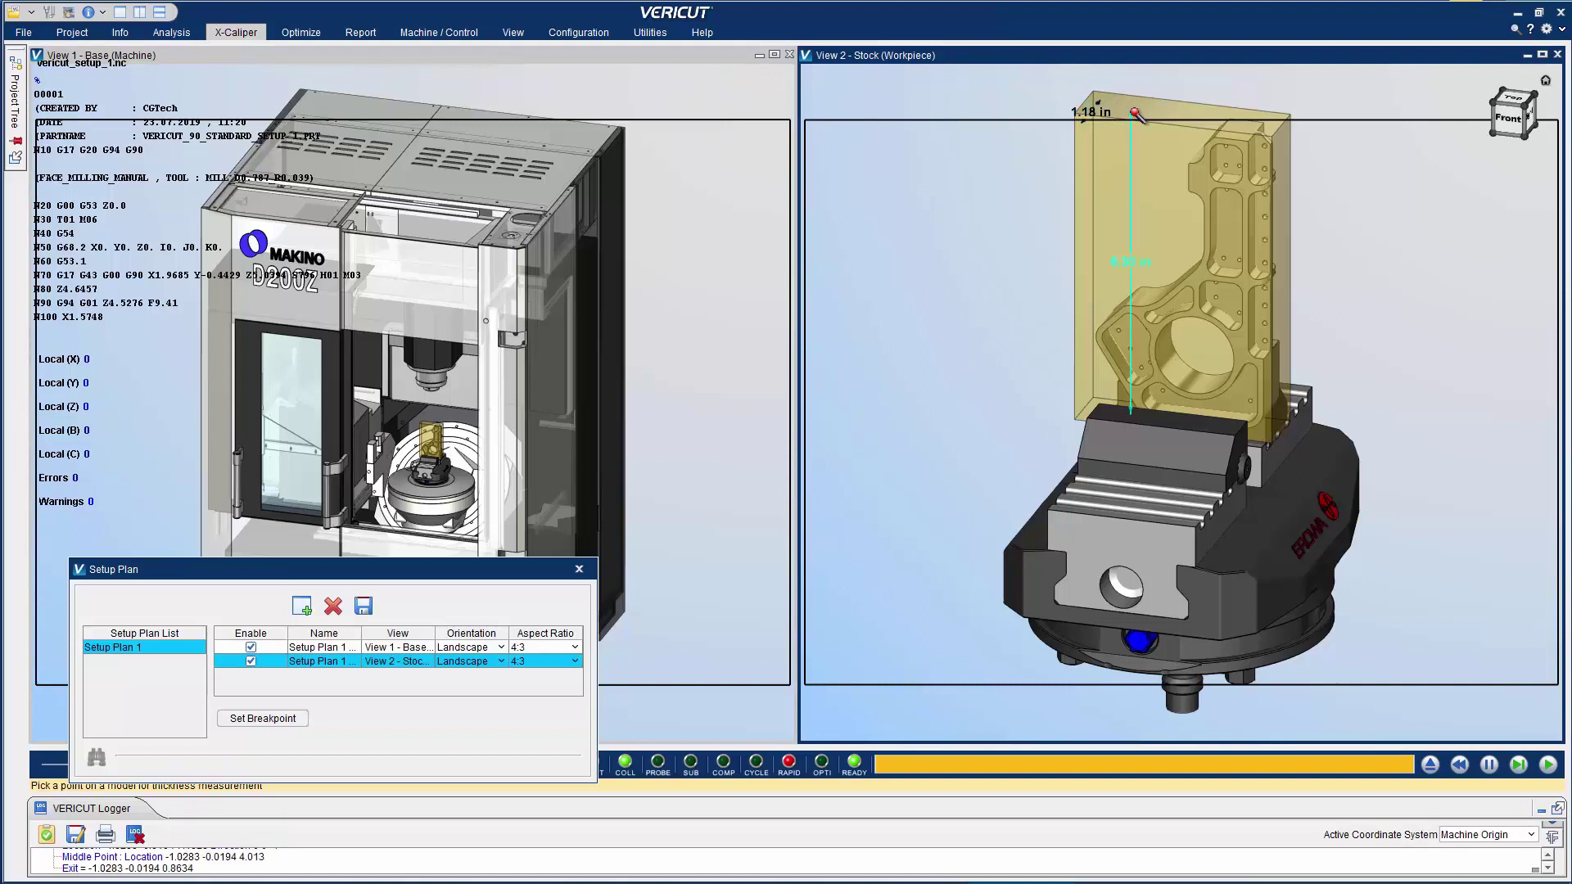
click(1288, 227)
scroll(1342, 262, up, 3)
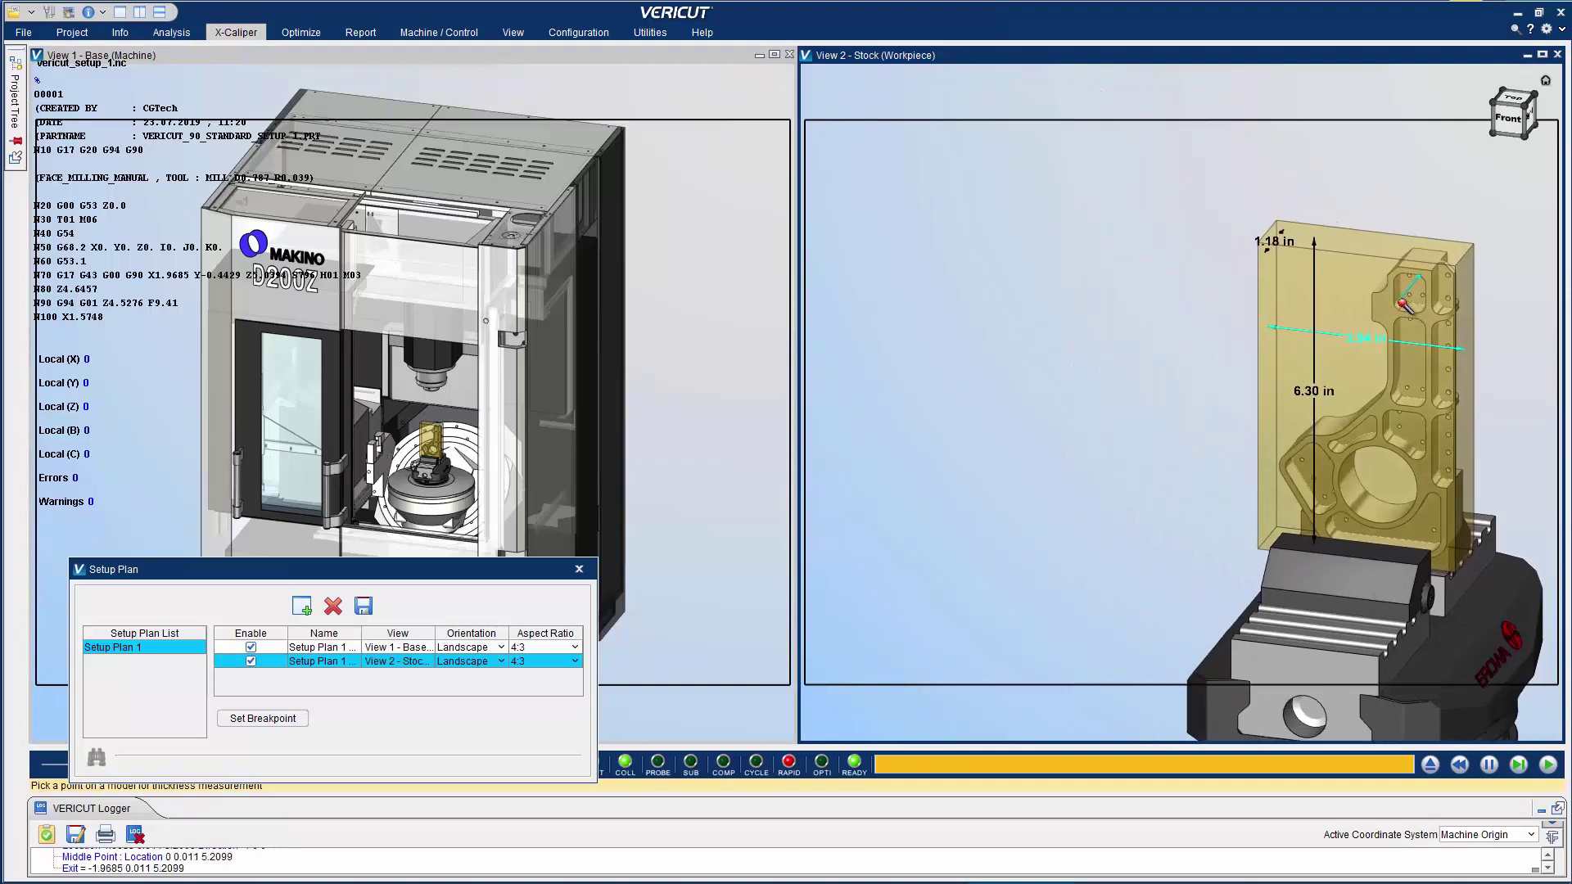
drag(1273, 230, 1333, 185)
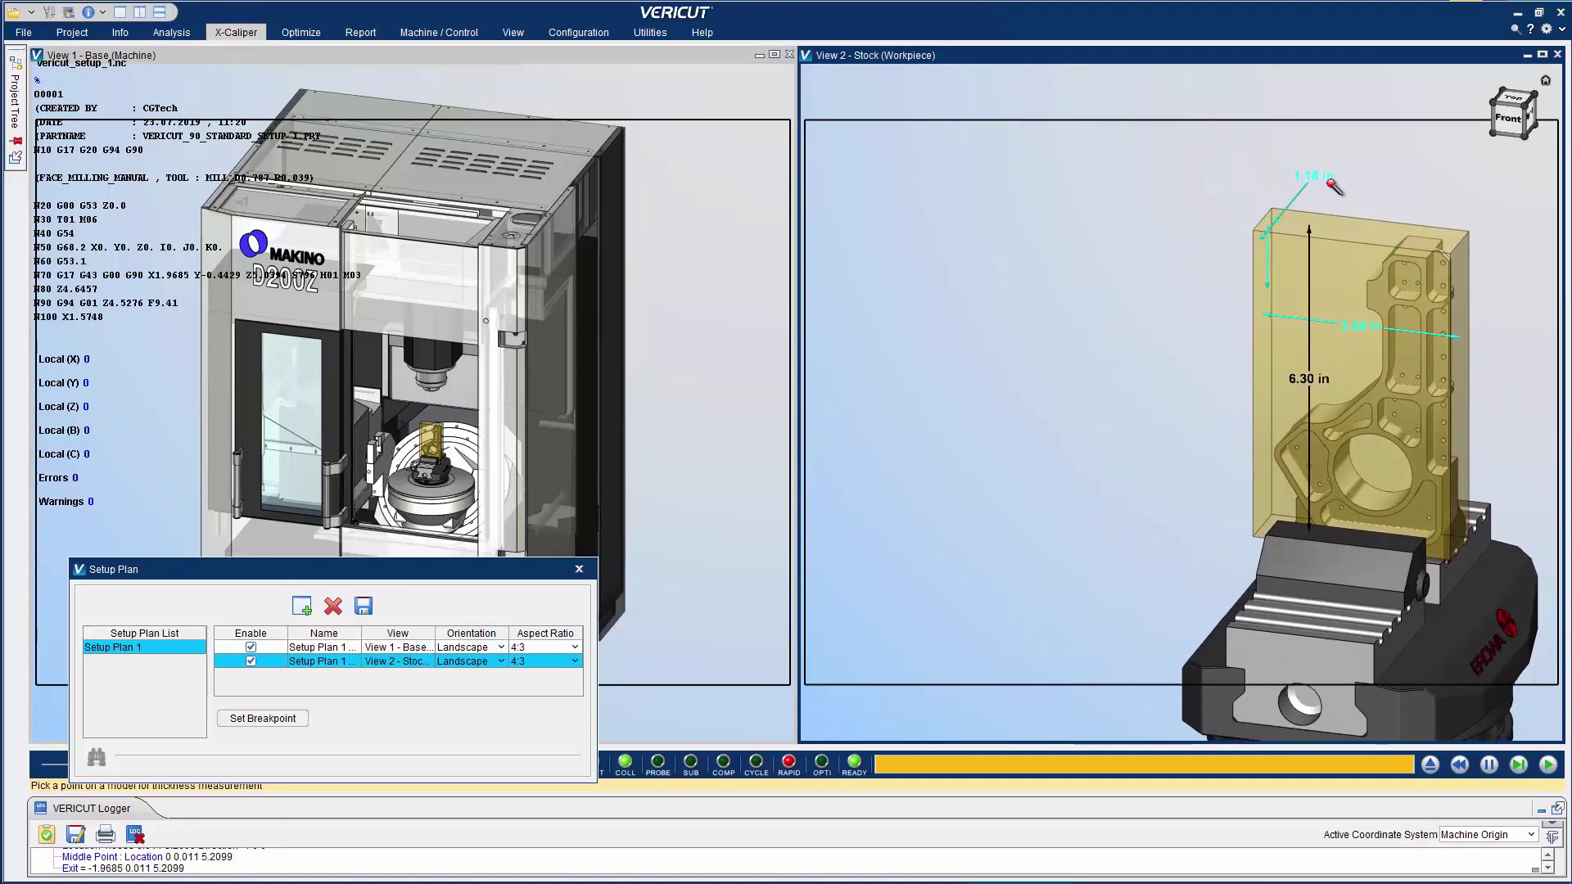
click(1333, 185)
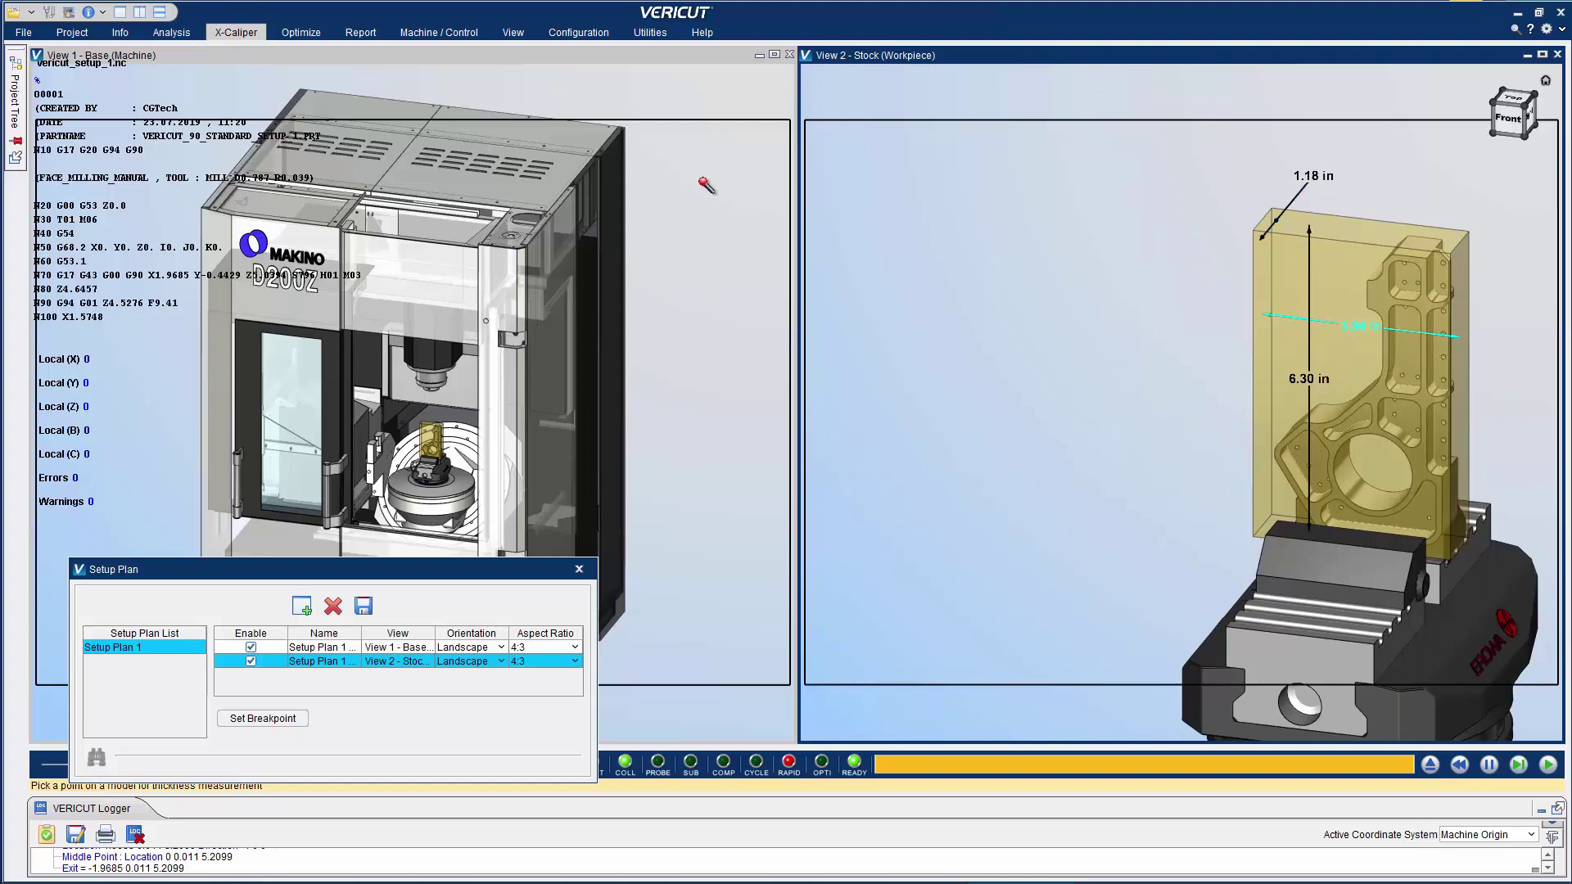
Save Setup Plan 1 and preview its captured machine view image
click(364, 607)
drag(378, 578, 405, 312)
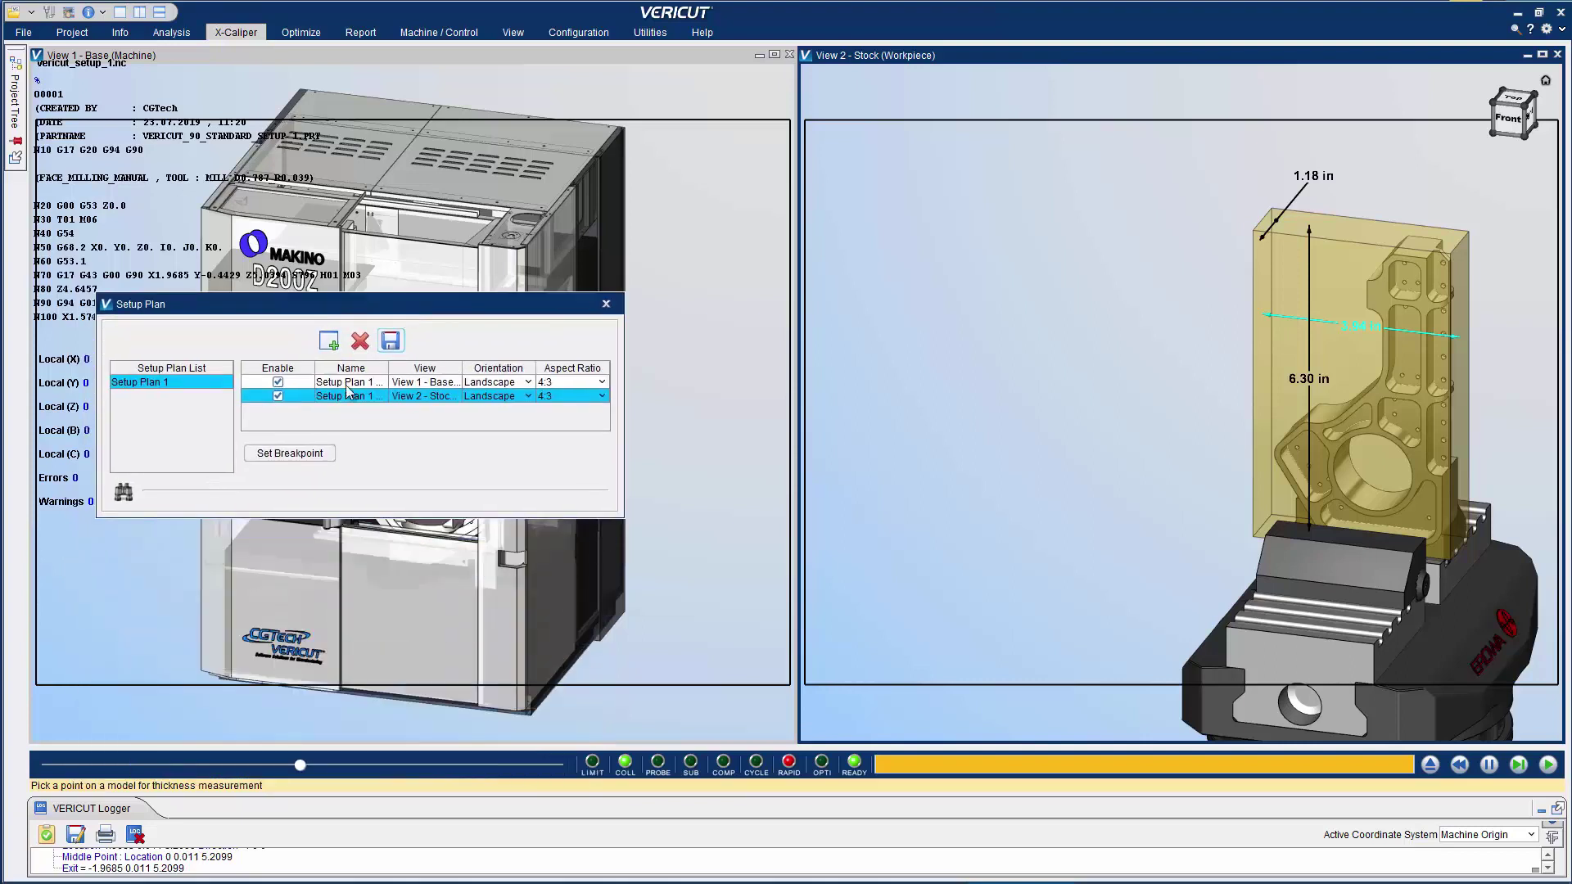
click(123, 494)
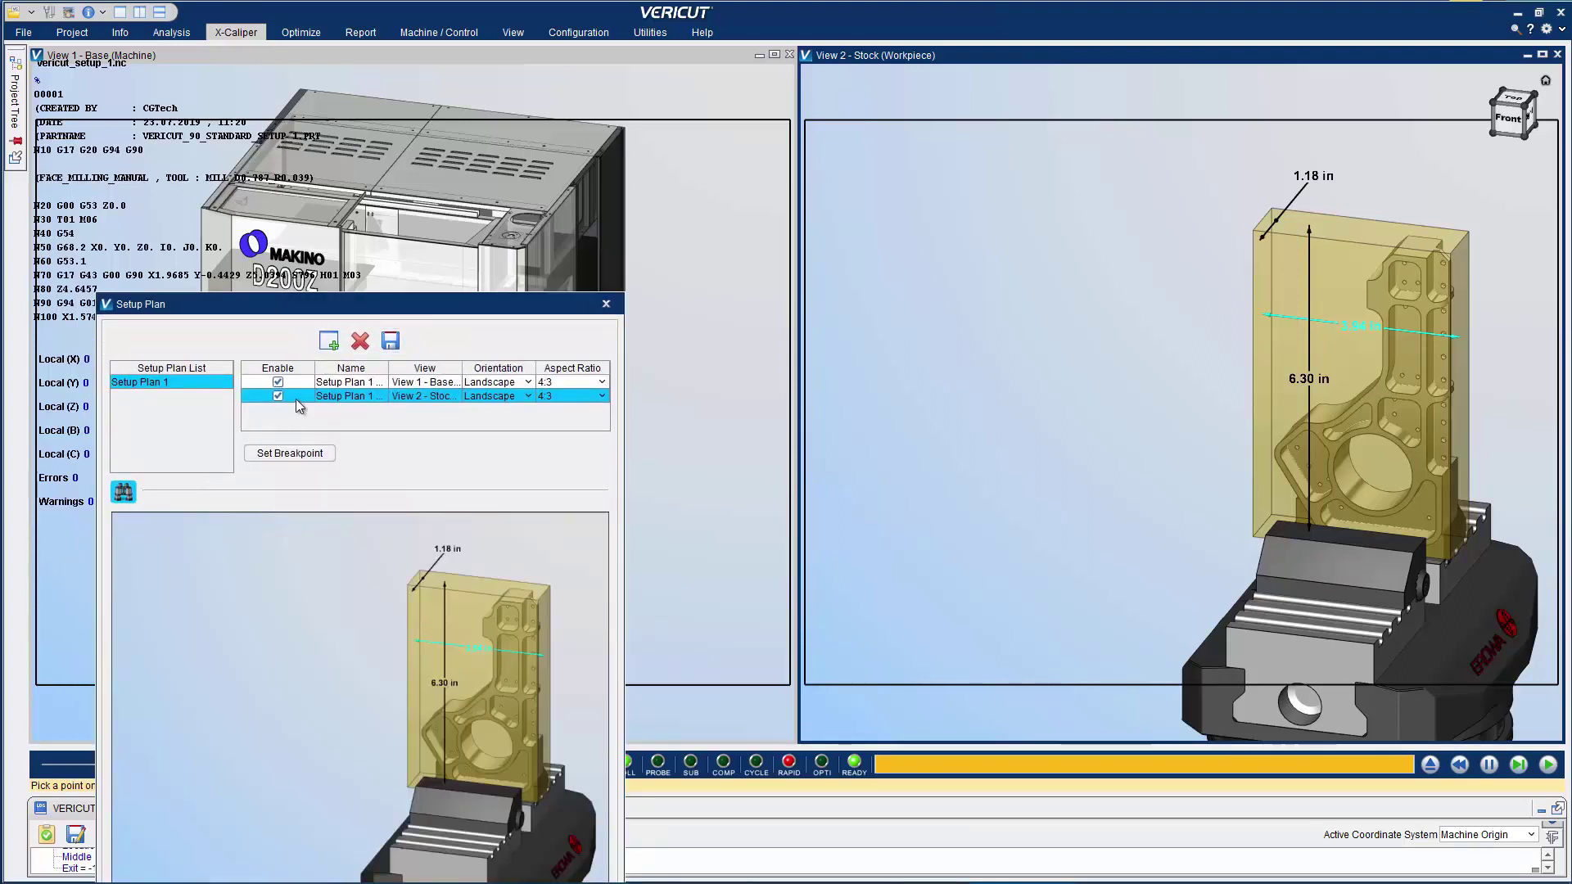
click(333, 383)
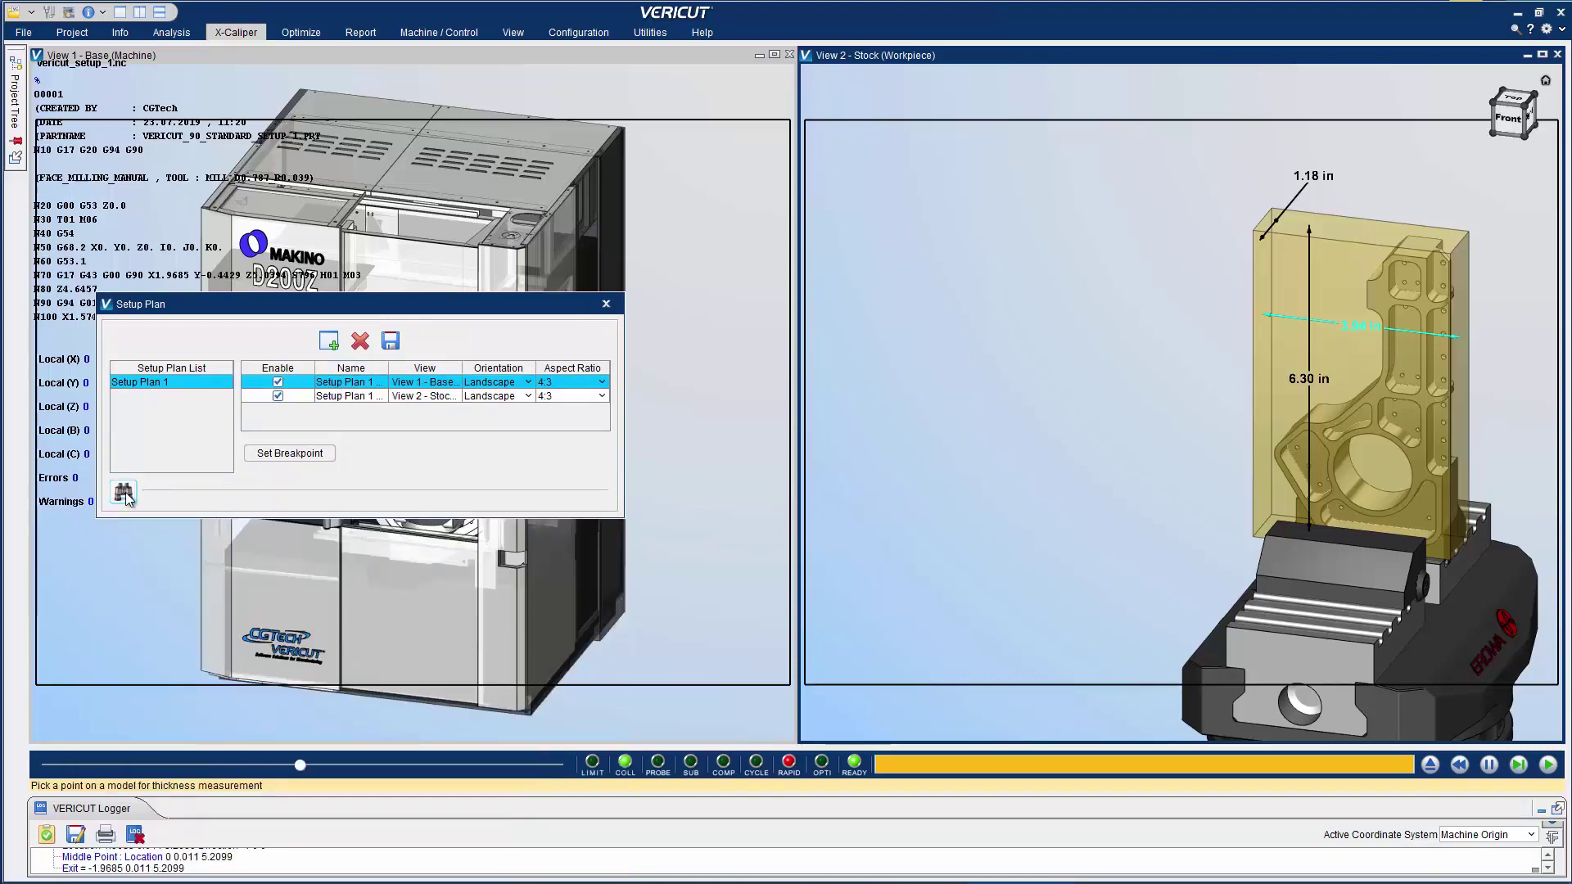
drag(345, 306, 297, 572)
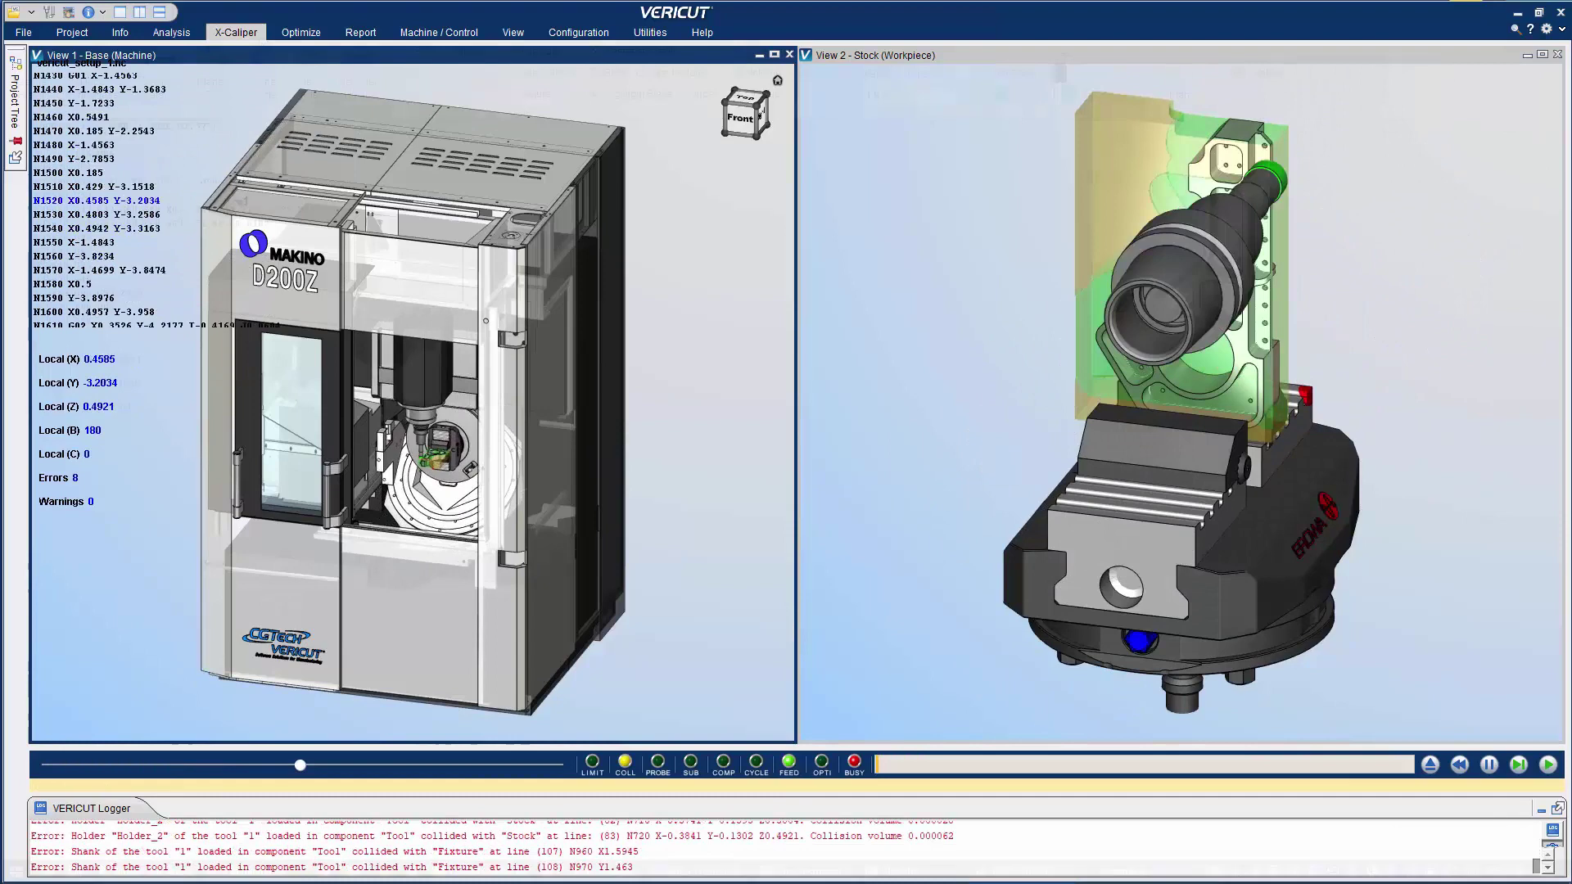
Run the simulation to program end and add Setup Plan 2 capturing the workpiece view
click(236, 32)
click(1181, 75)
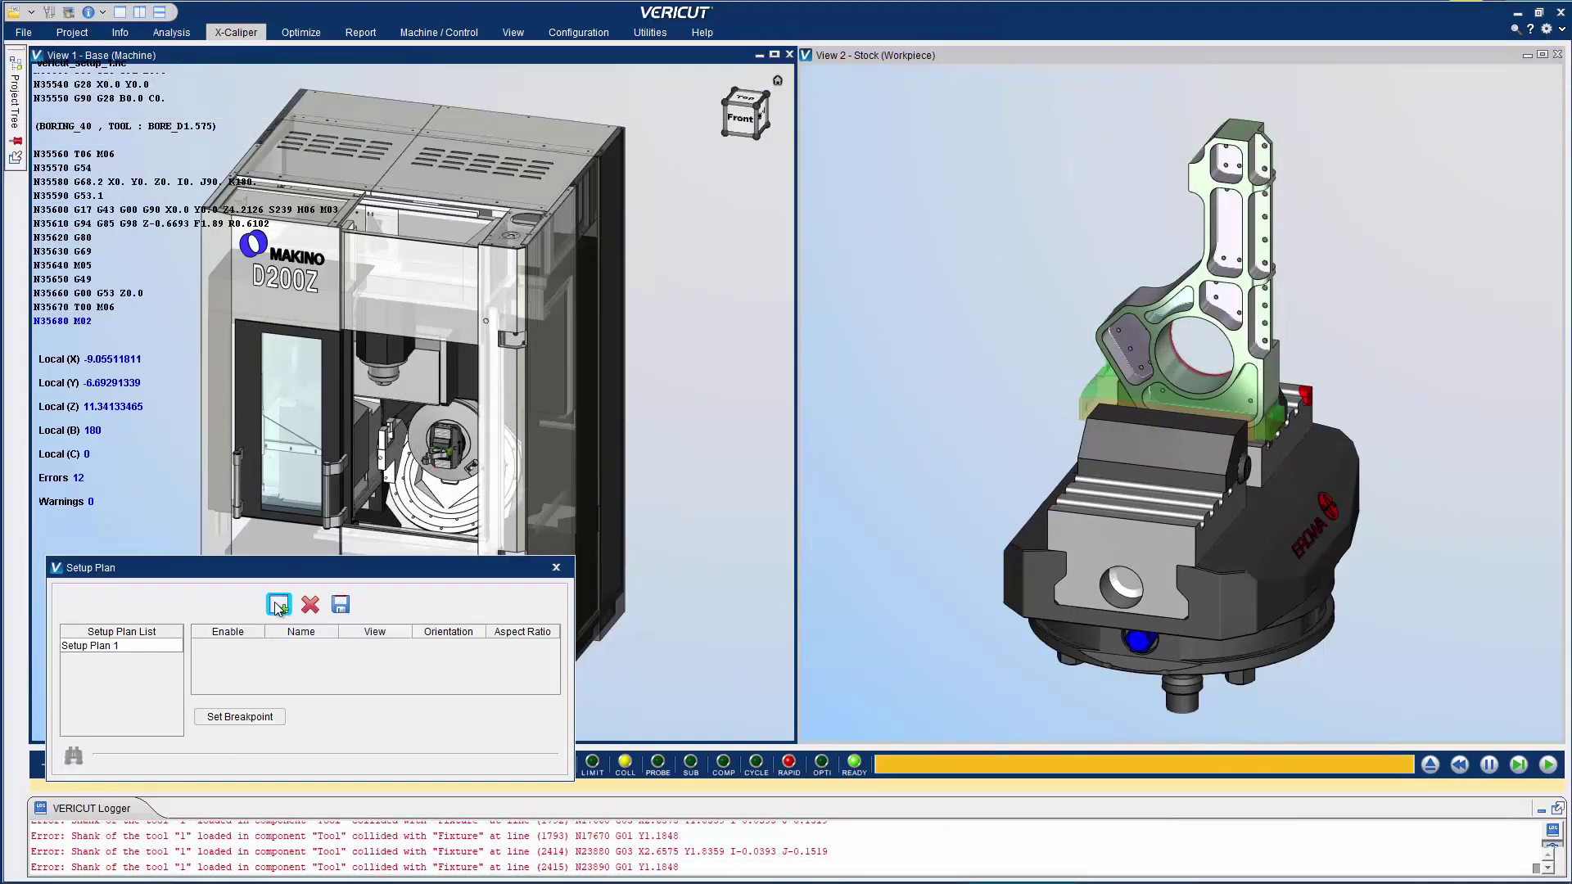
click(279, 605)
click(228, 659)
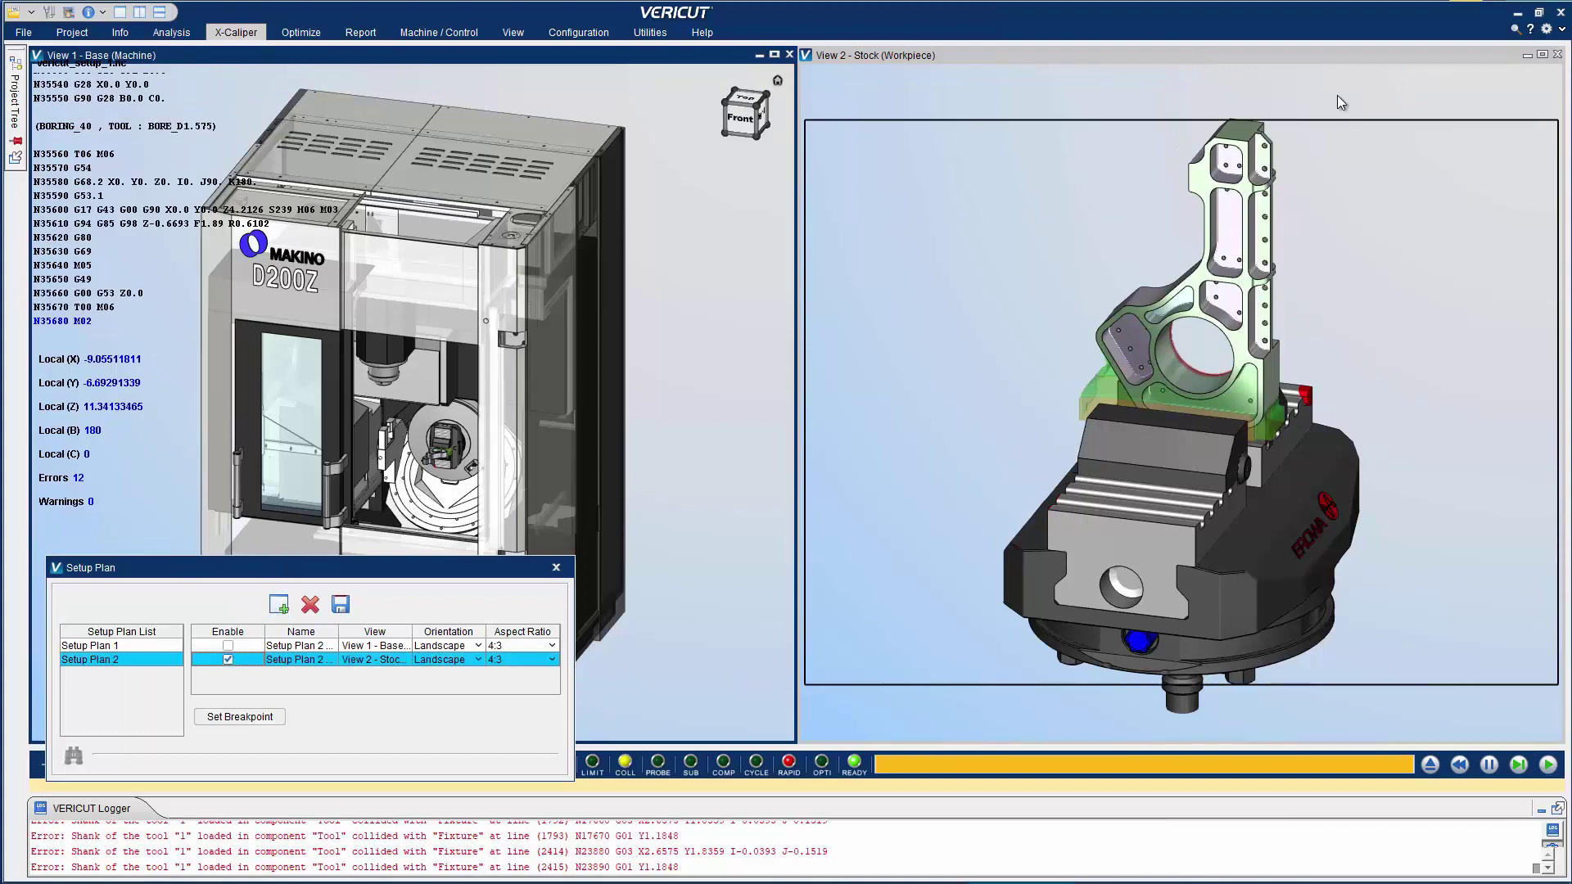
click(1304, 267)
scroll(1309, 444, up, 5)
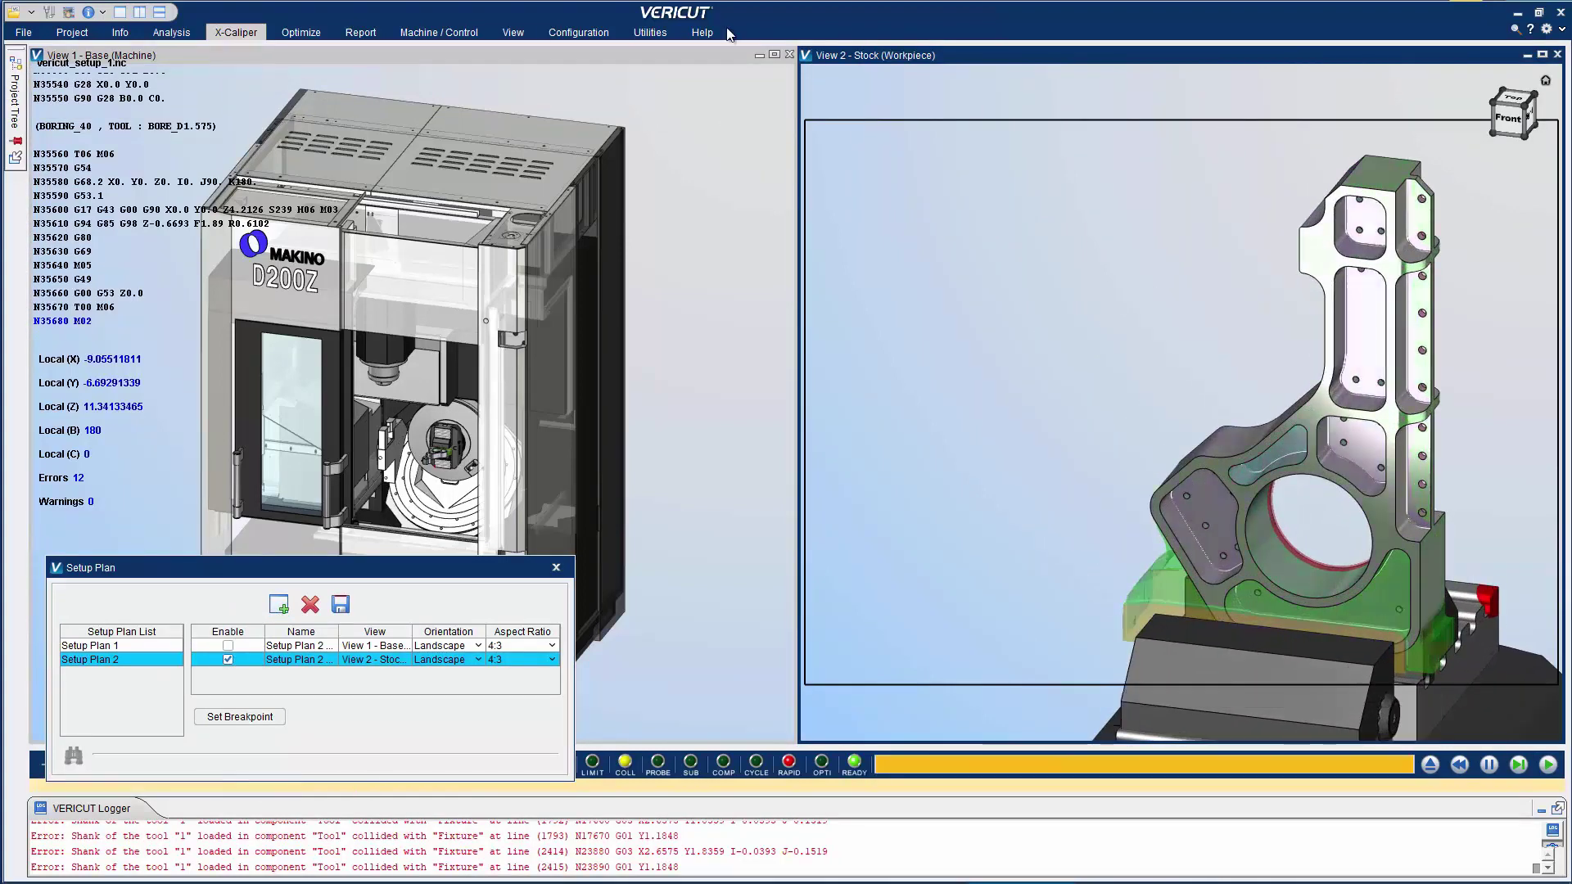
Place a two-line note 'Setup 1 finished part' / 'Verify dimensions before moving to next operation' beside the part
click(235, 32)
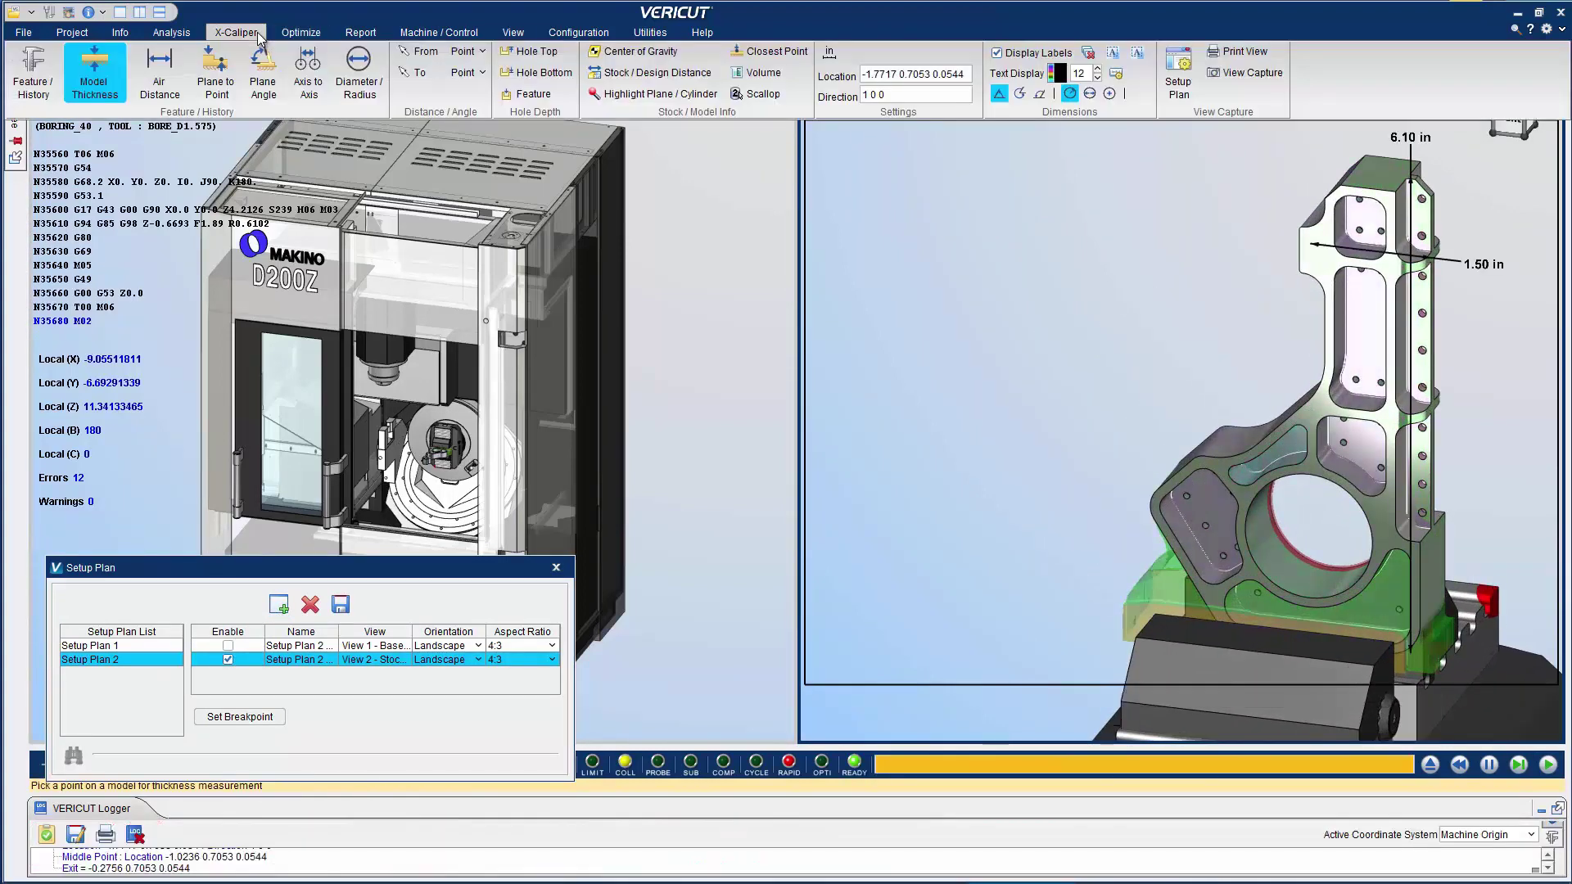
click(1103, 57)
drag(857, 152, 1112, 293)
text(Setup 1)
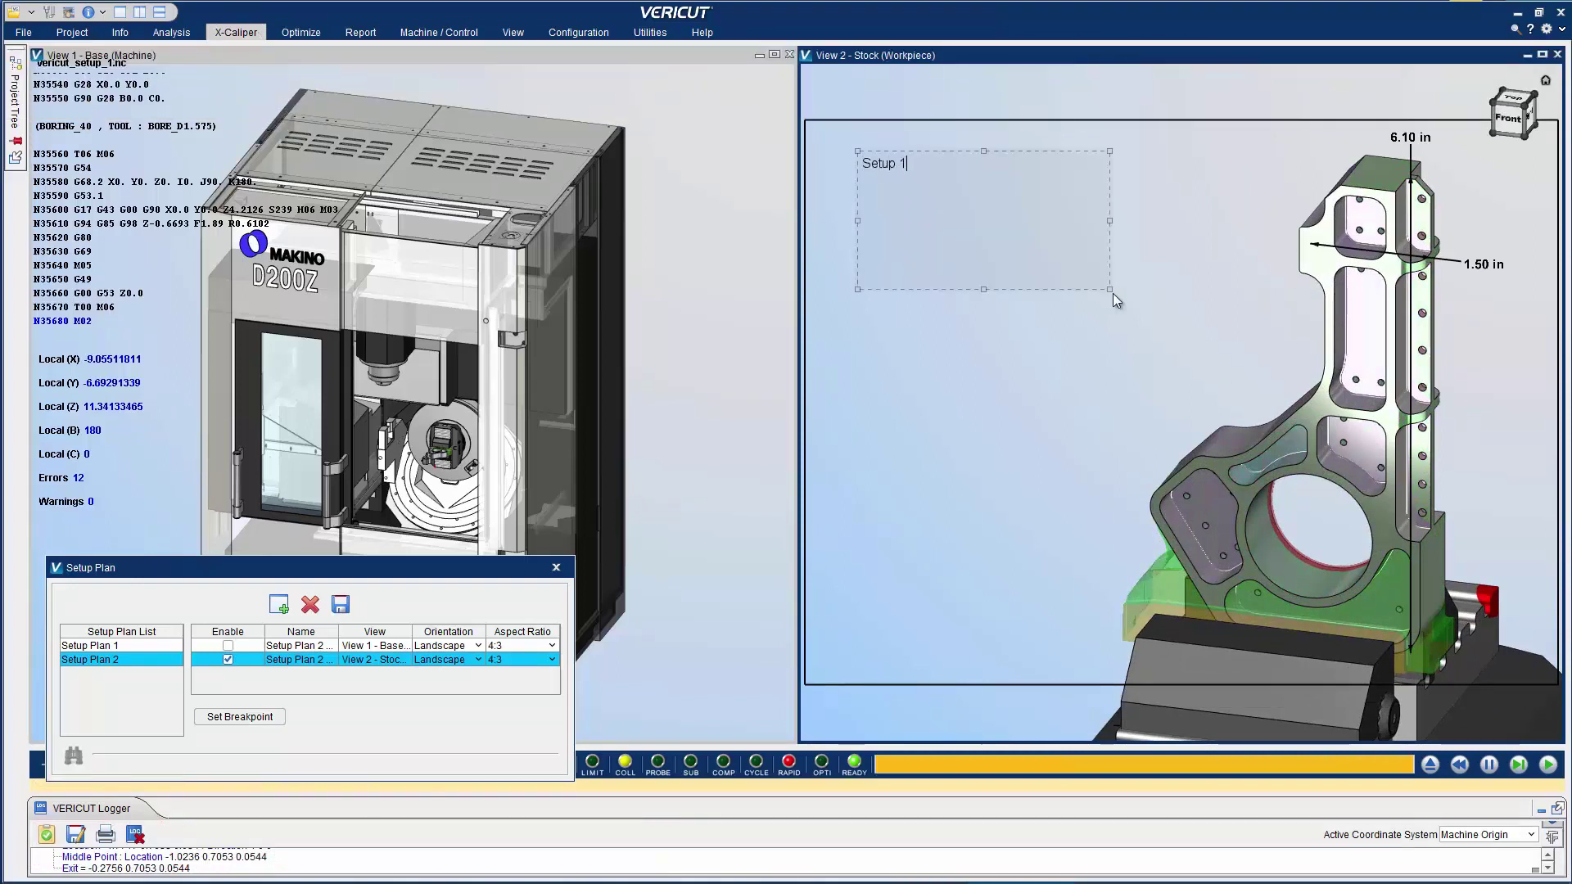
text( finished part)
key(Return)
key(Return)
text(Verify dimensions )
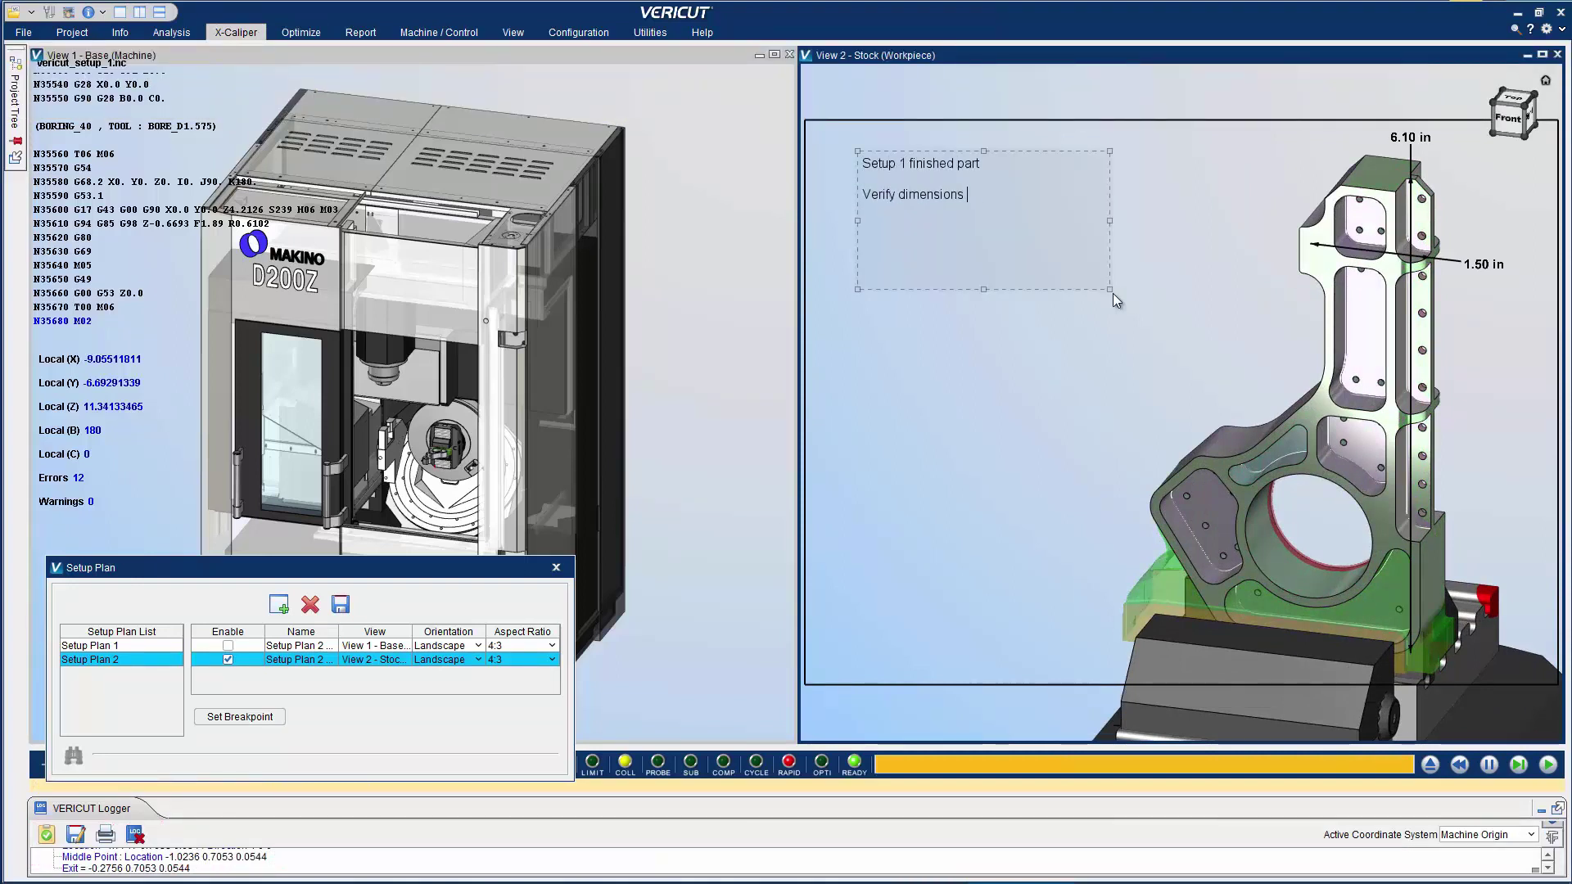
text(before moving to next operation)
click(1176, 288)
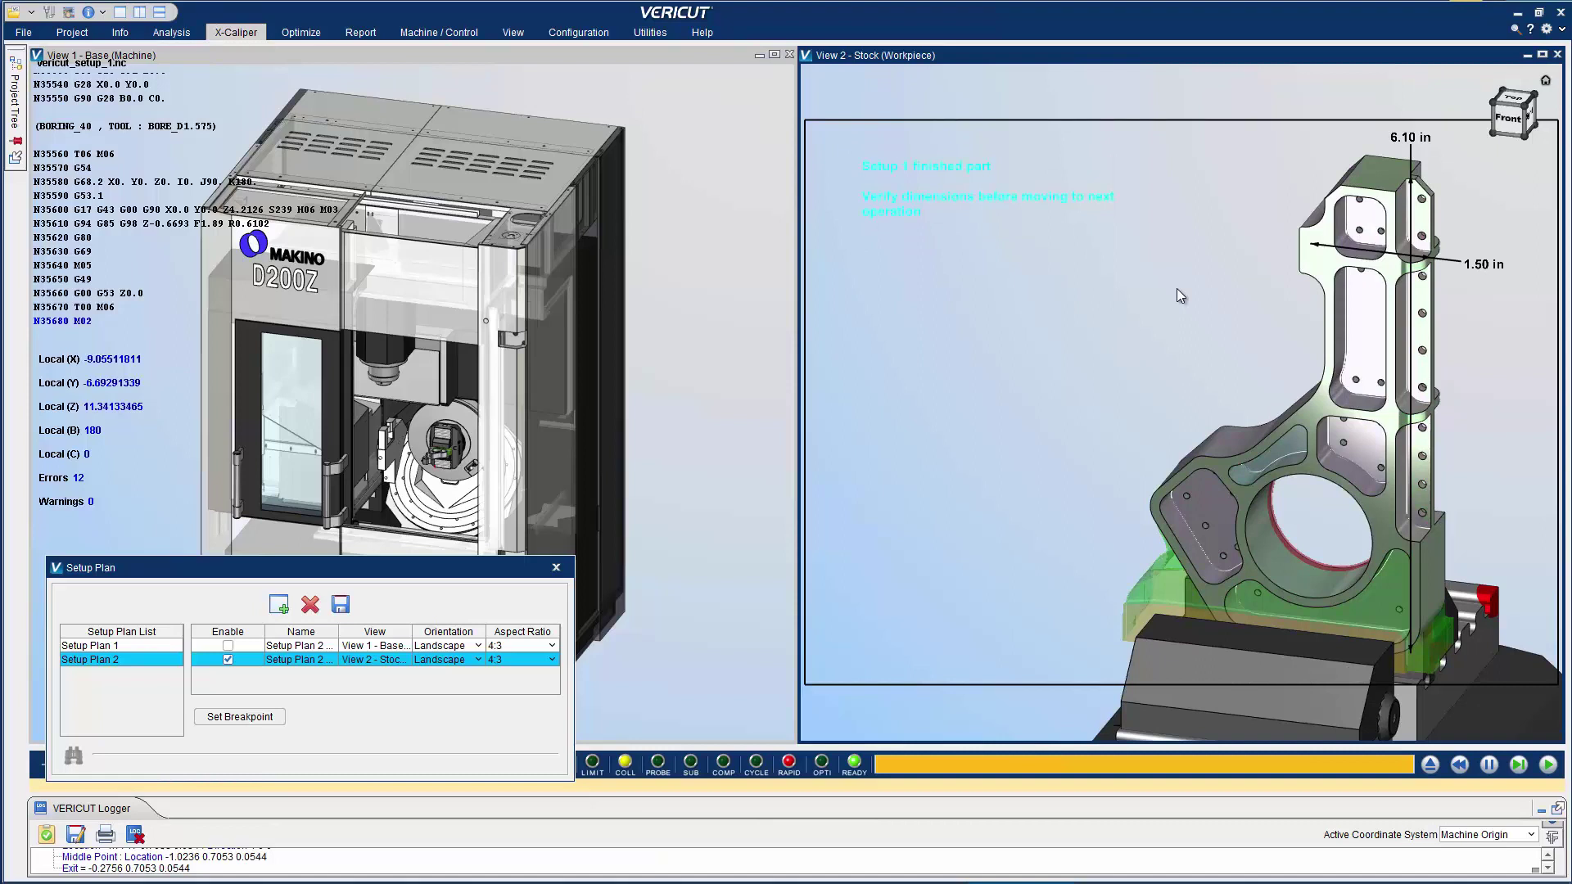
Set Setup Plan 2's breakpoint at vericut_setup_1.nc line 3636 and preview its View 2 image
drag(1309, 326, 1298, 325)
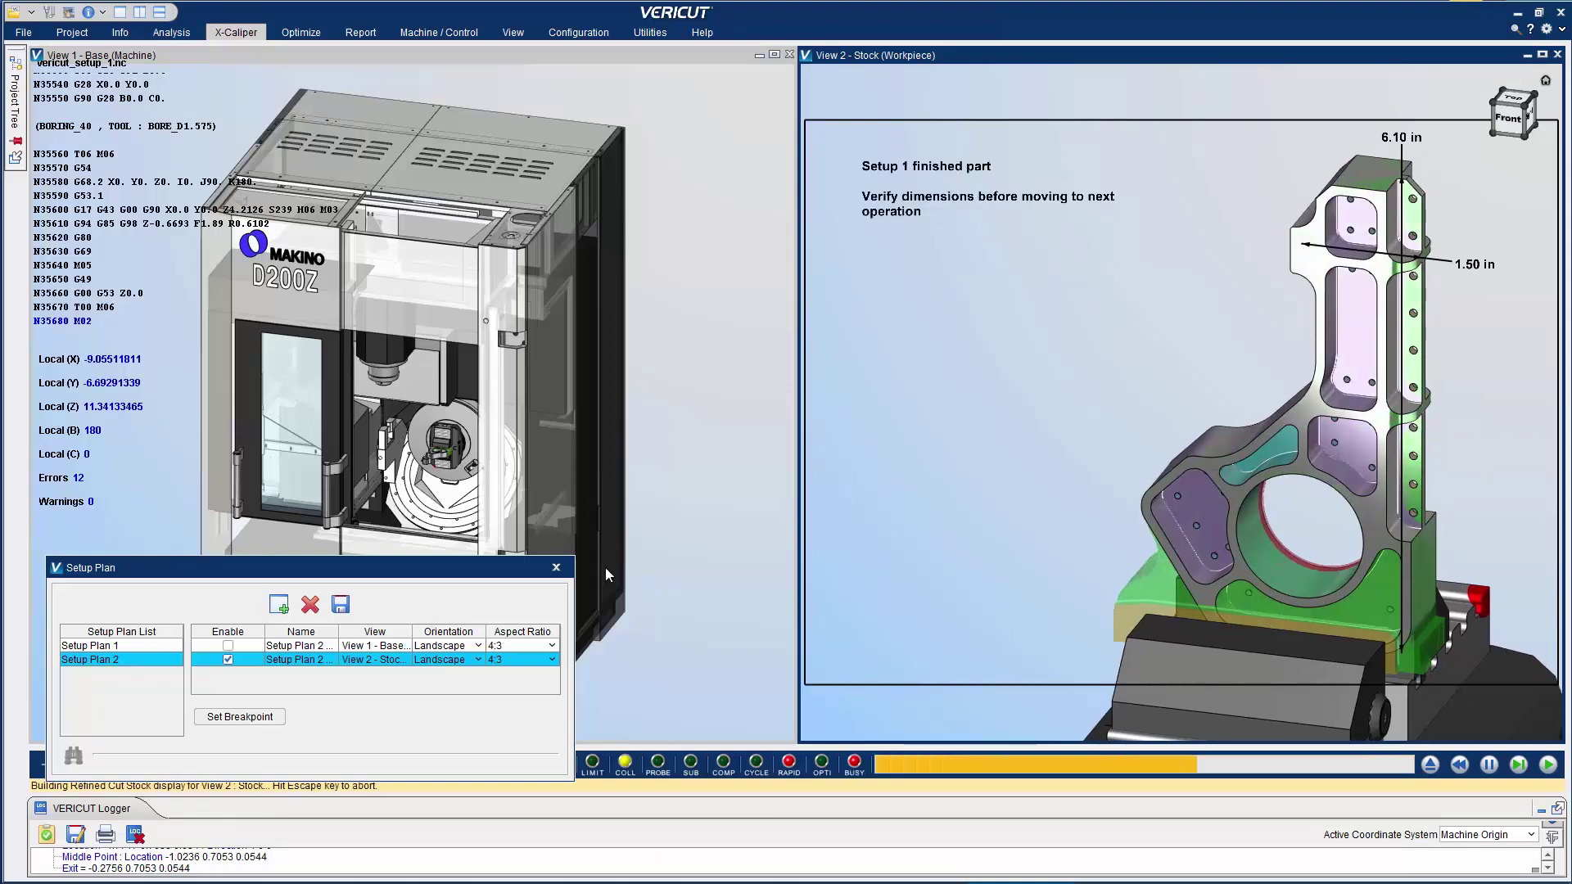
click(268, 717)
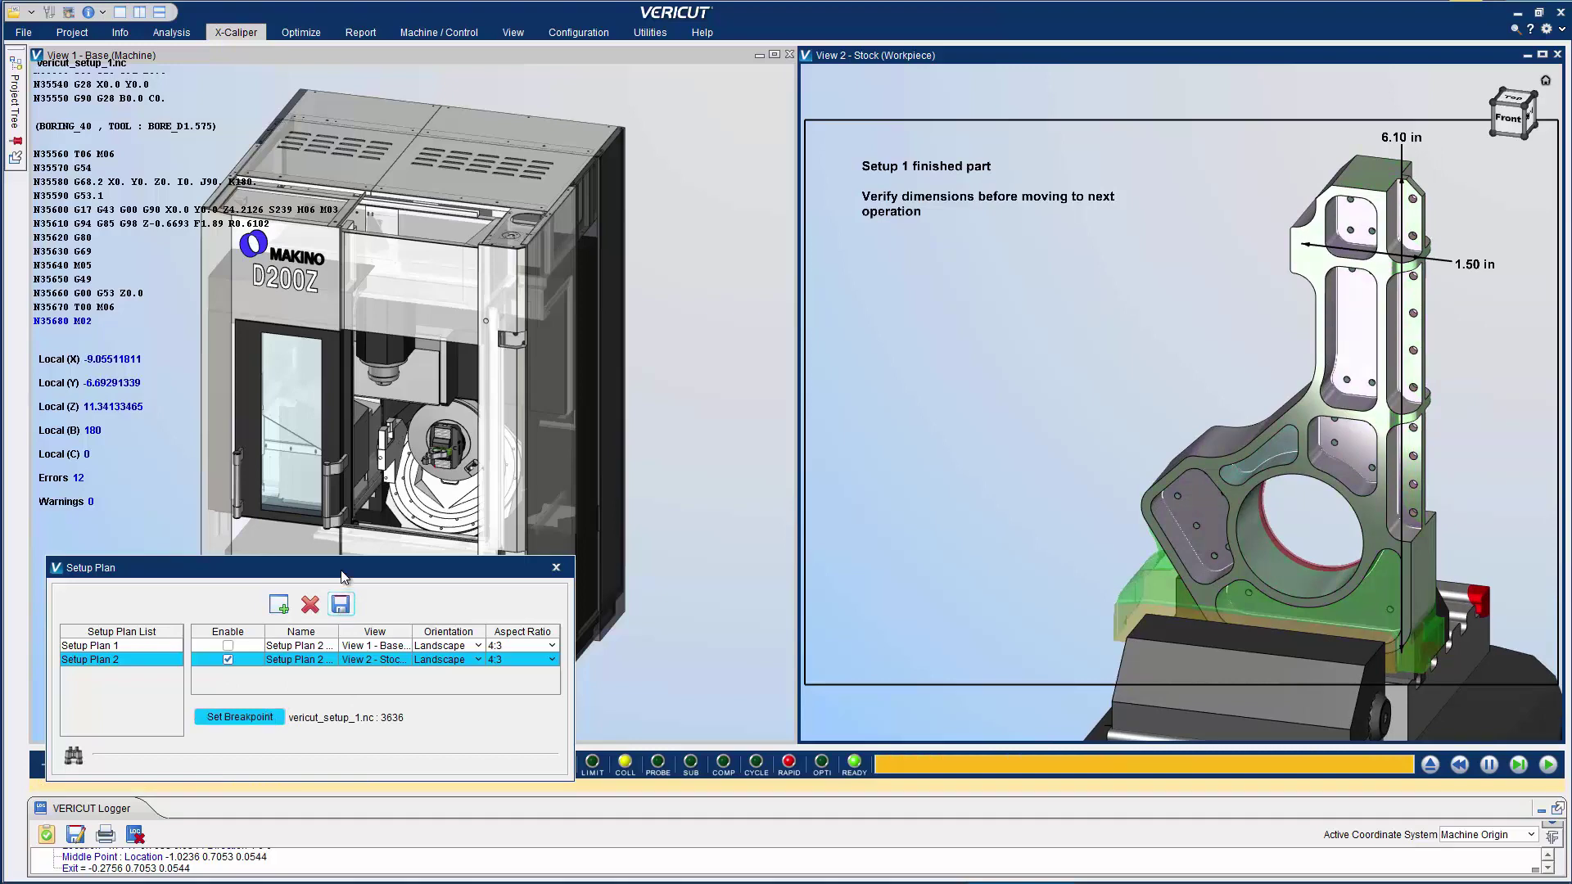
drag(343, 570, 458, 213)
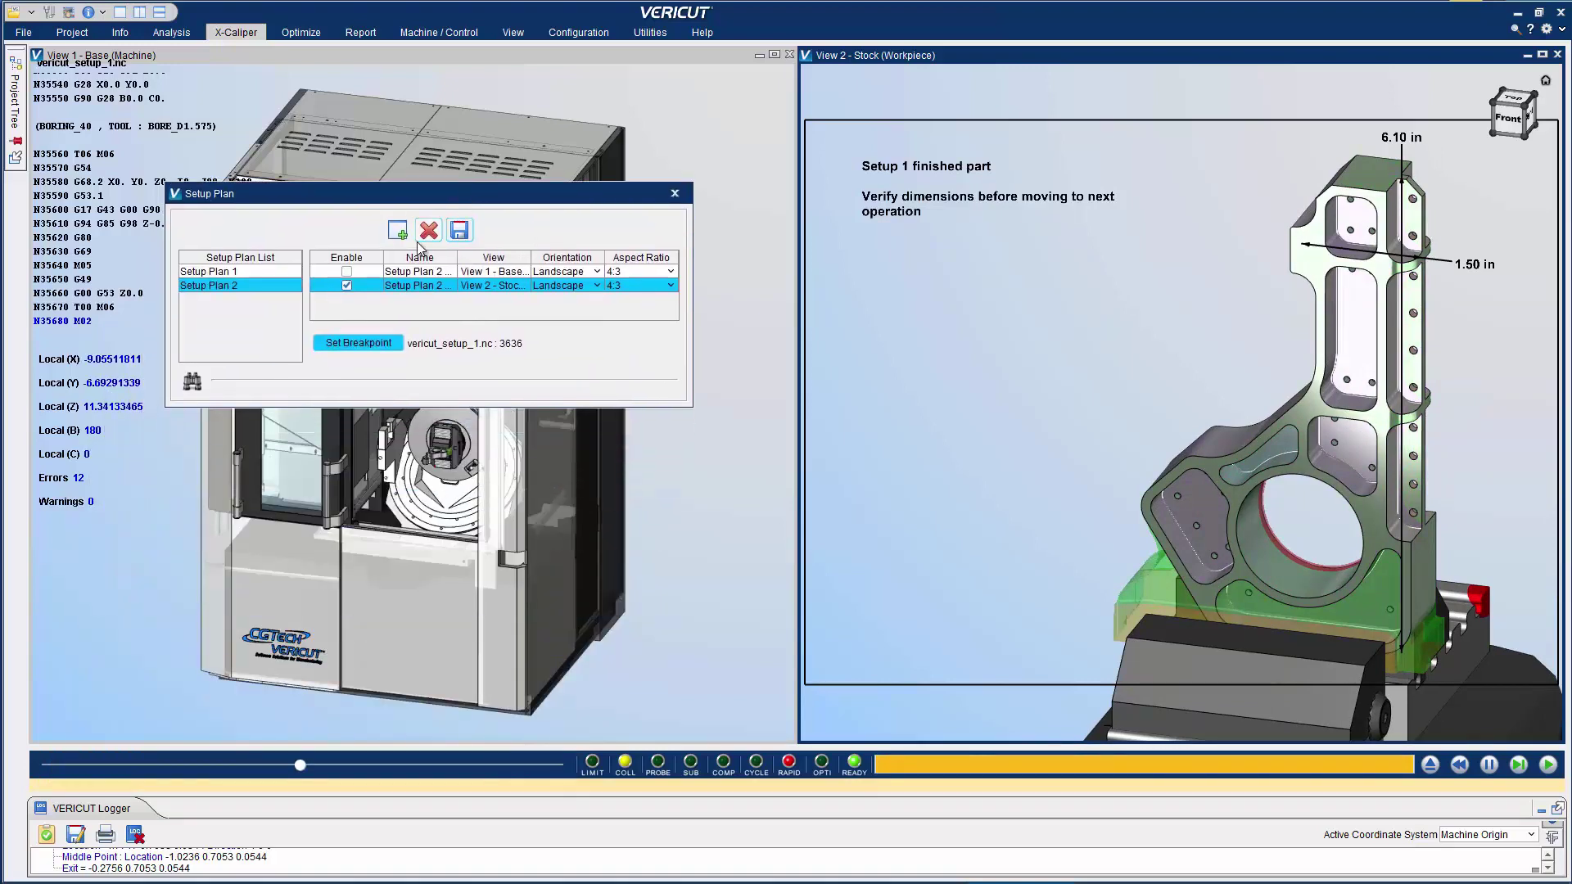
click(191, 382)
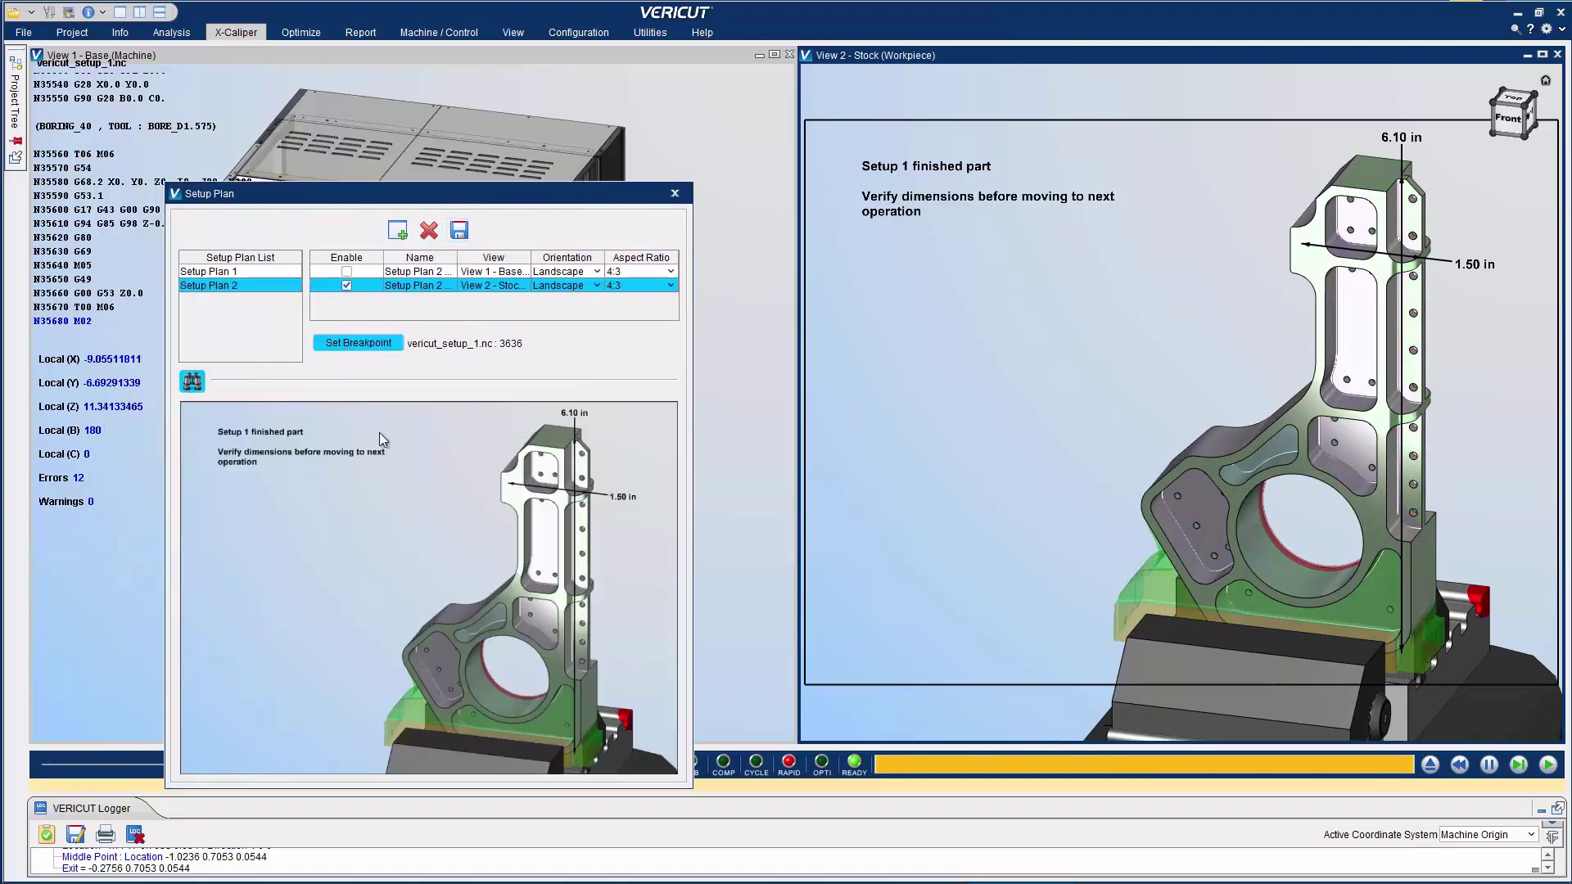
Create a PDF report saved as vericut.pdf on the Desktop
click(356, 32)
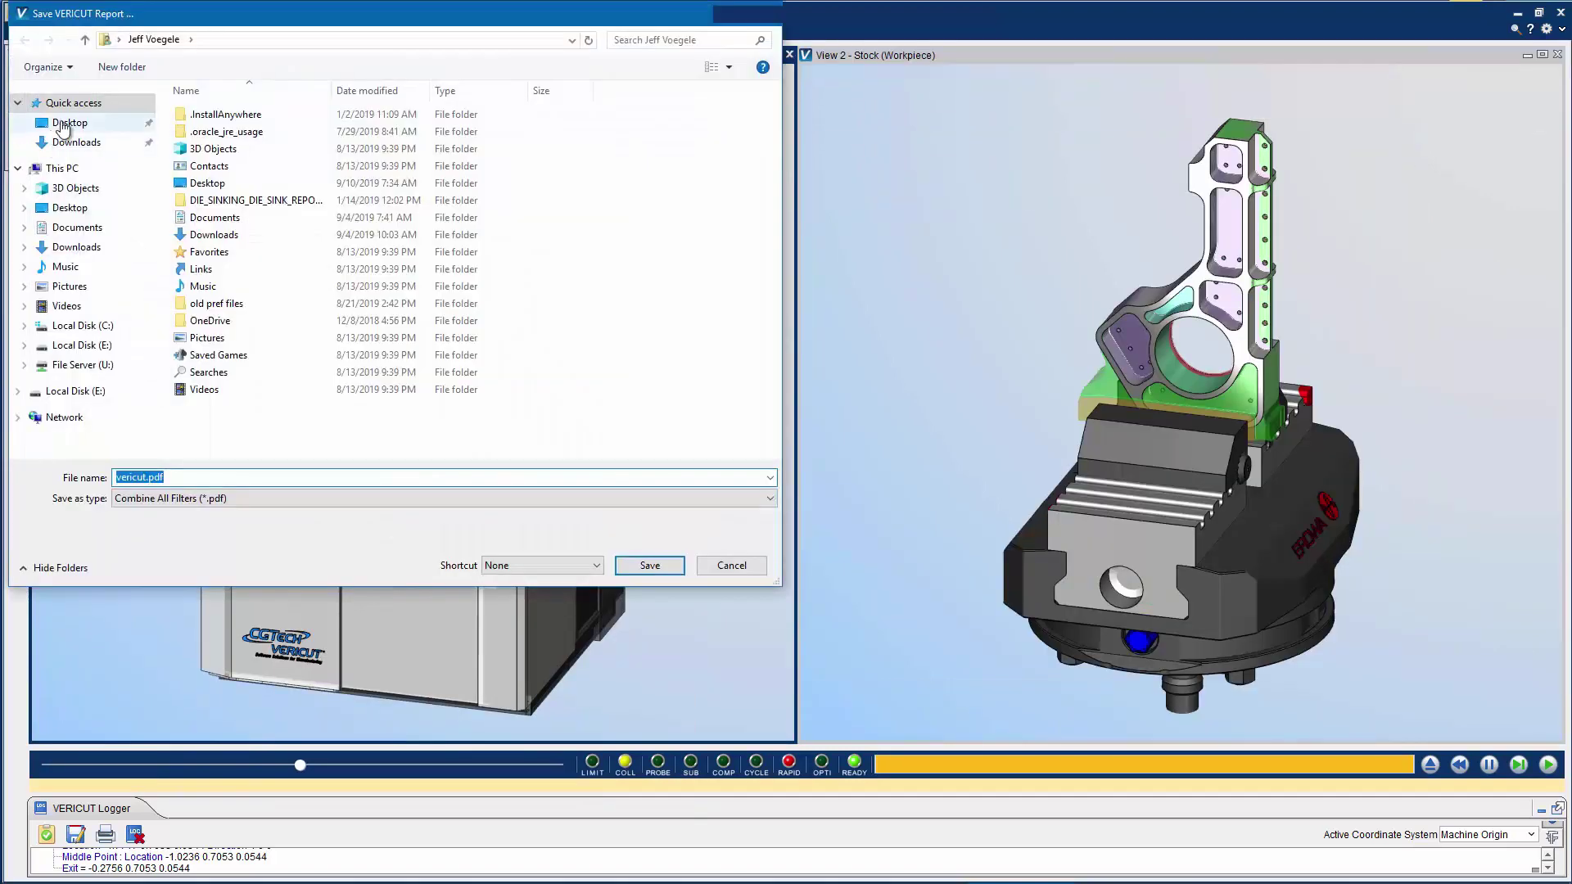
click(70, 122)
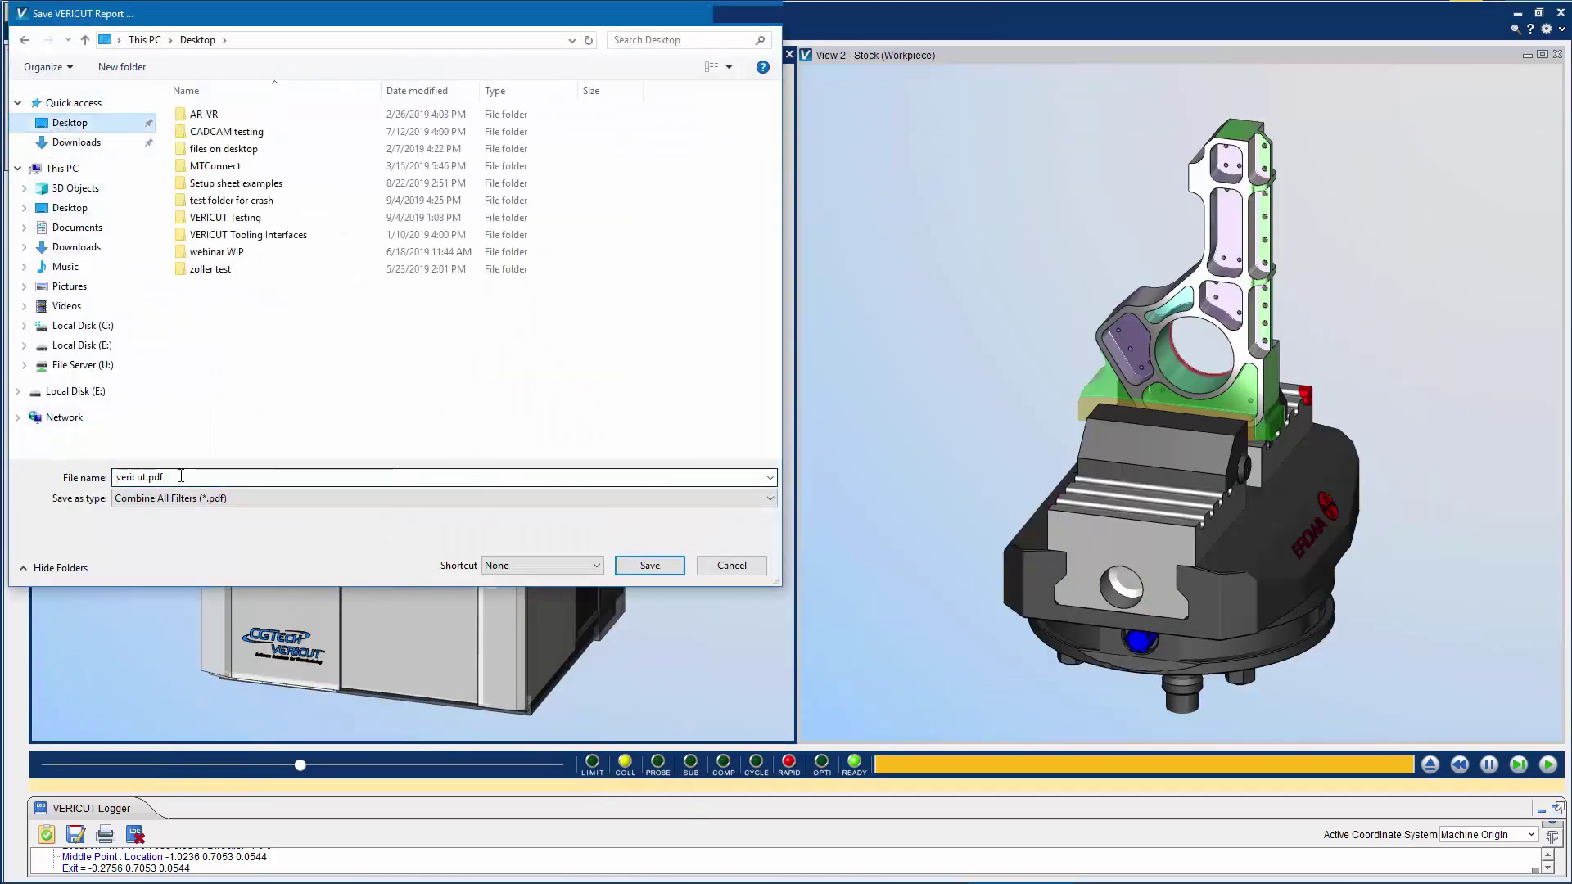
double_click(149, 476)
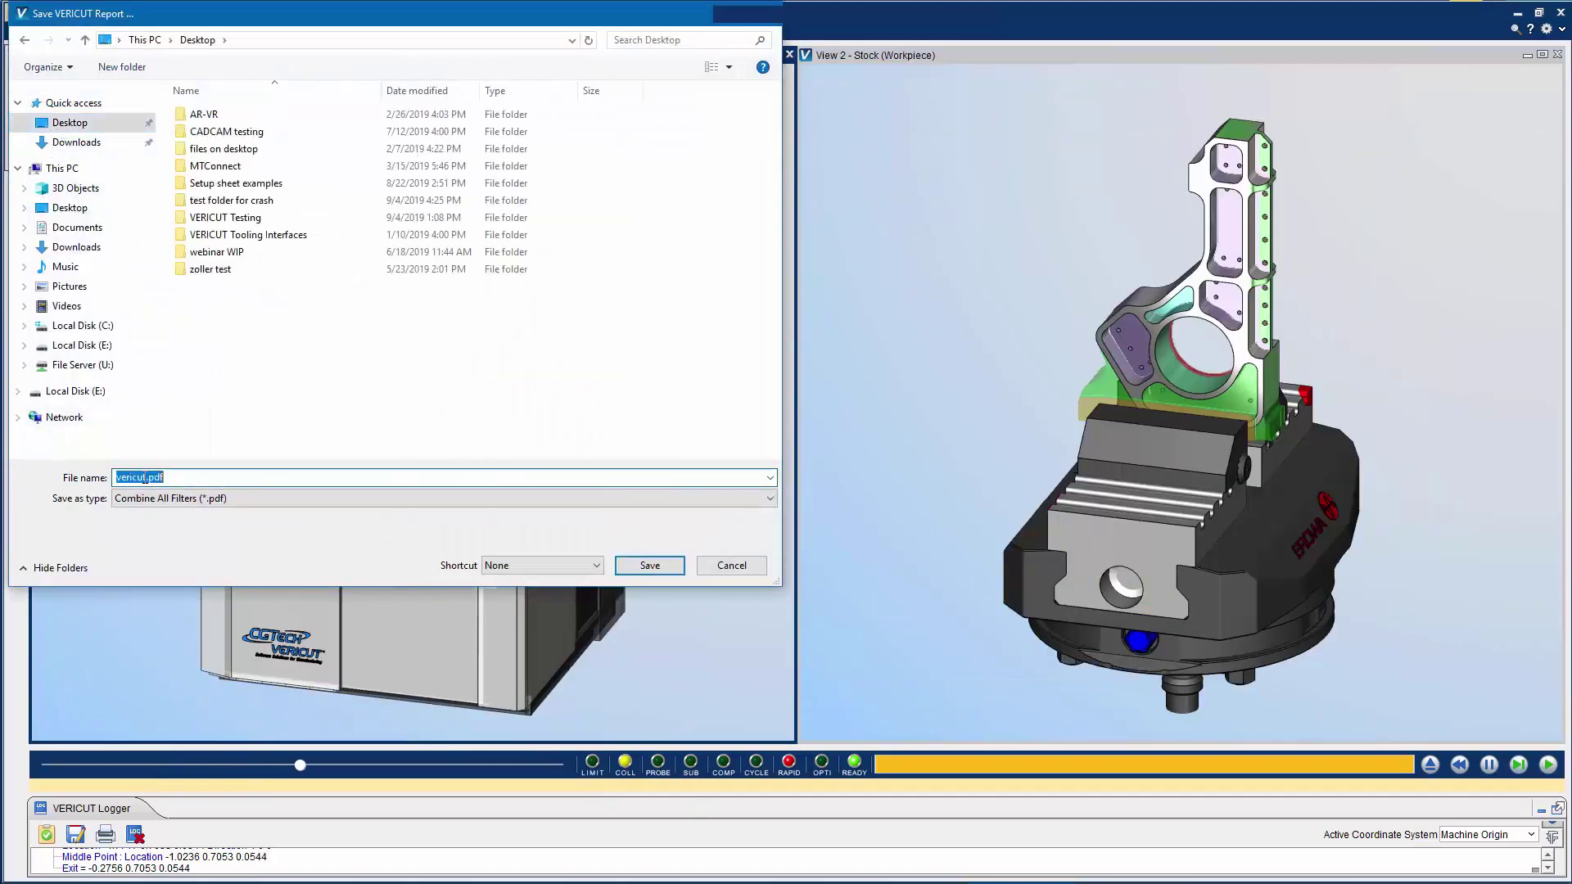
click(655, 566)
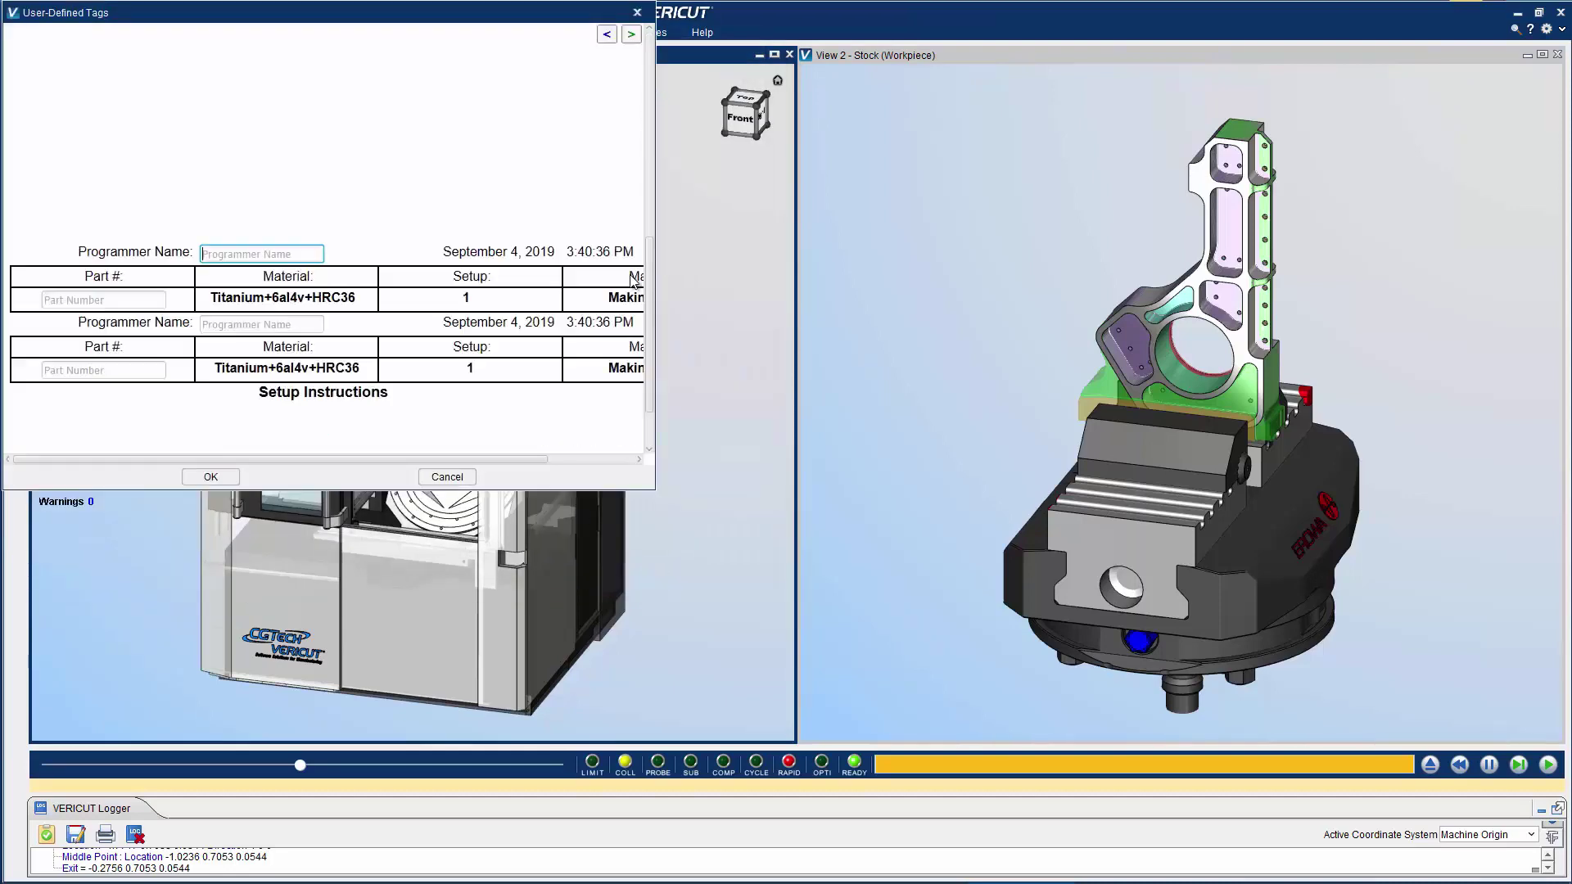
Enter the programmer's name and part number ABC123 in the User-Defined Tags and generate the report
click(294, 176)
key(Tab)
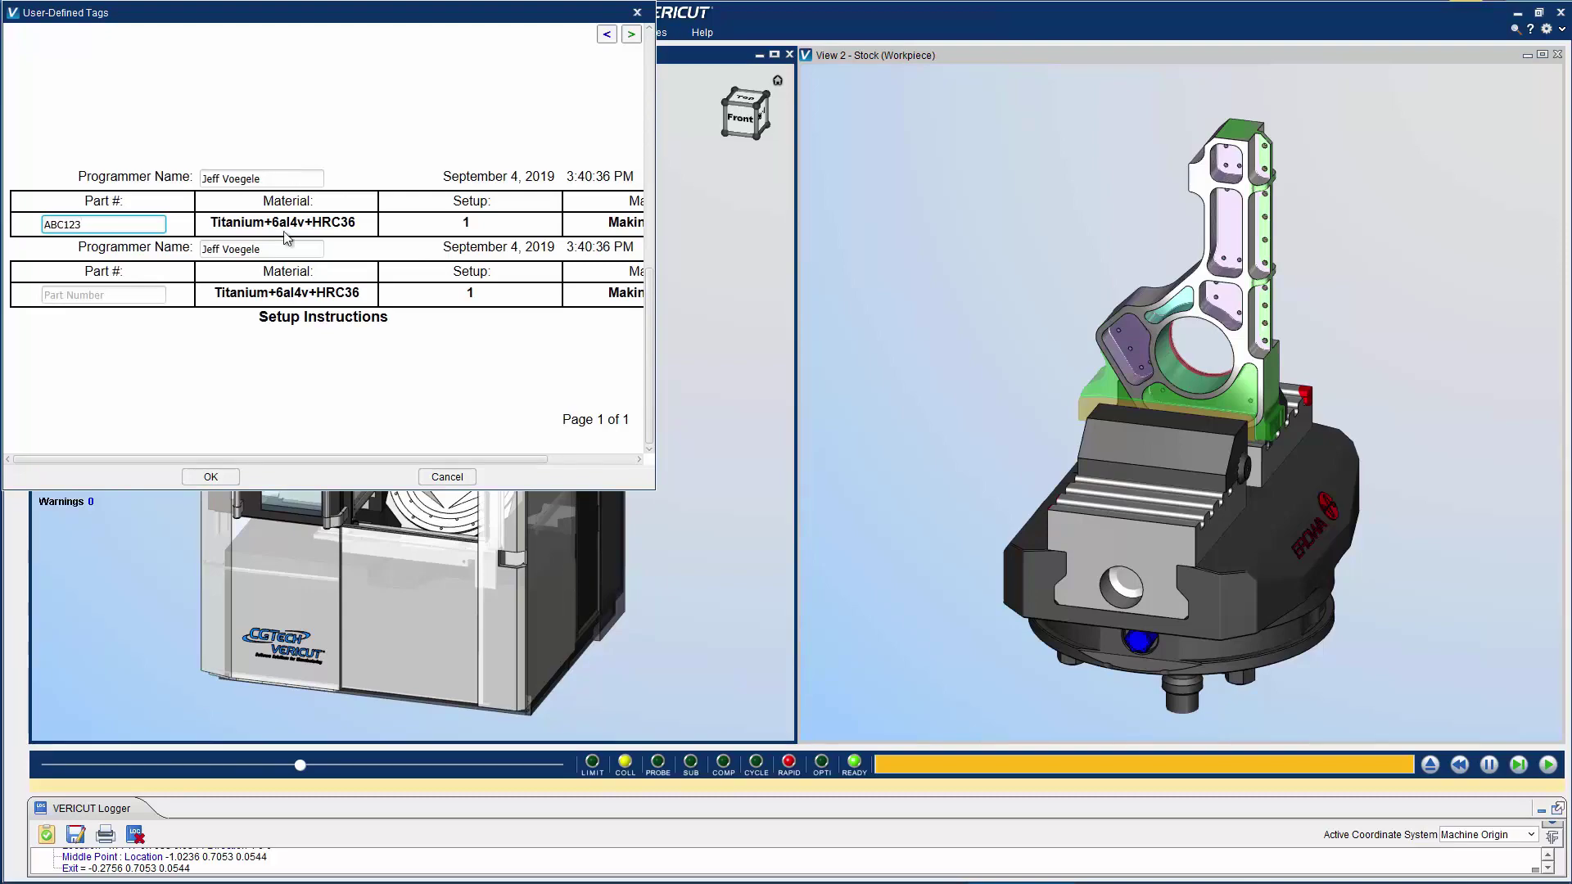
click(218, 476)
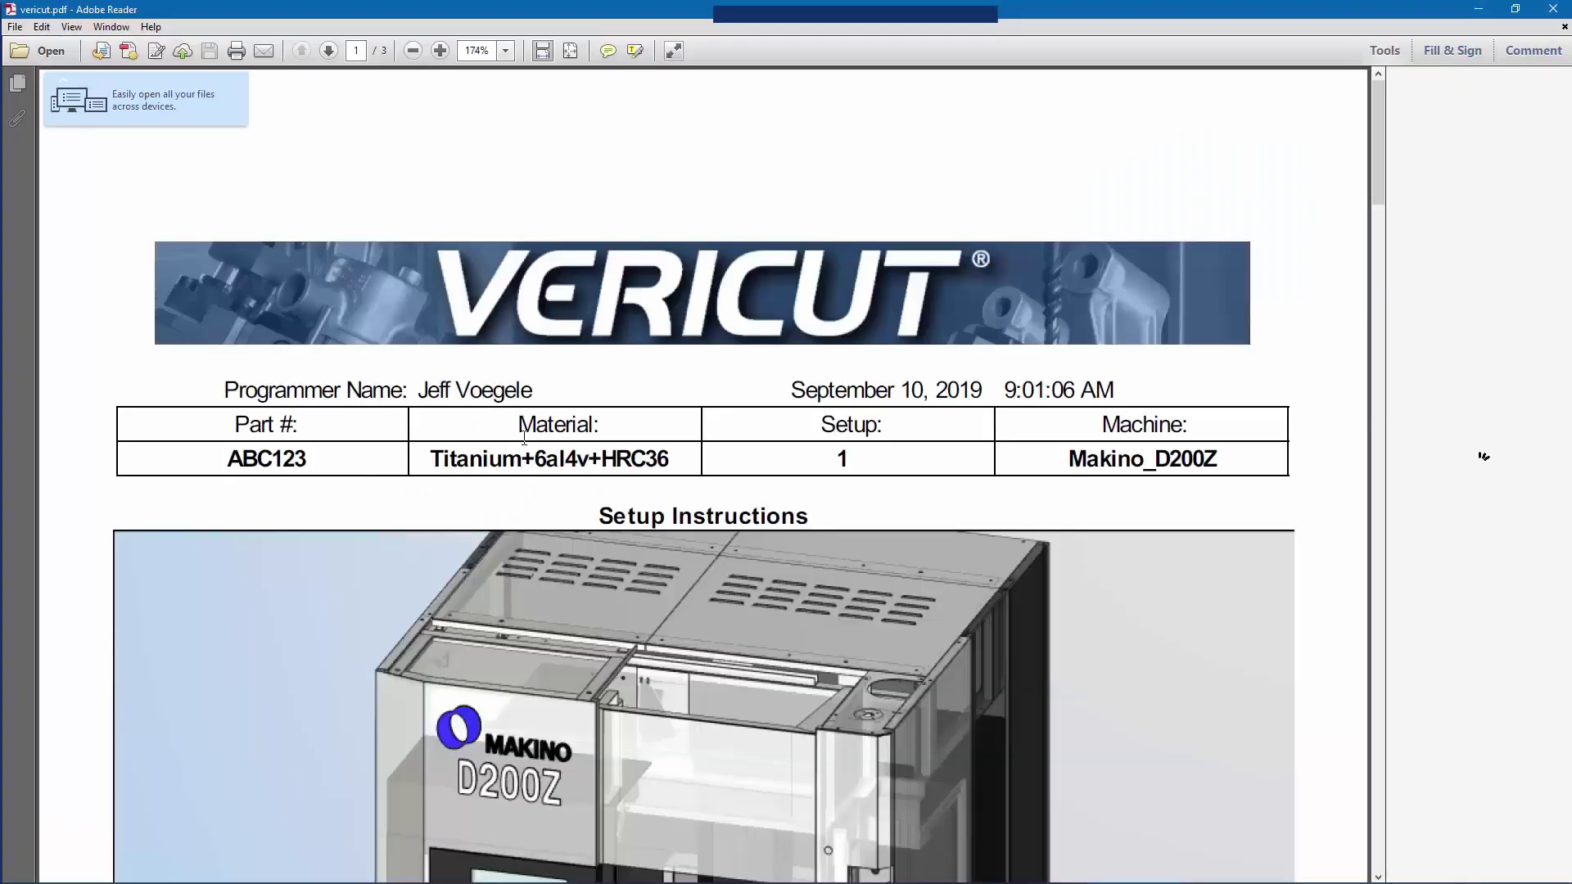
Scroll through pages 1 to 3 of the vericut.pdf setup sheet
scroll(524, 438, down, 15)
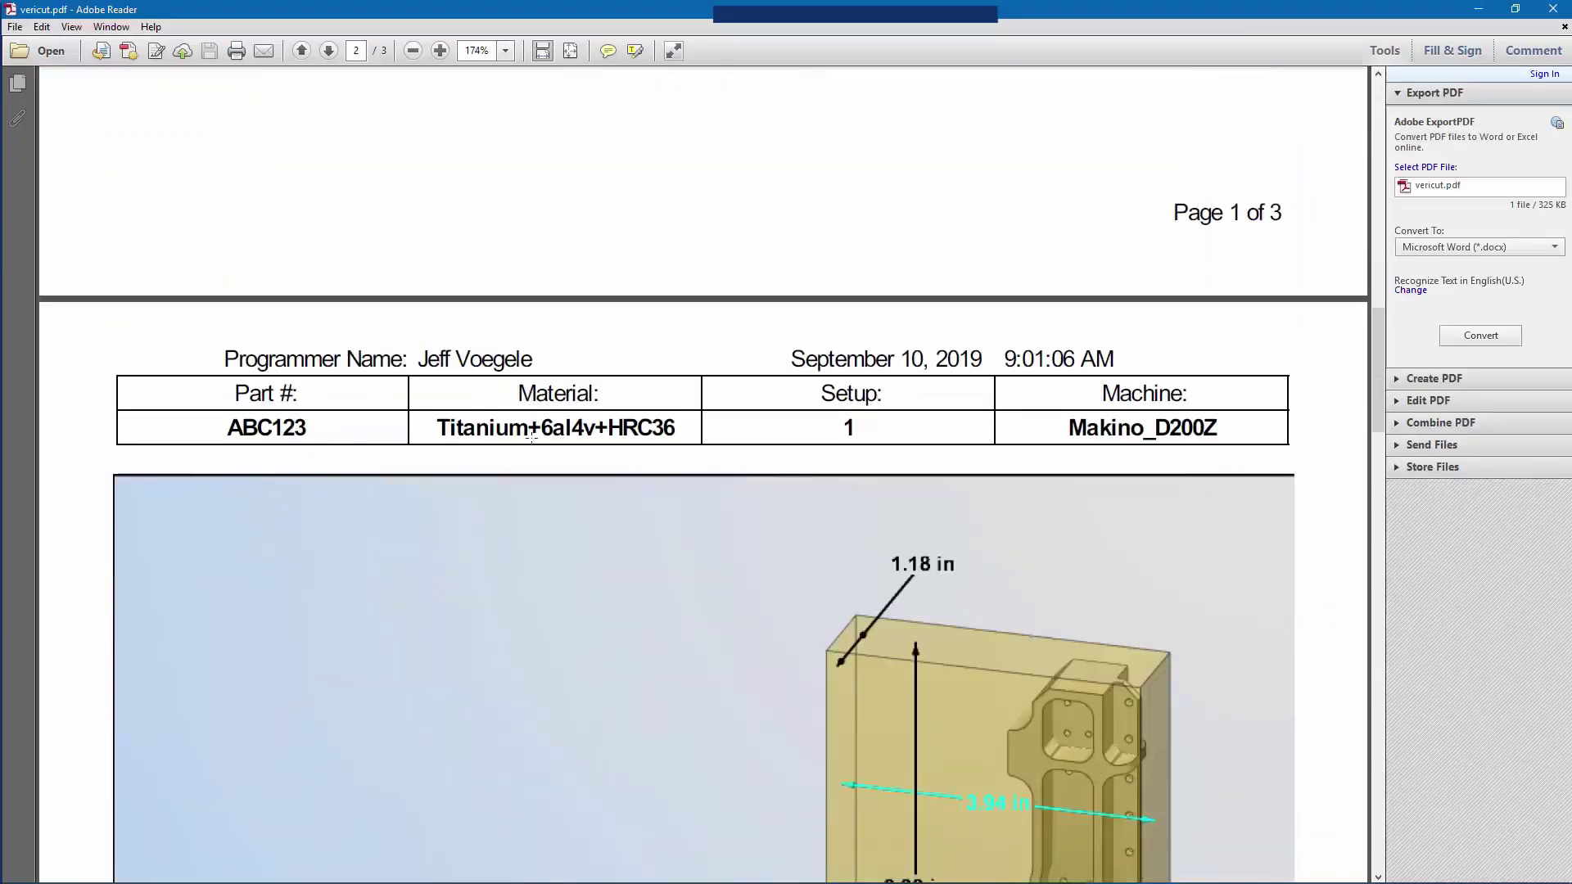
scroll(531, 438, down, 6)
scroll(532, 438, up, 2)
scroll(532, 440, down, 9)
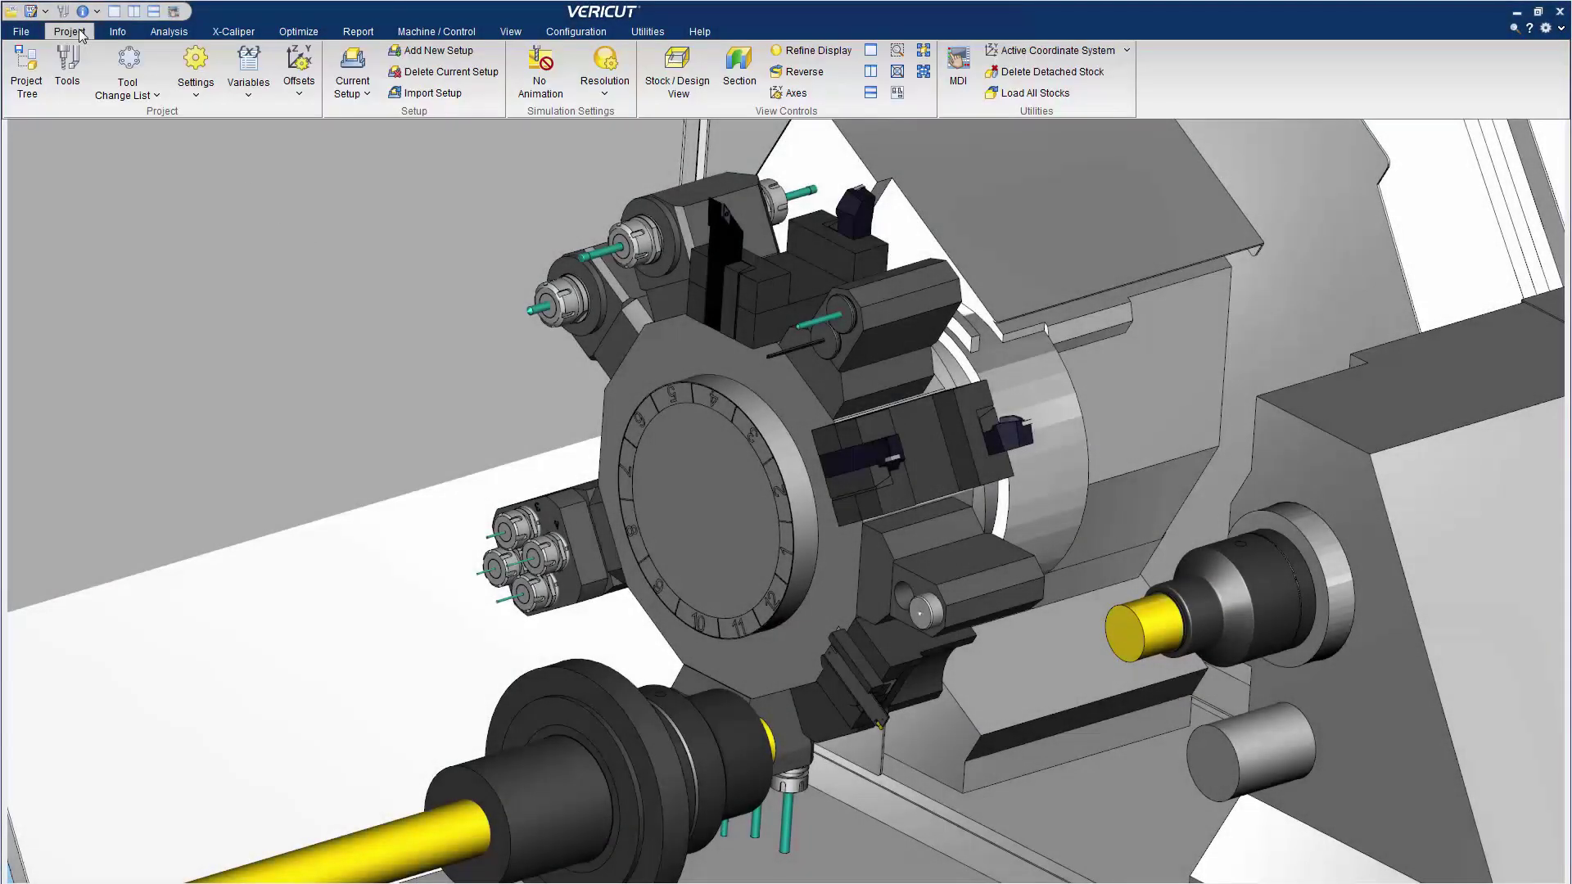
Open the turret's Tool Change List and scroll through the turret position table
click(129, 65)
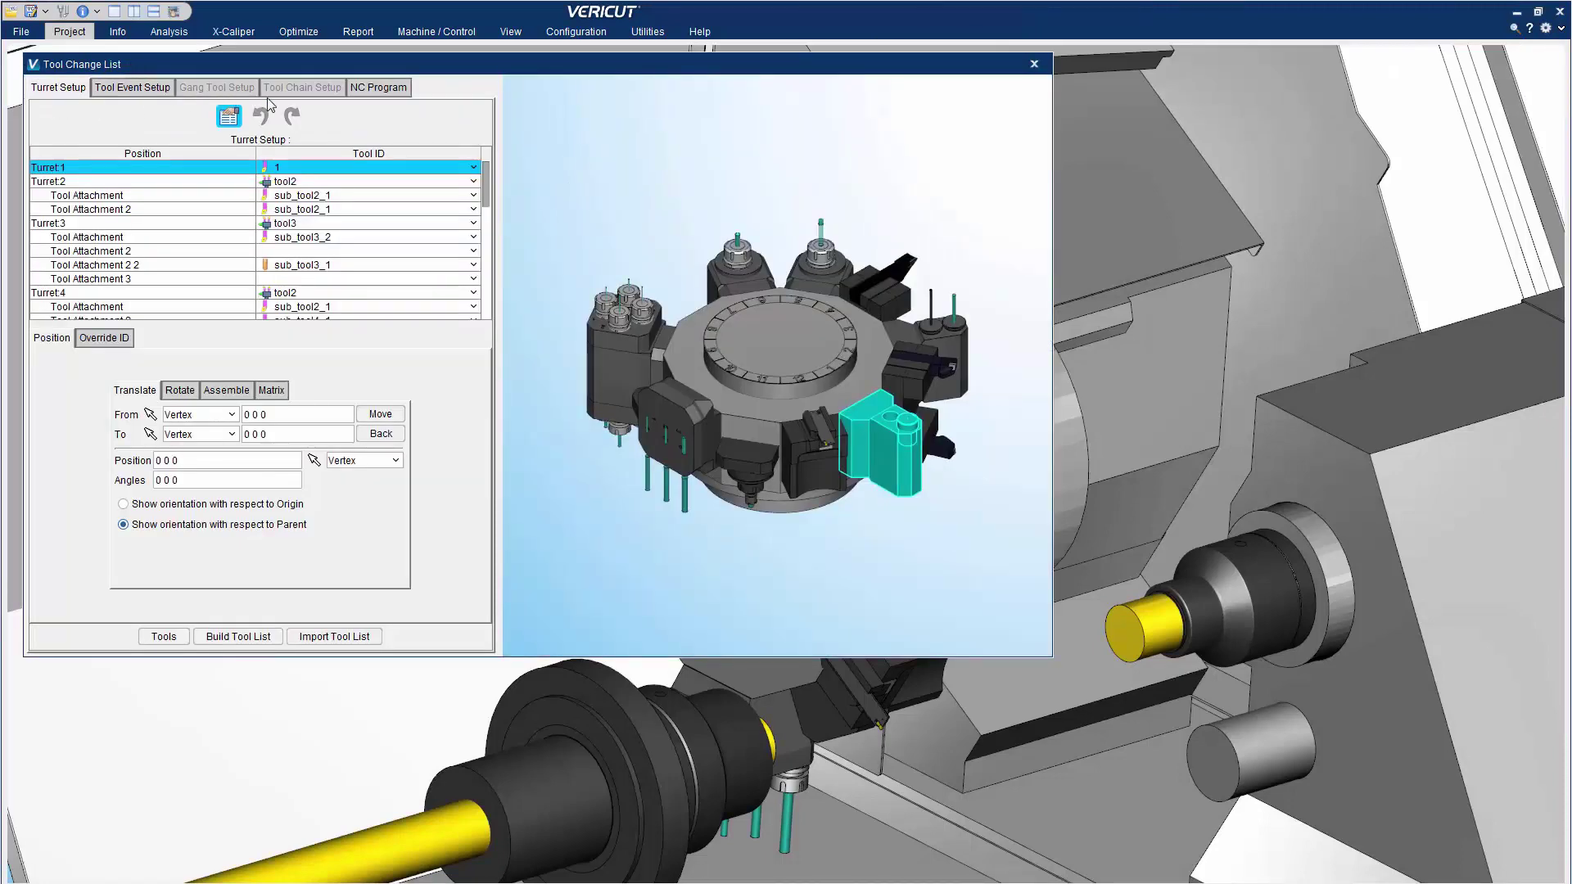
drag(486, 184, 488, 242)
scroll(701, 277, up, 6)
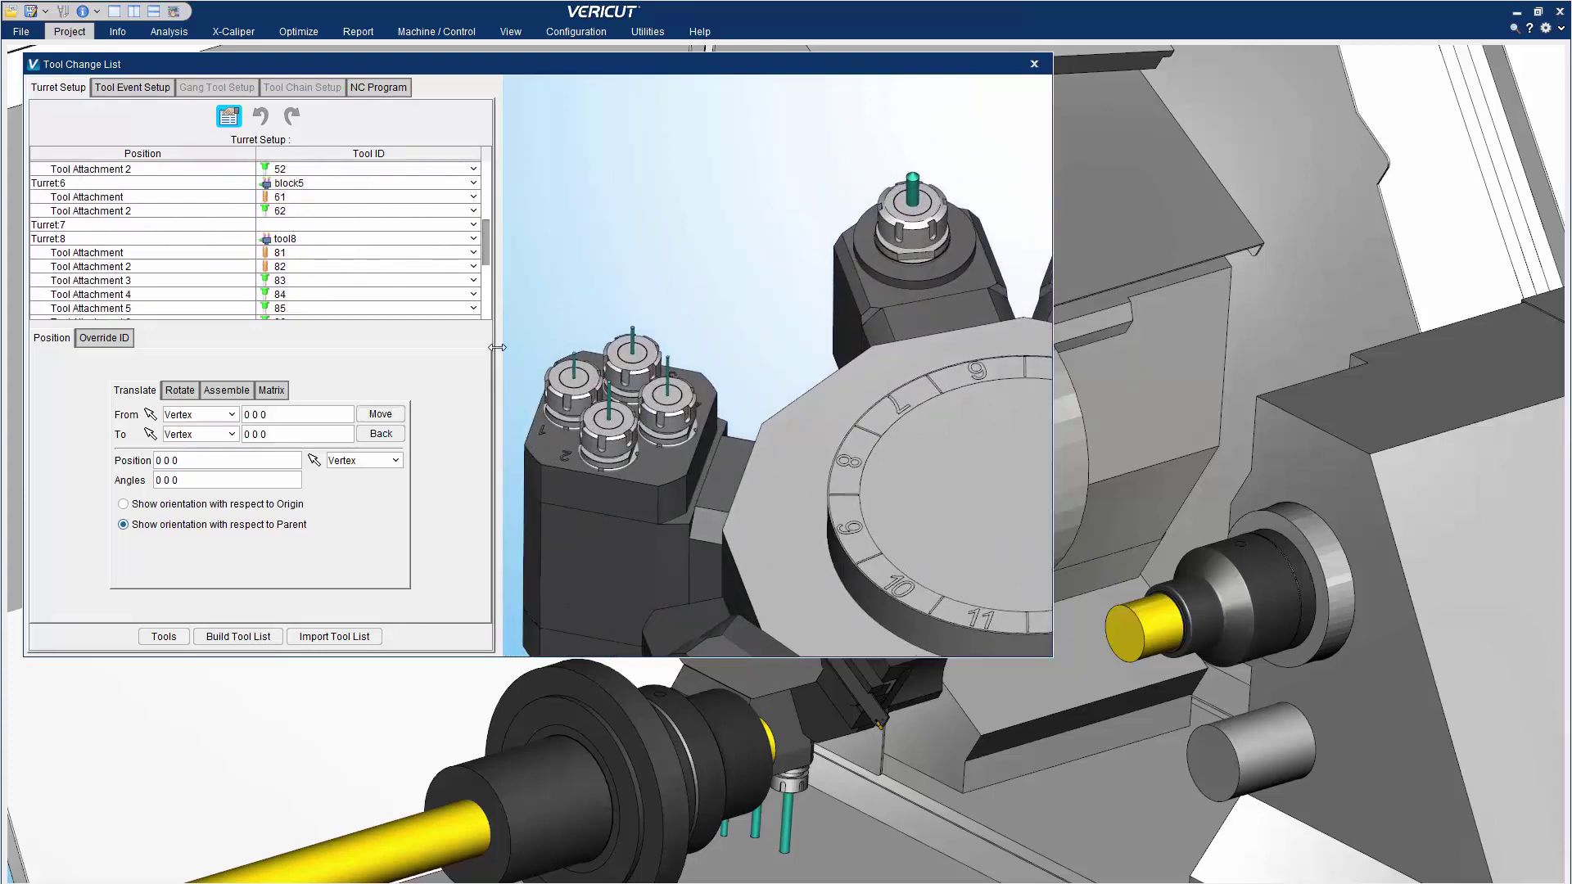
In Tool Manager, attach sub_tool3_1 to tool3 and place tool3 into turret station 7
click(165, 637)
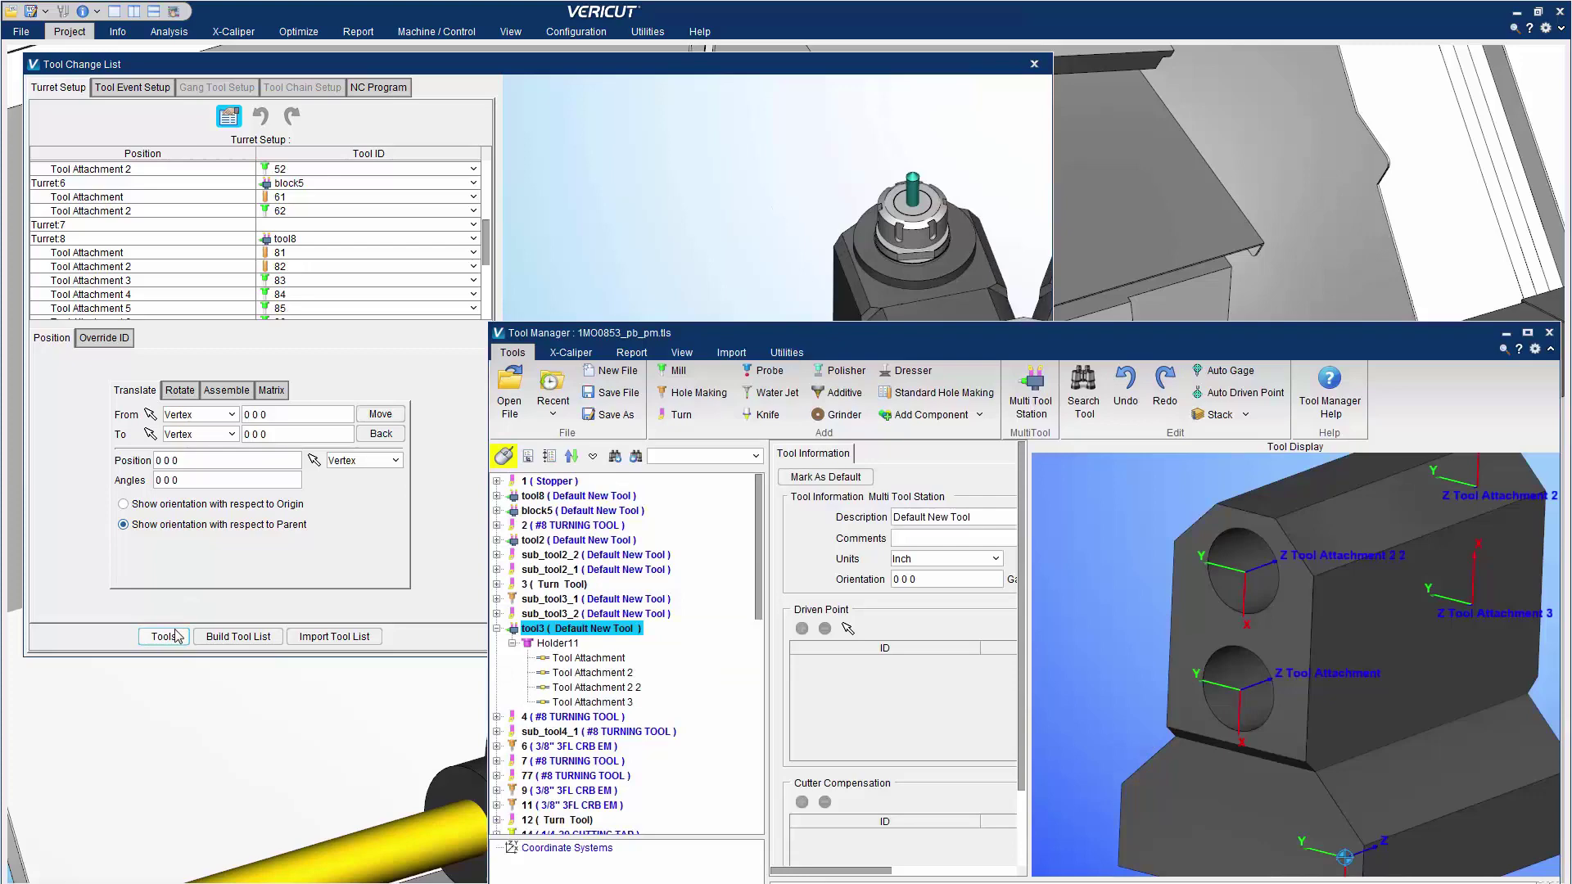
right_click(584, 661)
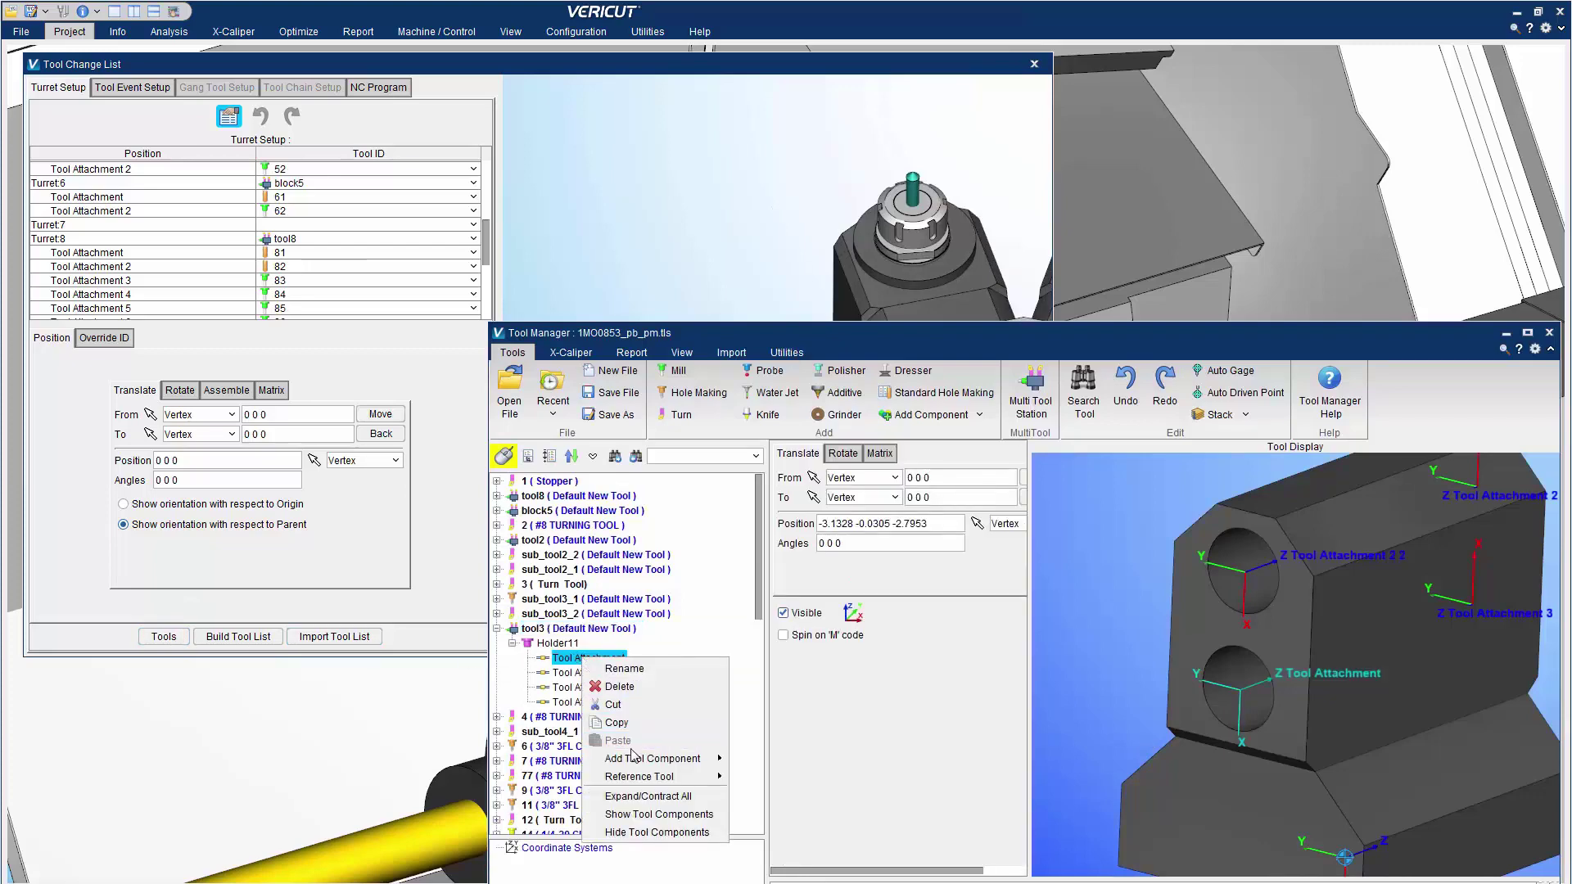
mouse_move(646, 776)
click(787, 514)
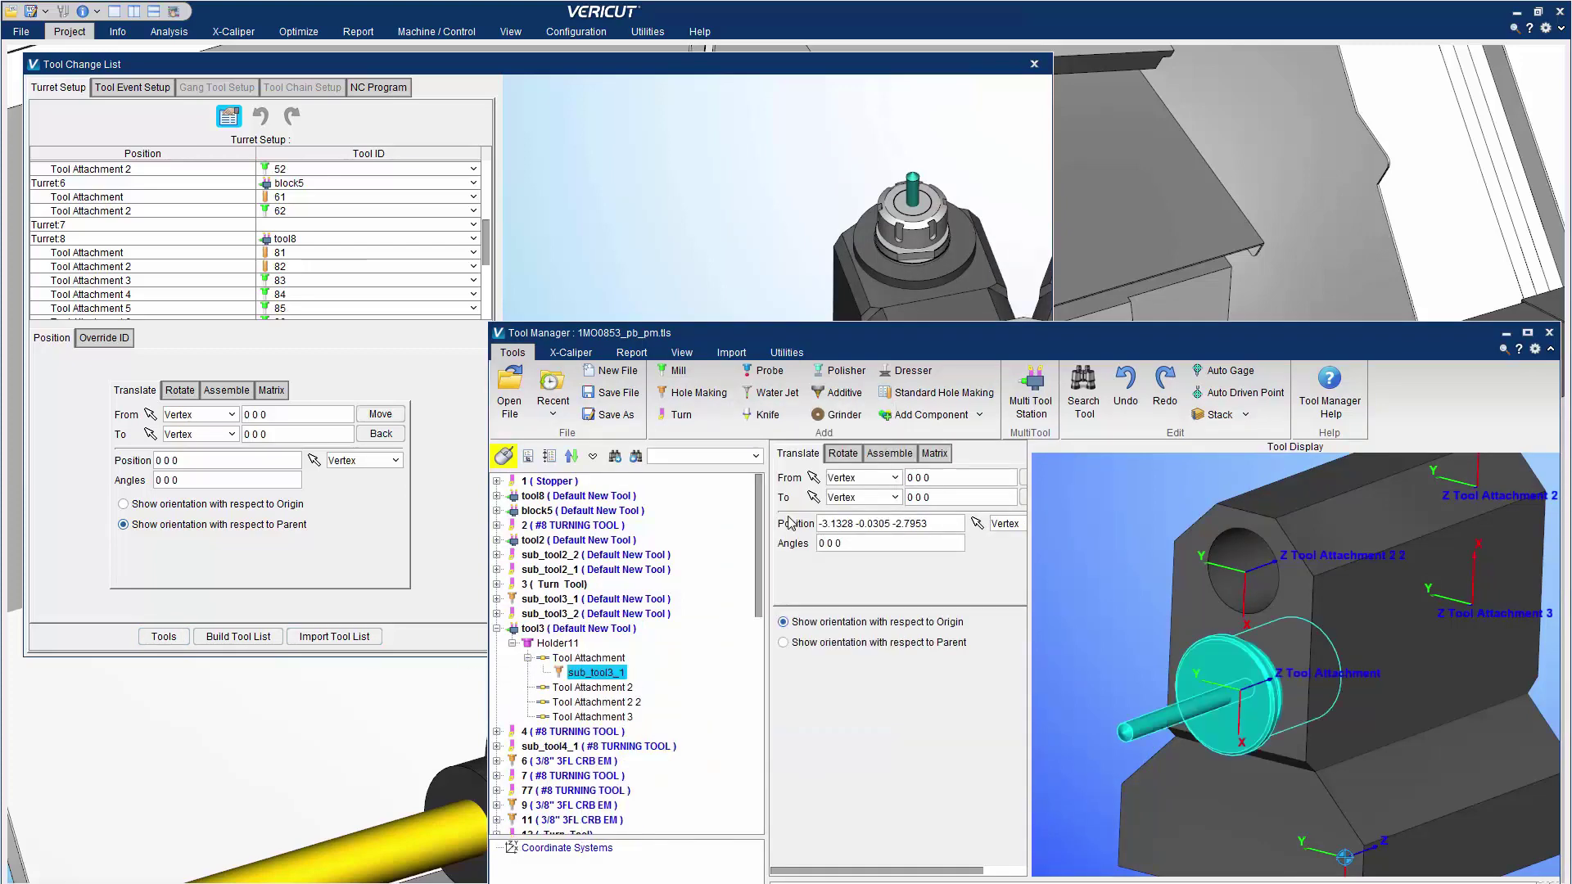
click(534, 631)
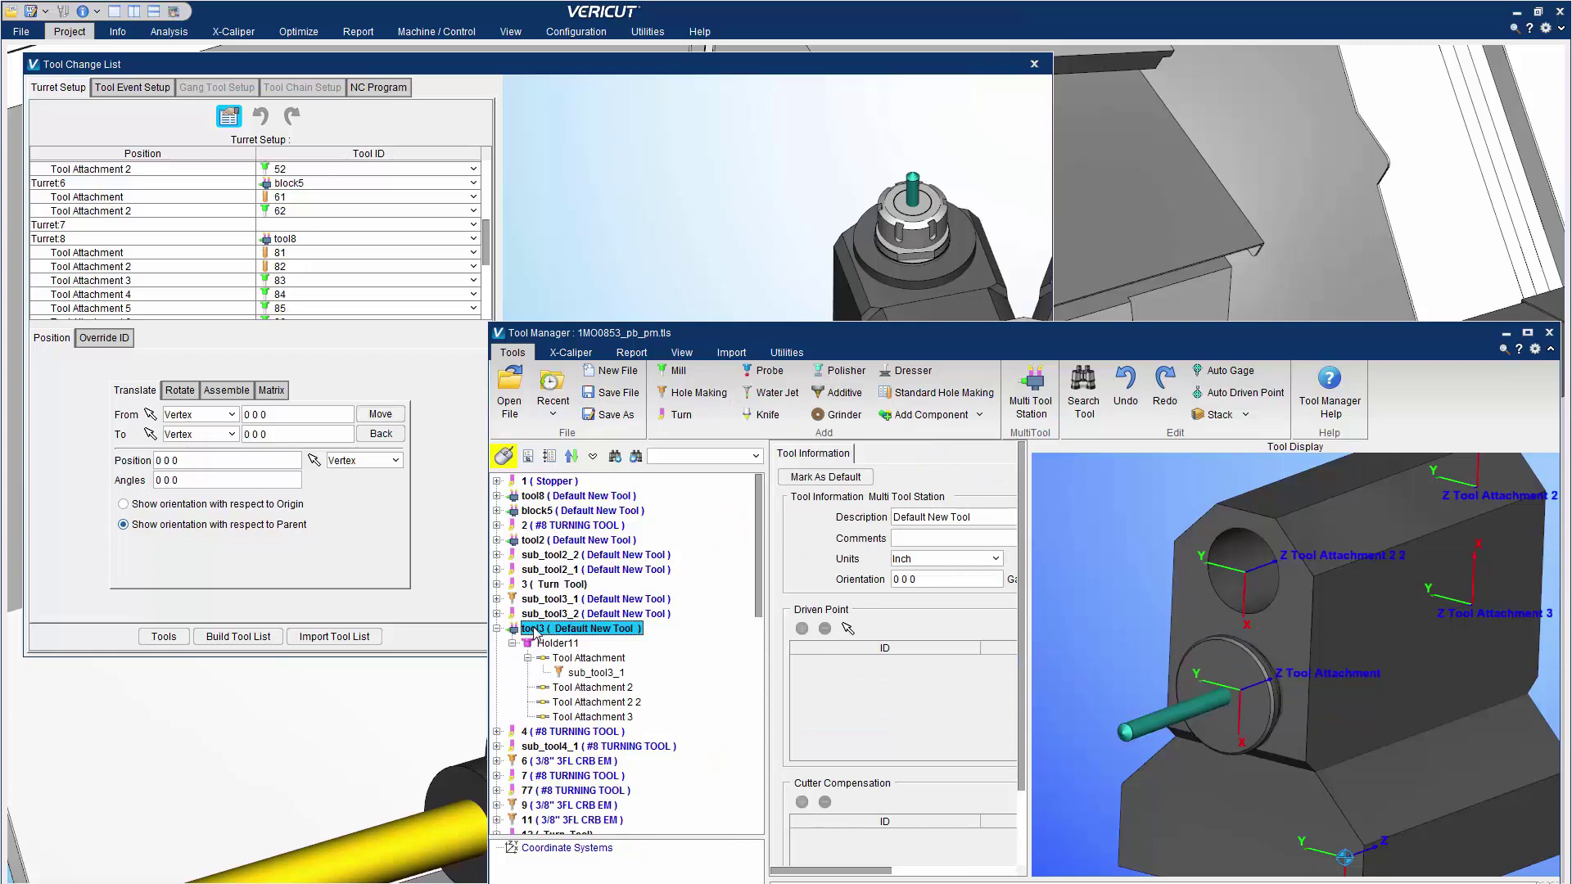
click(286, 234)
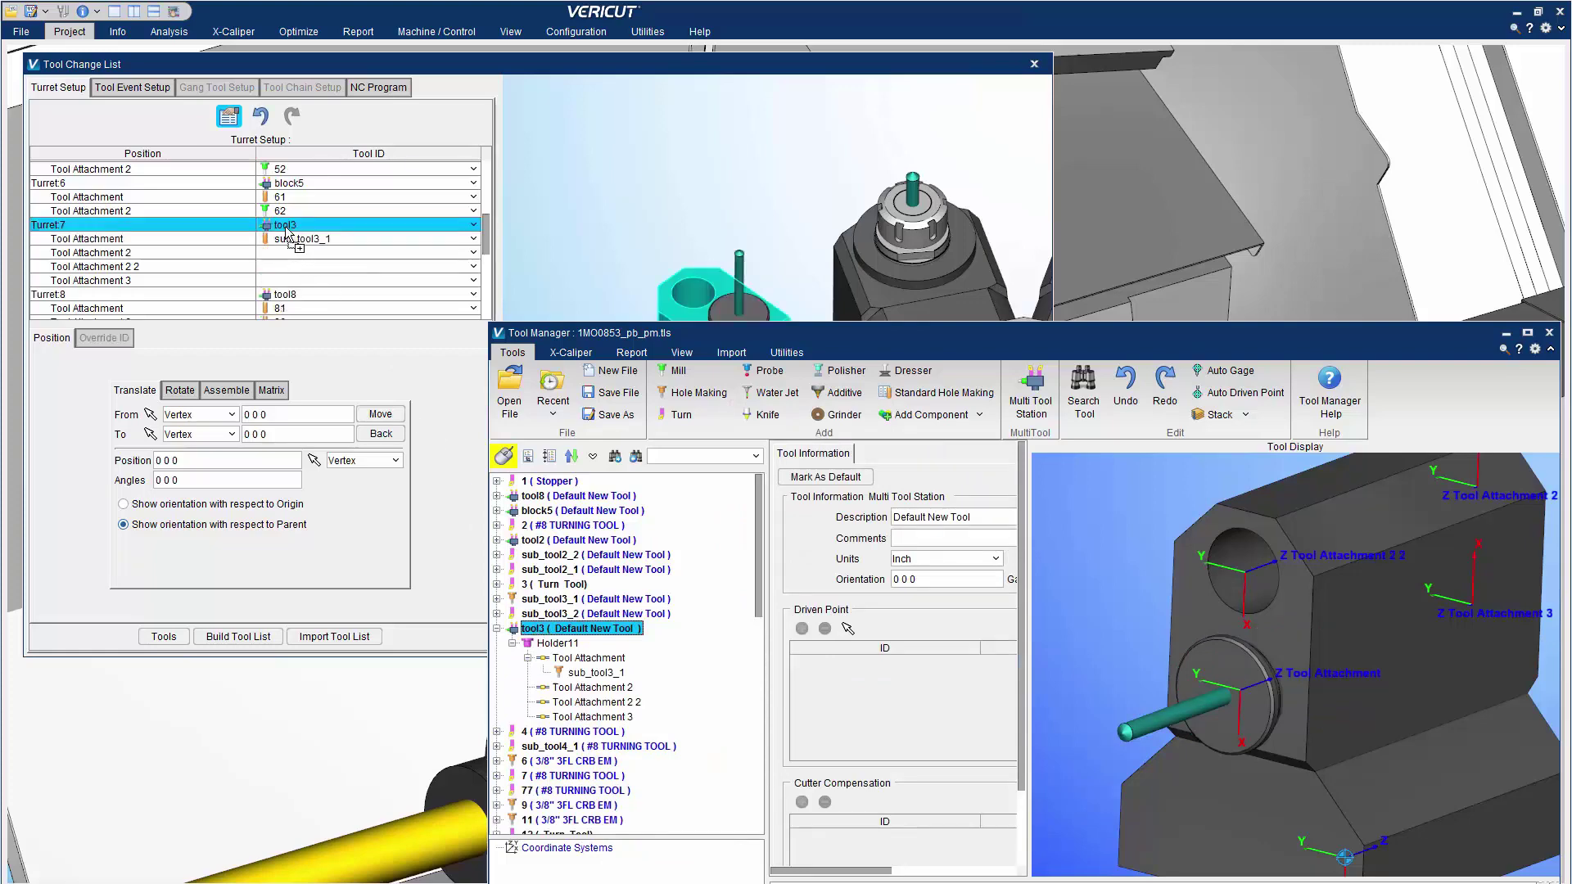
Review the station's rotation, assembly constraint and transformation matrix settings
click(1506, 334)
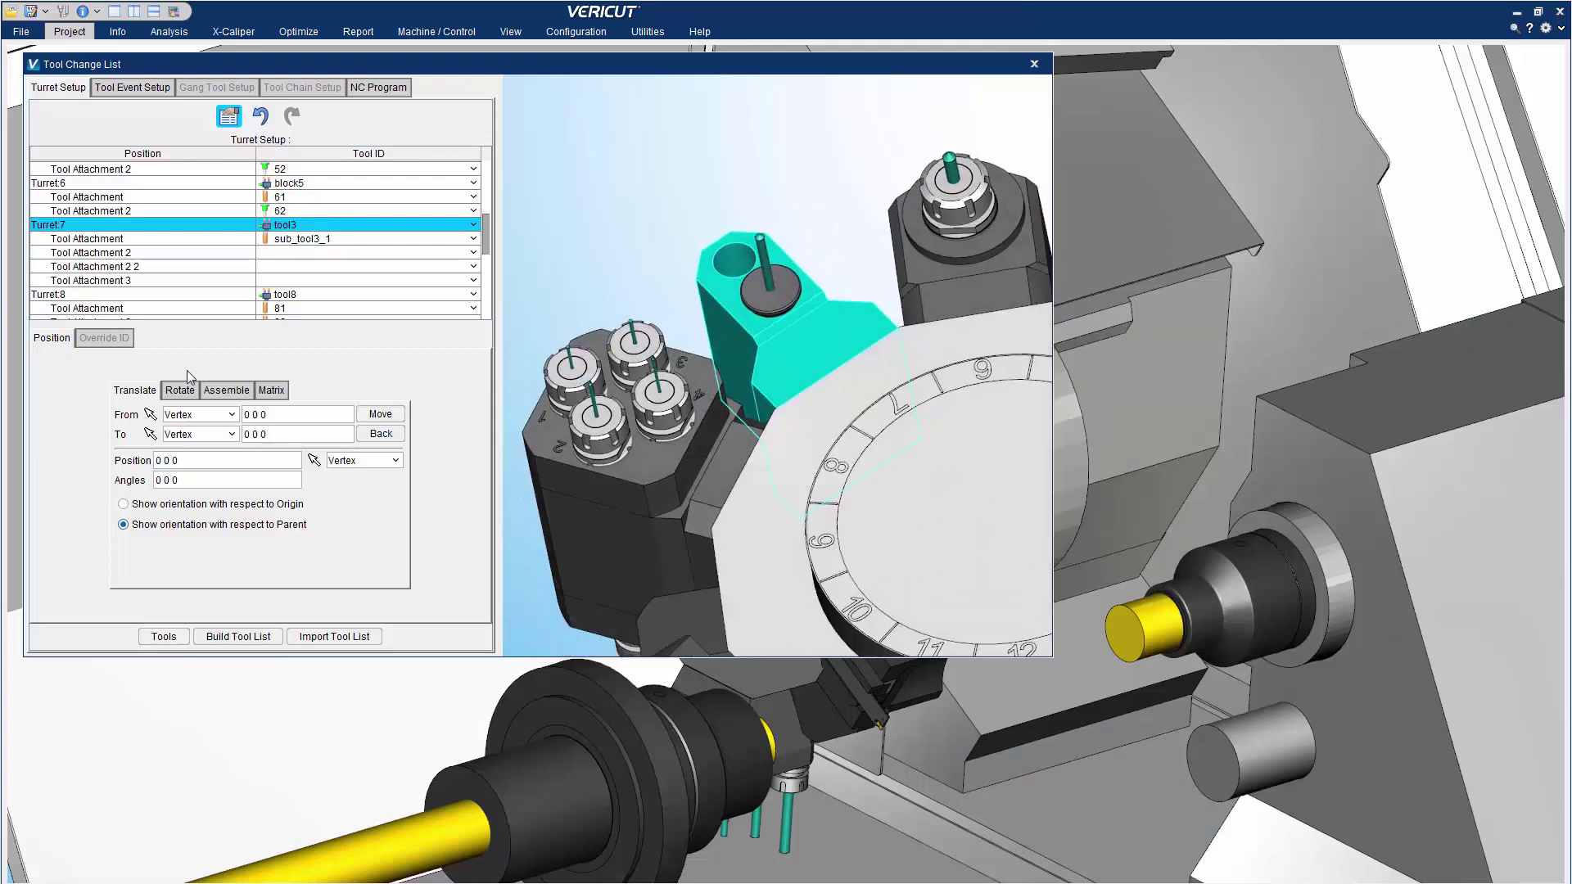
click(180, 391)
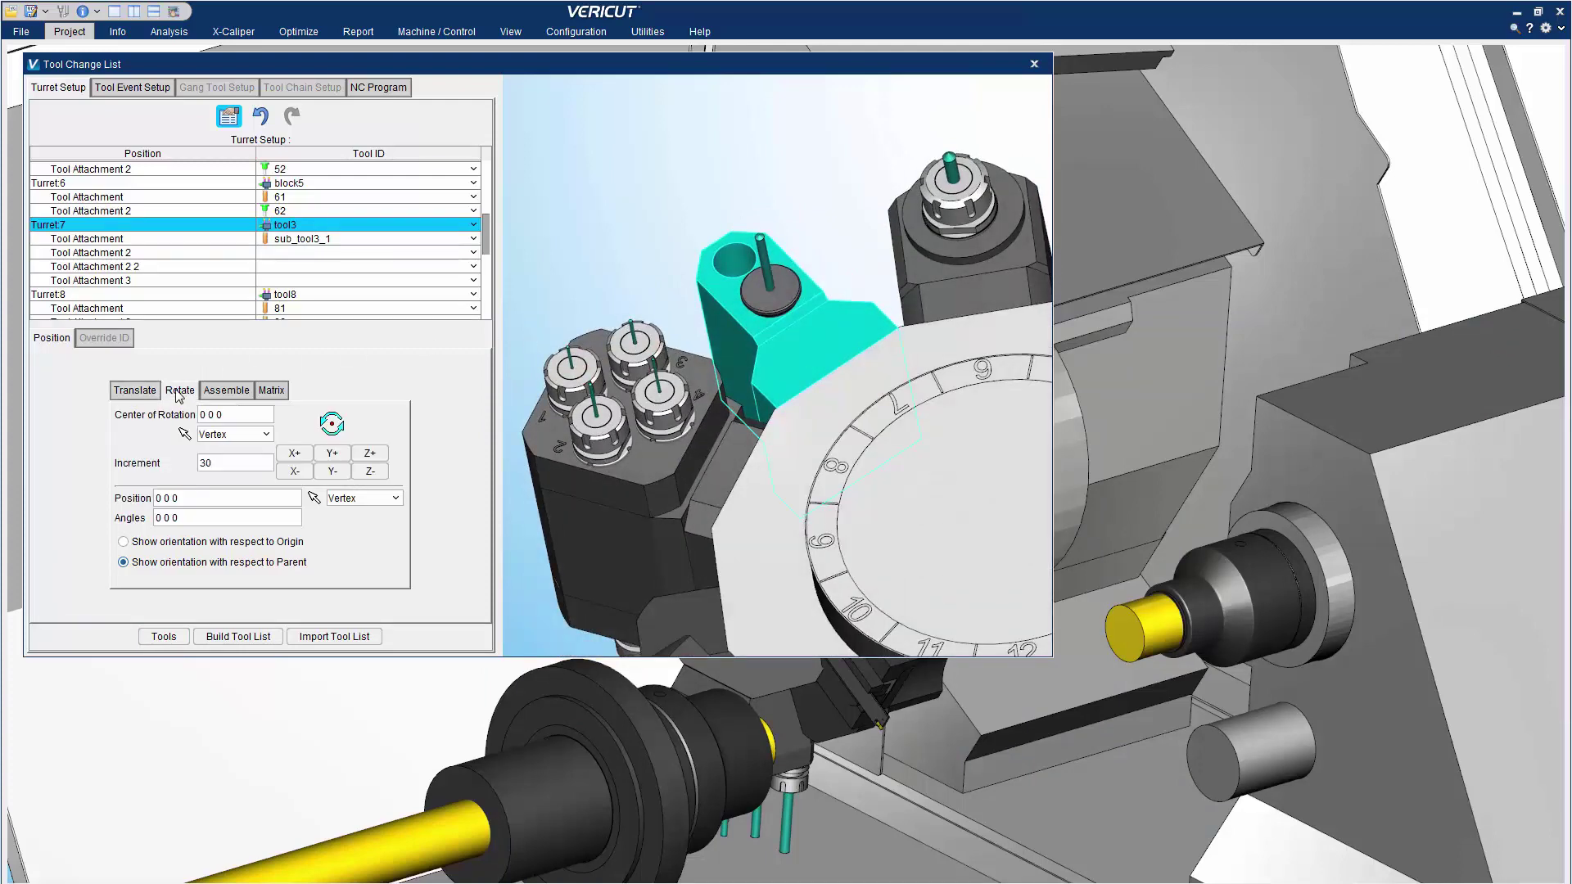
click(227, 392)
click(270, 391)
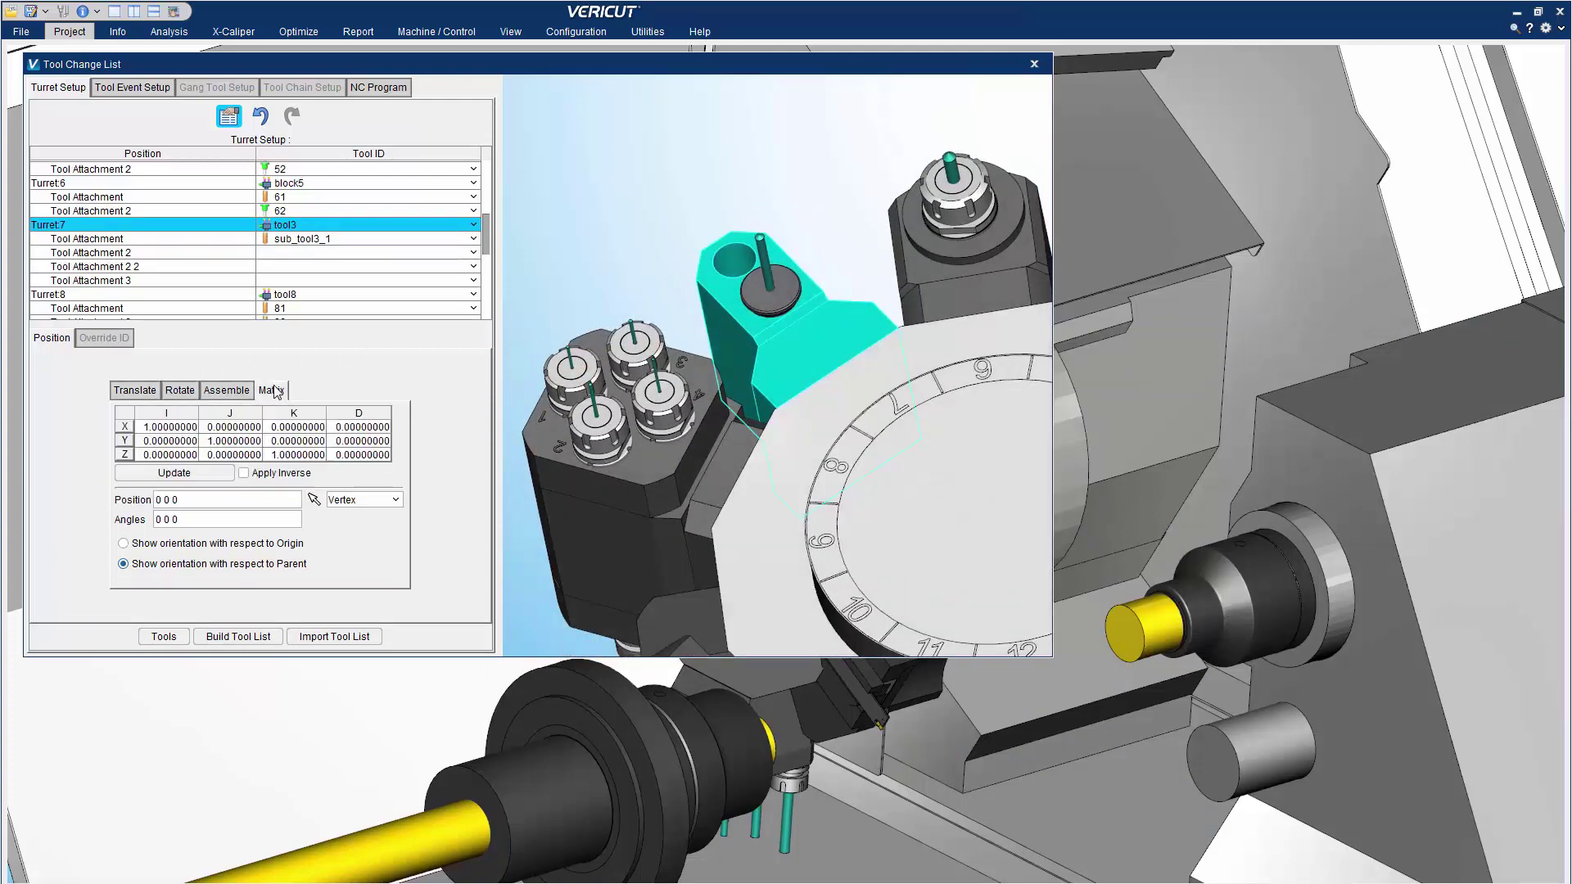
Close the Tool Change List and zoom out to show the whole Mori Seiki MT2000SZ lathe
click(1034, 65)
scroll(529, 416, up, 8)
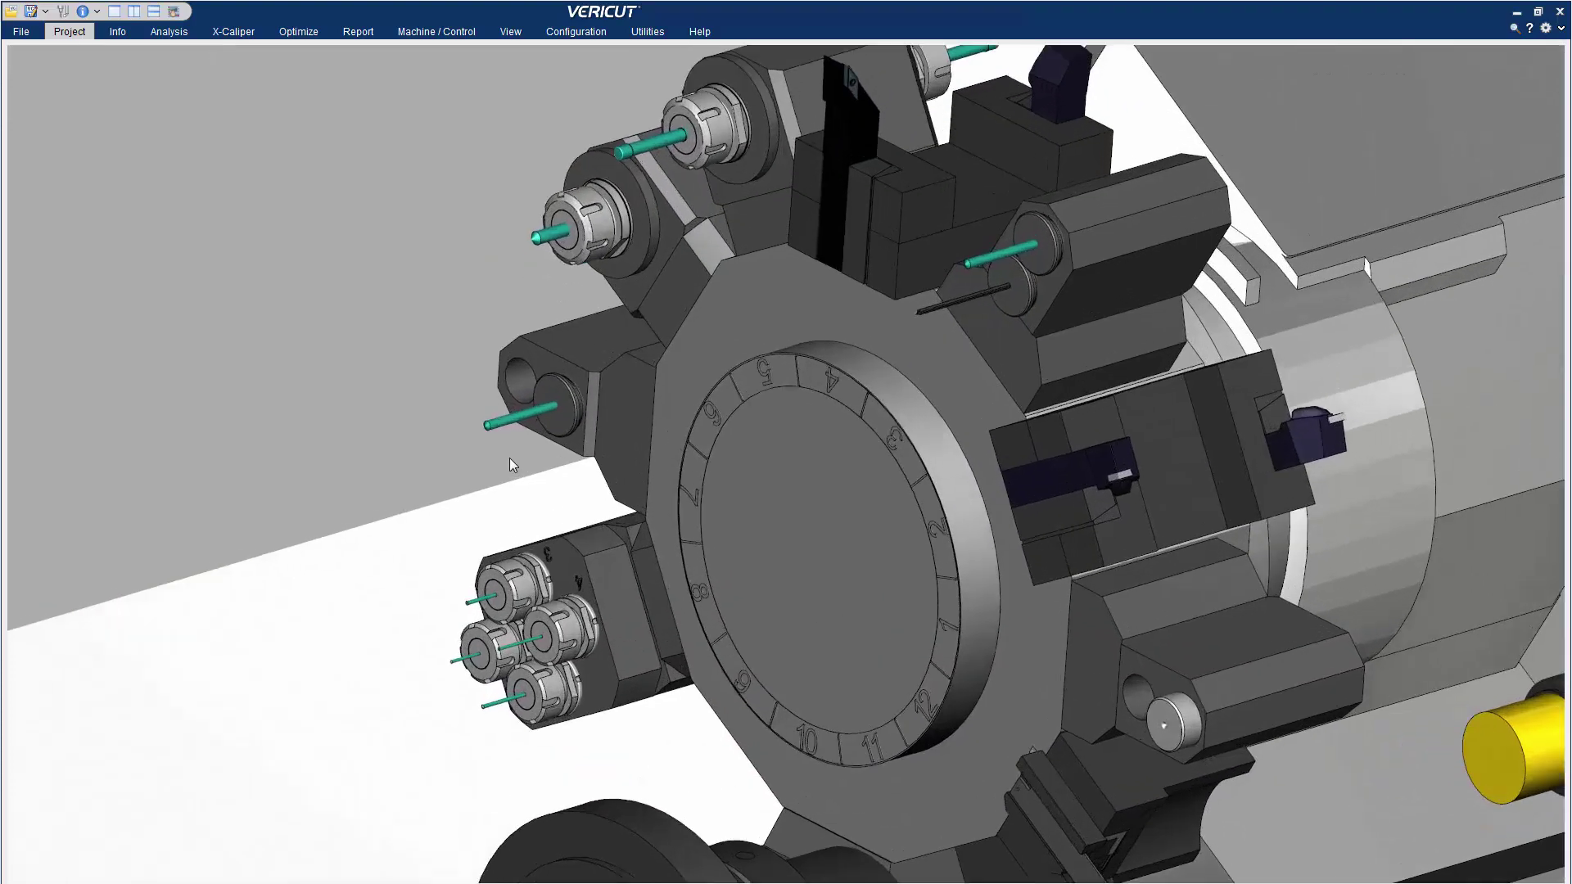
scroll(557, 425, down, 5)
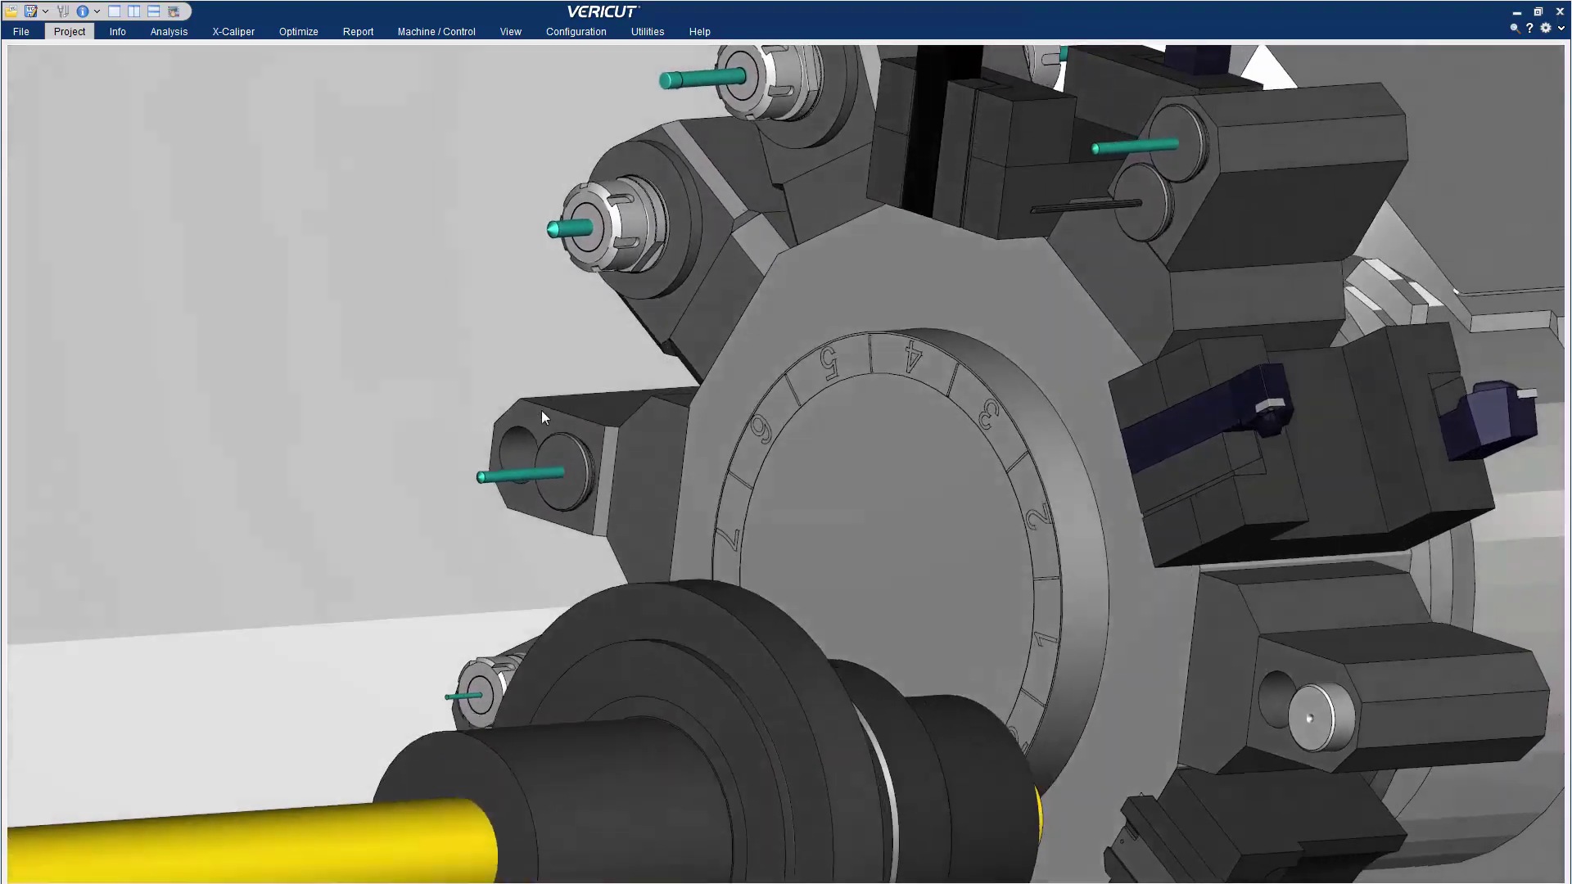
scroll(532, 422, up, 5)
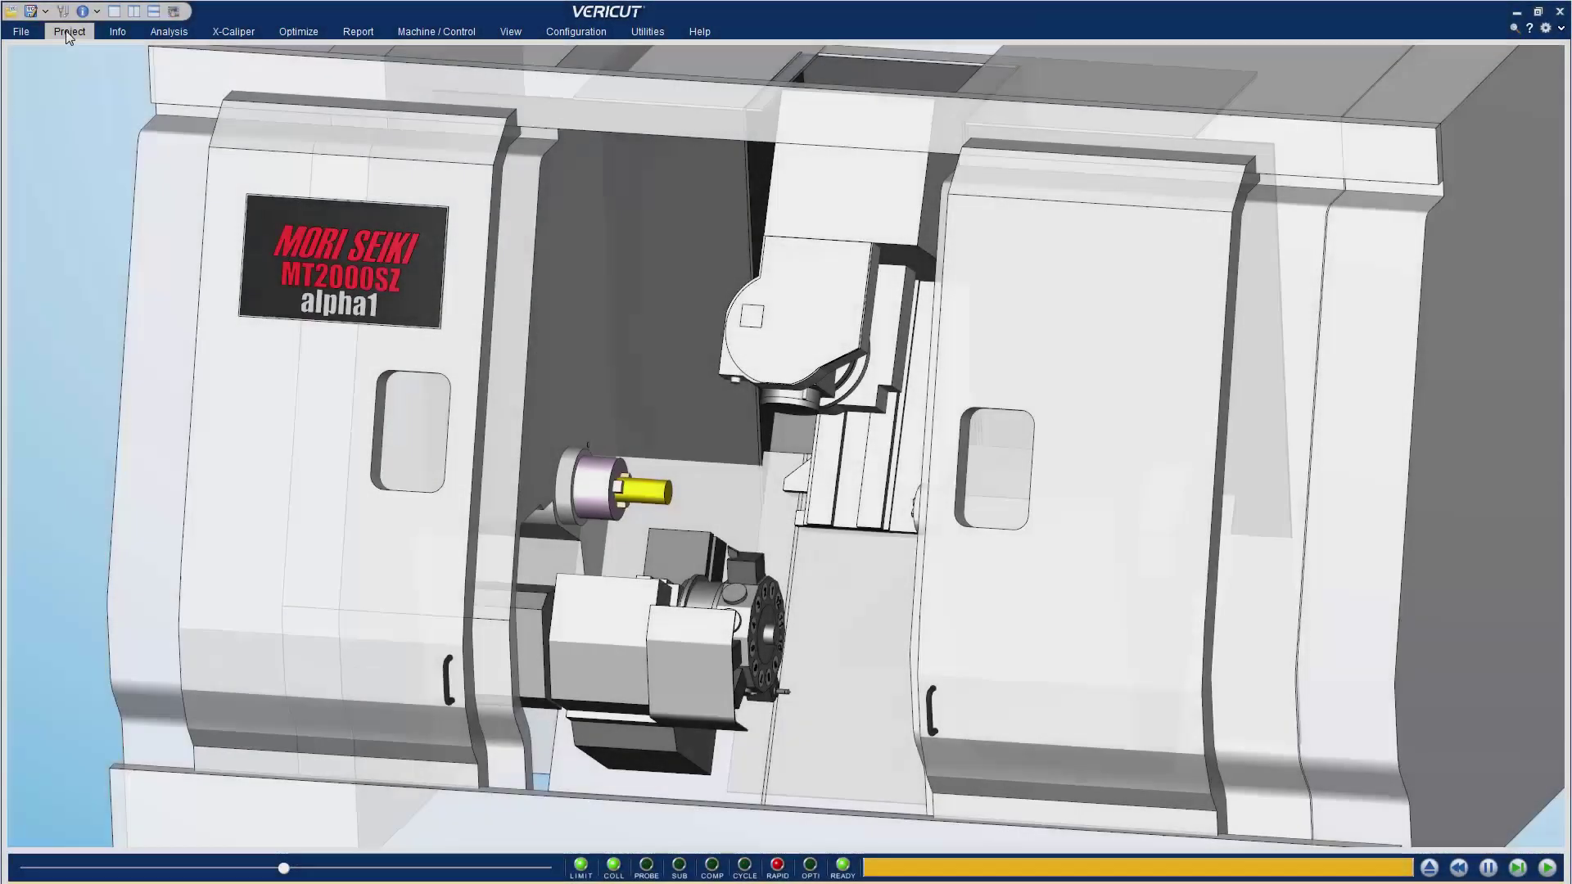
In Tool Event Setup, add tool event 5 assigned to tool ID 1120
click(69, 33)
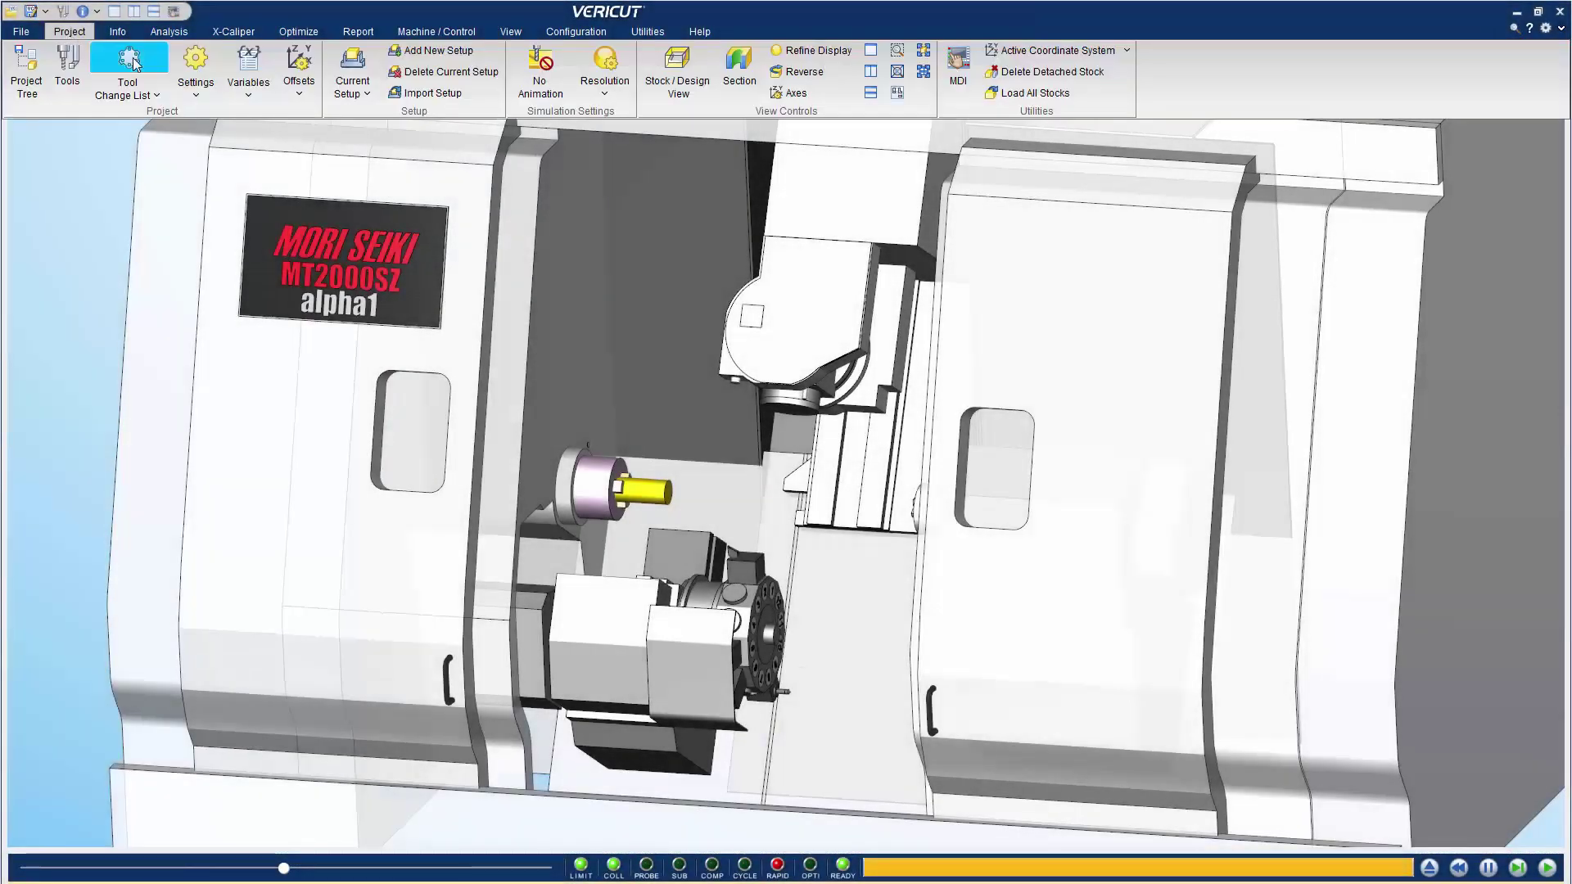
click(131, 57)
click(123, 200)
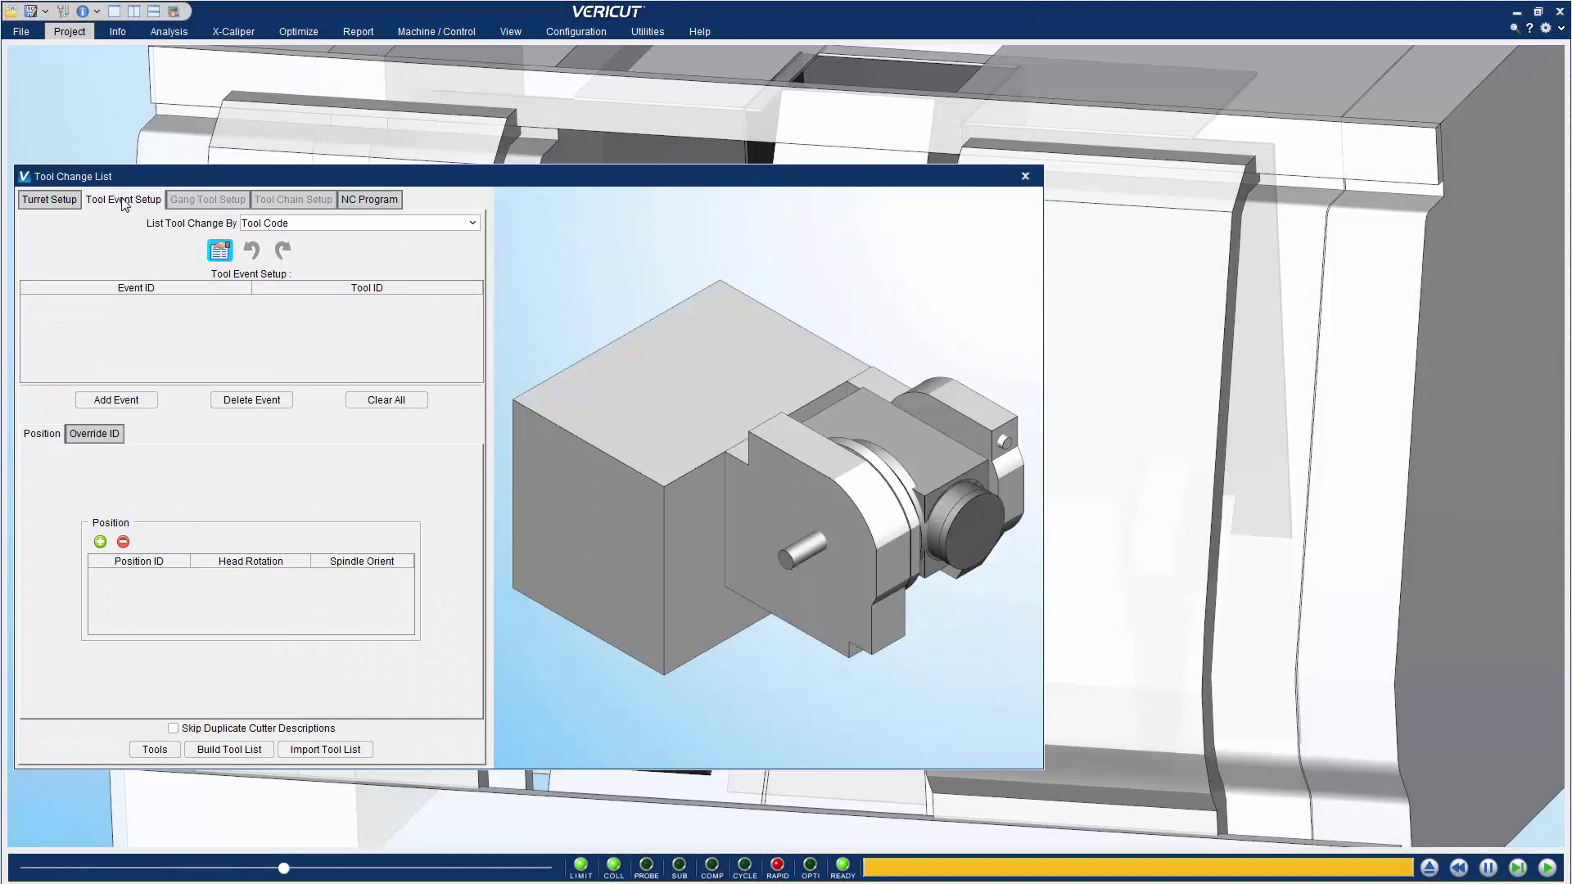
drag(606, 507, 668, 528)
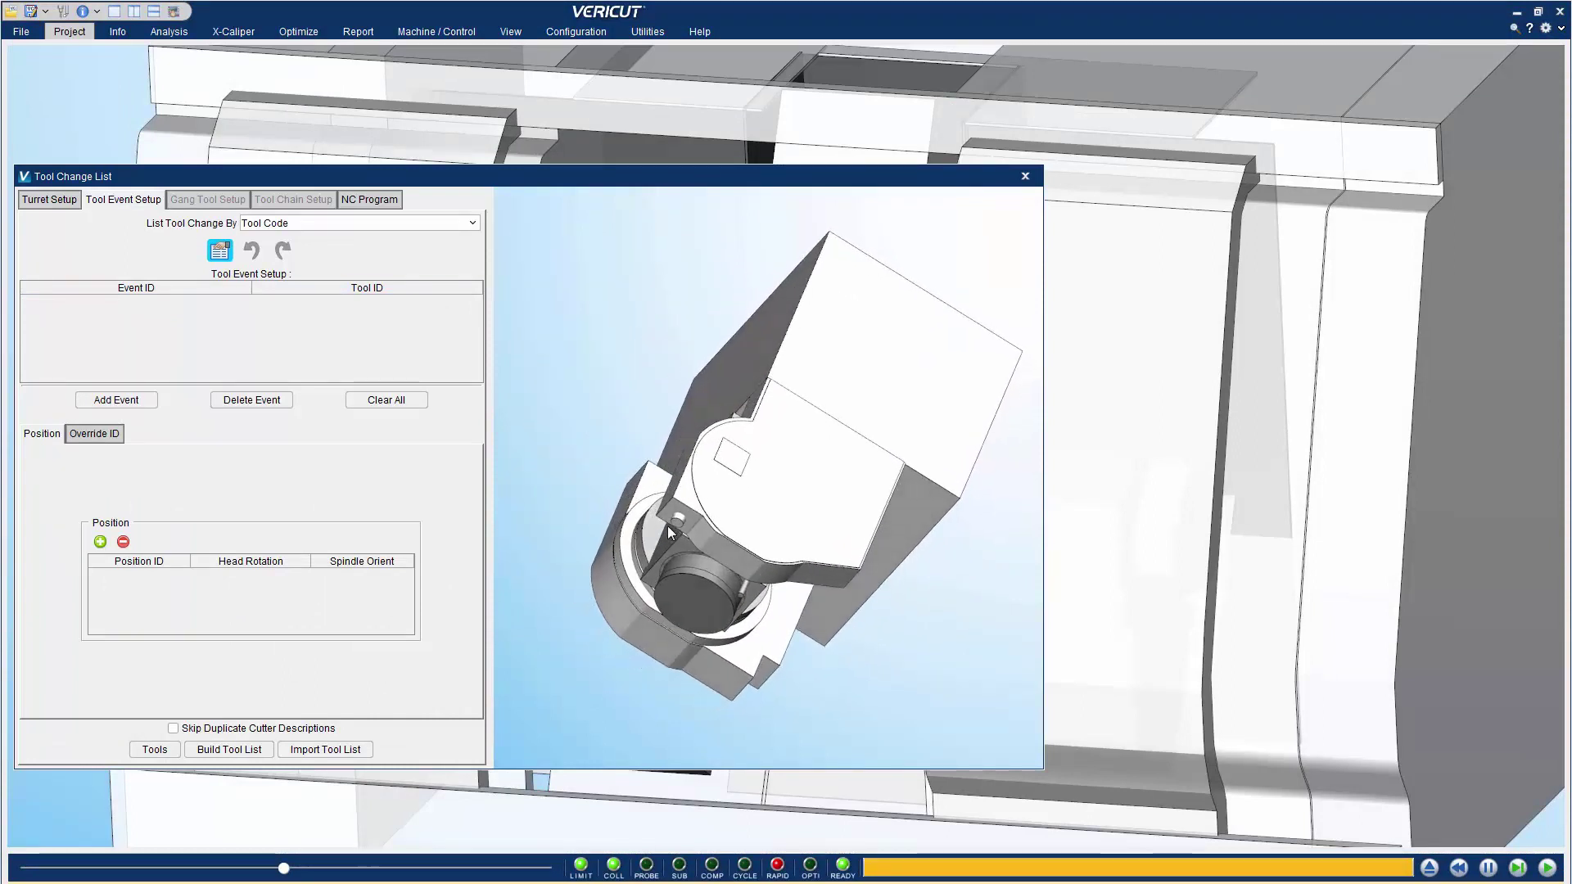
click(135, 405)
click(141, 303)
click(474, 302)
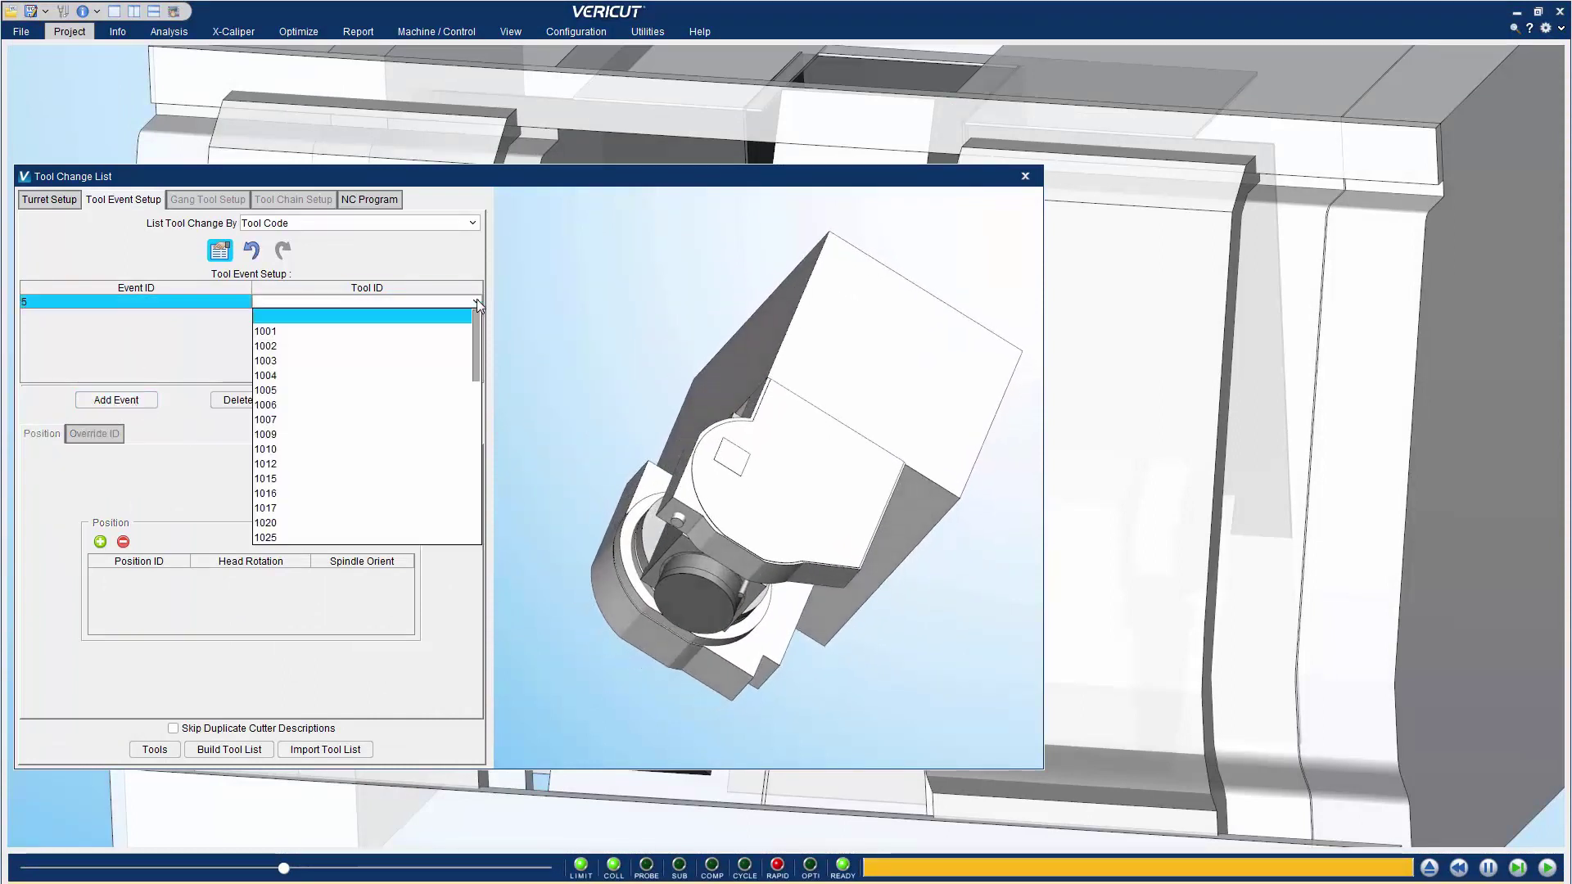
drag(476, 335, 478, 430)
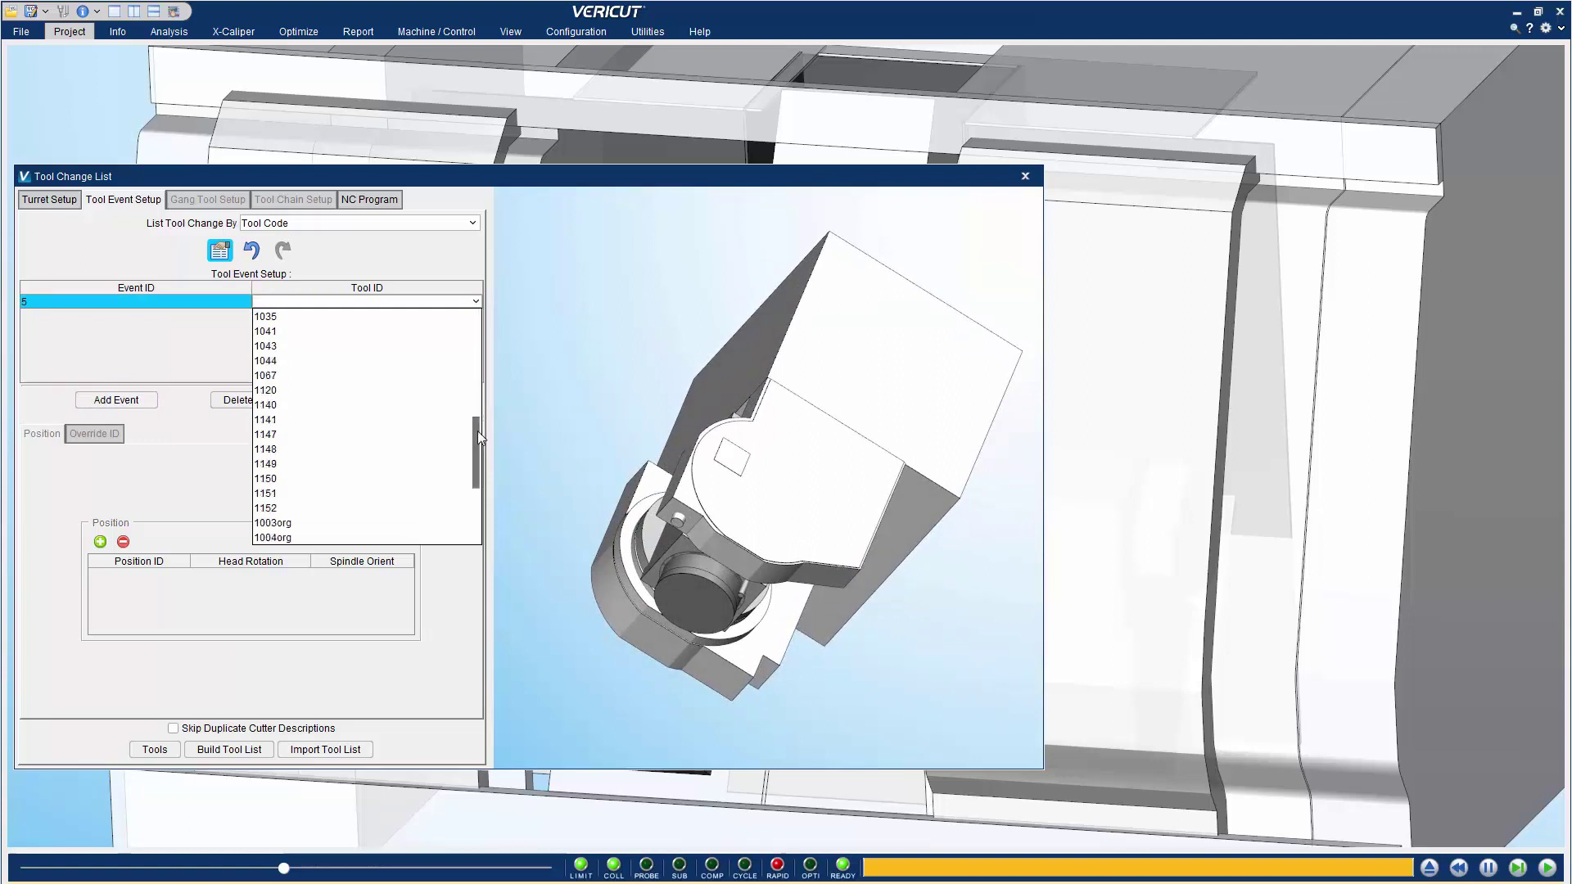
click(327, 393)
scroll(676, 656, up, 5)
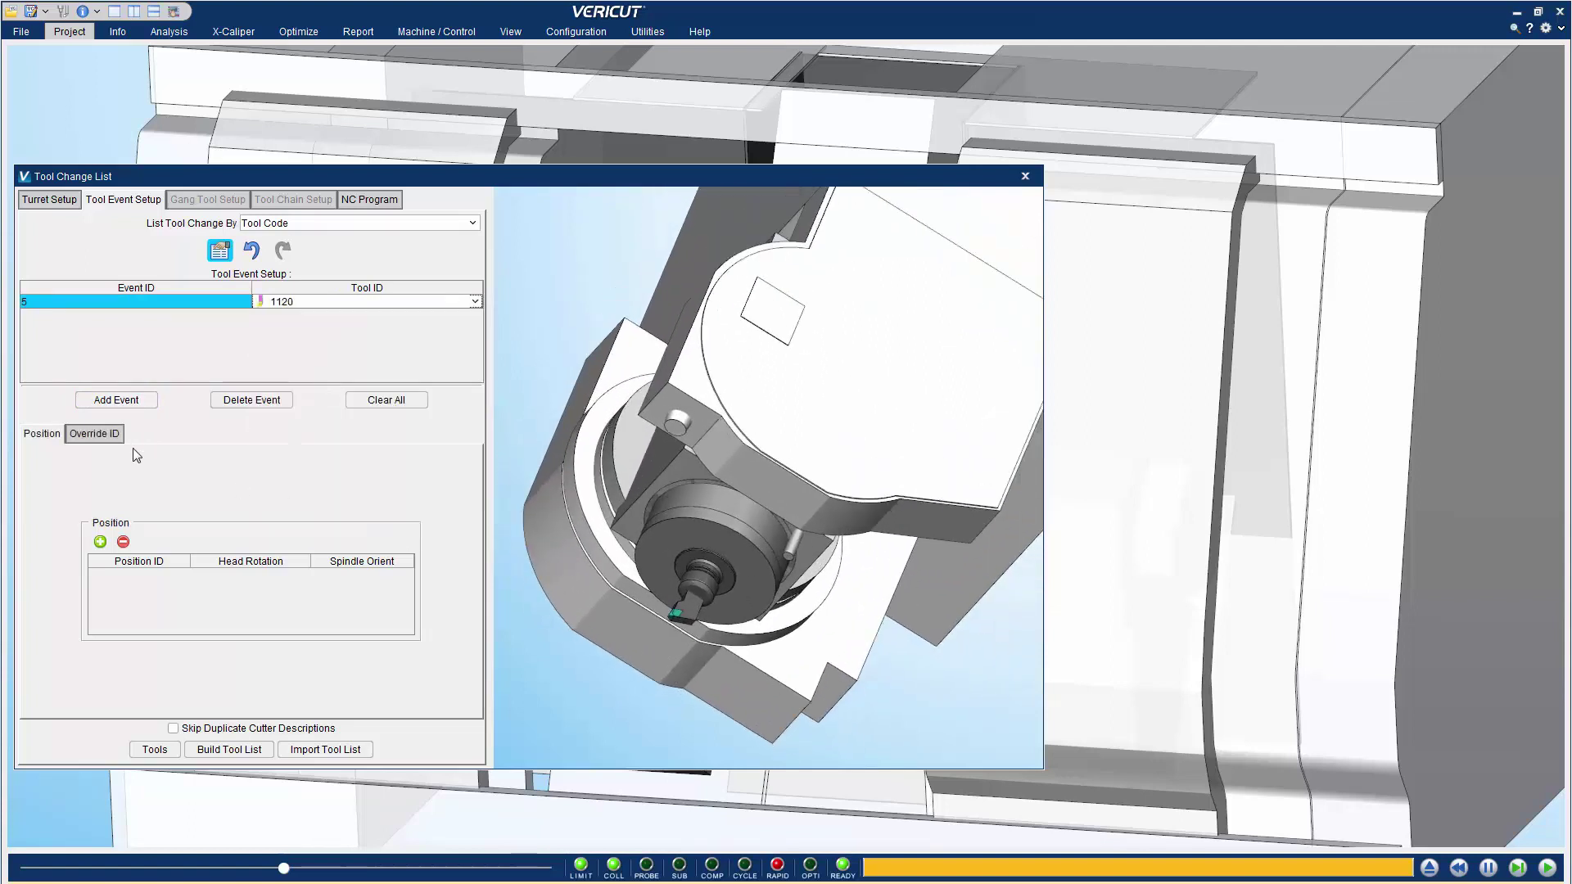
Add a head position to event 5 with Head Rotation 90 and Spindle Orient 180
click(99, 541)
click(140, 574)
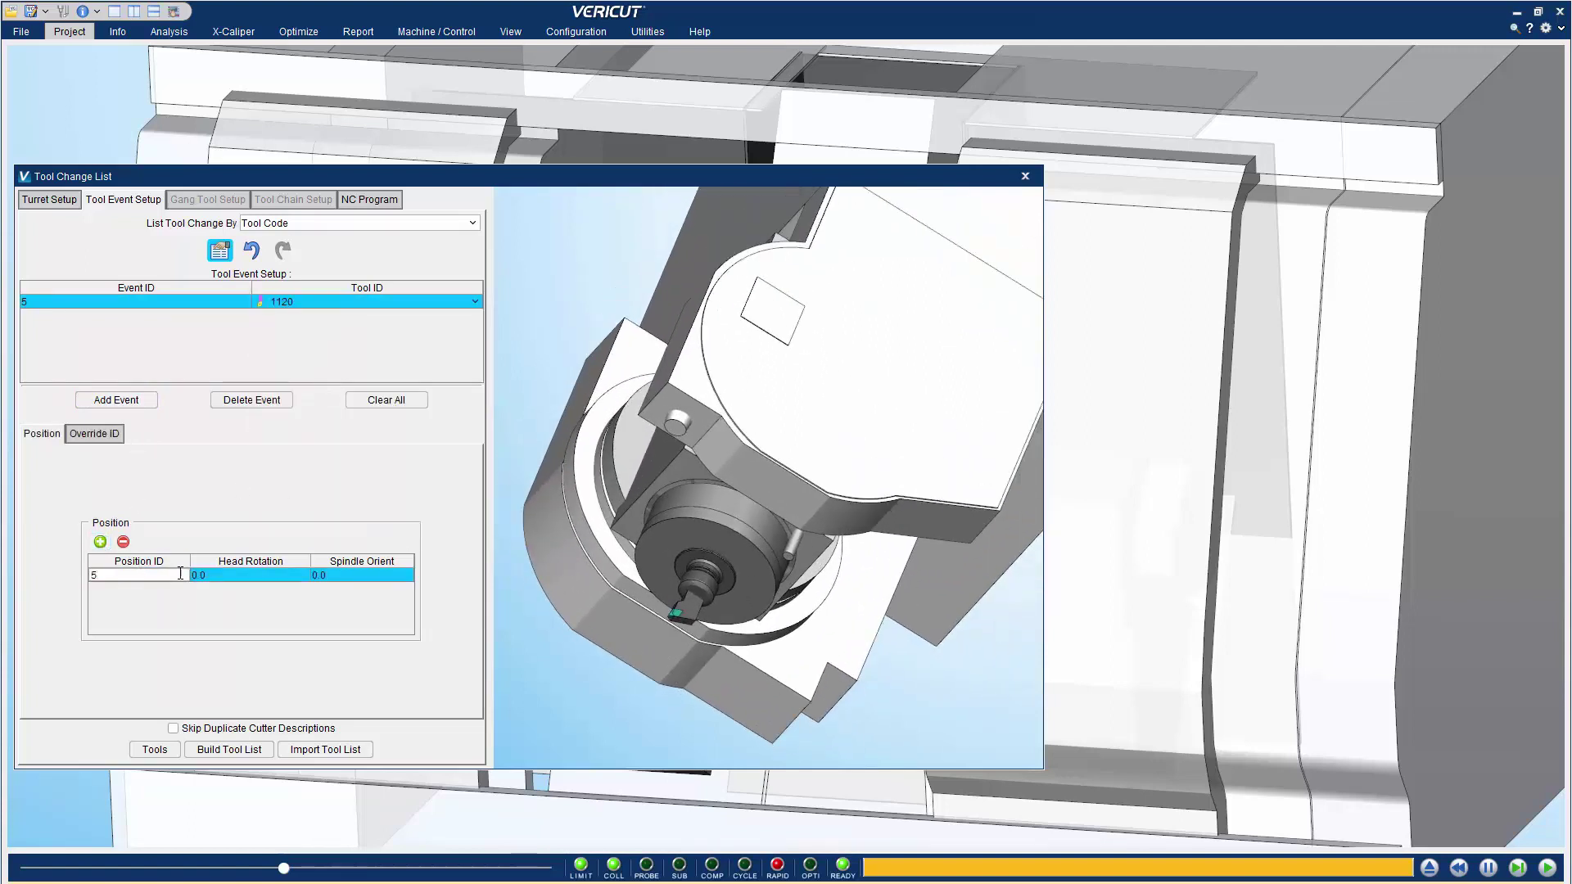
click(230, 575)
text(90)
key(Return)
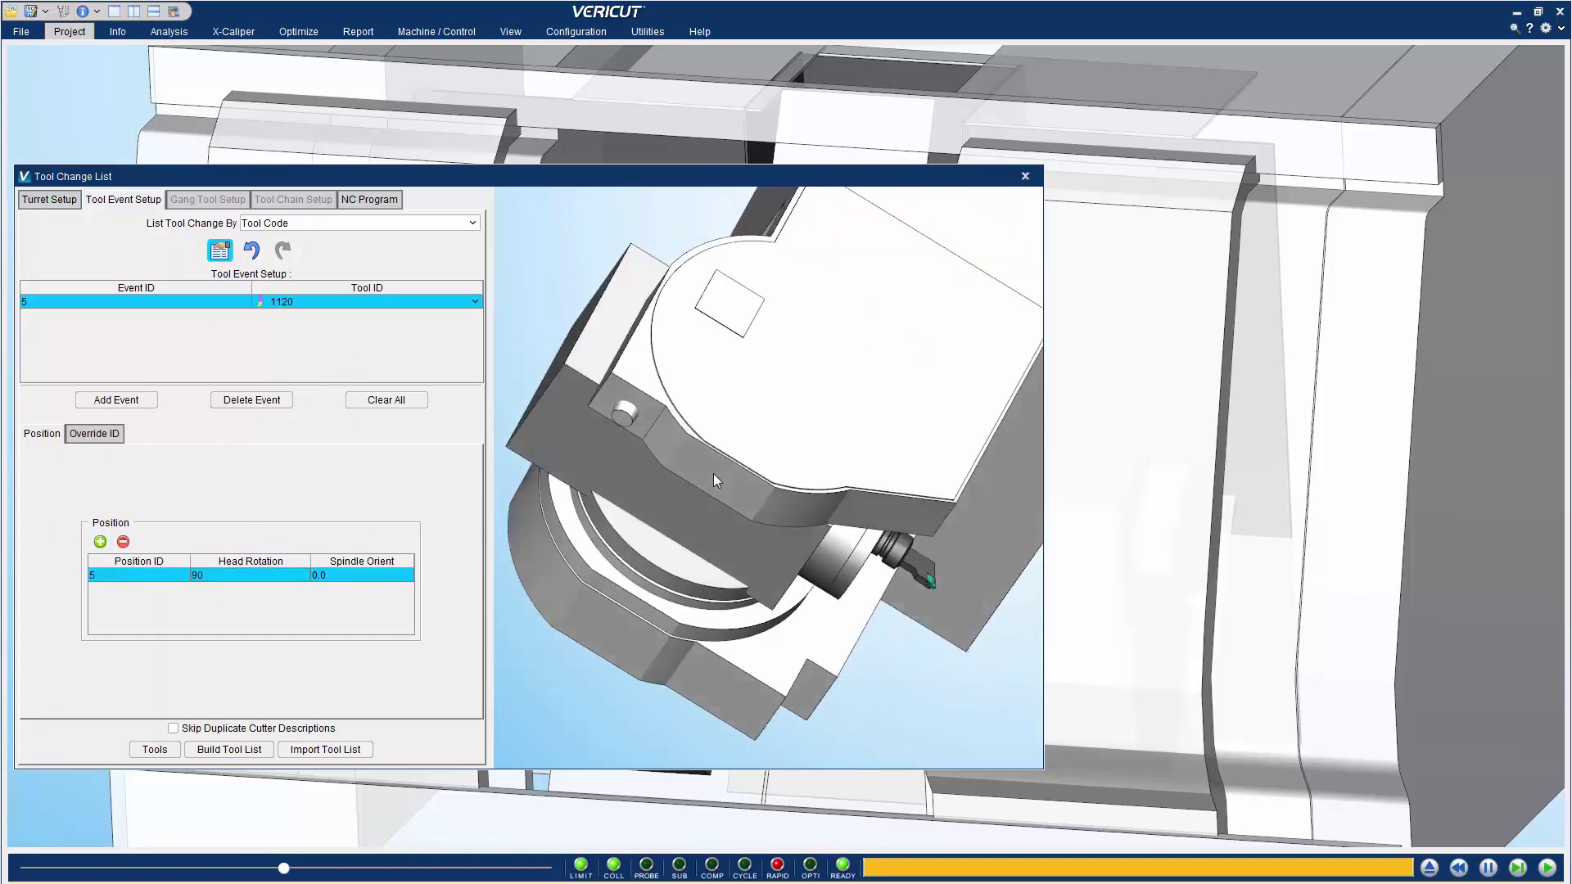
click(364, 576)
text(180)
key(Return)
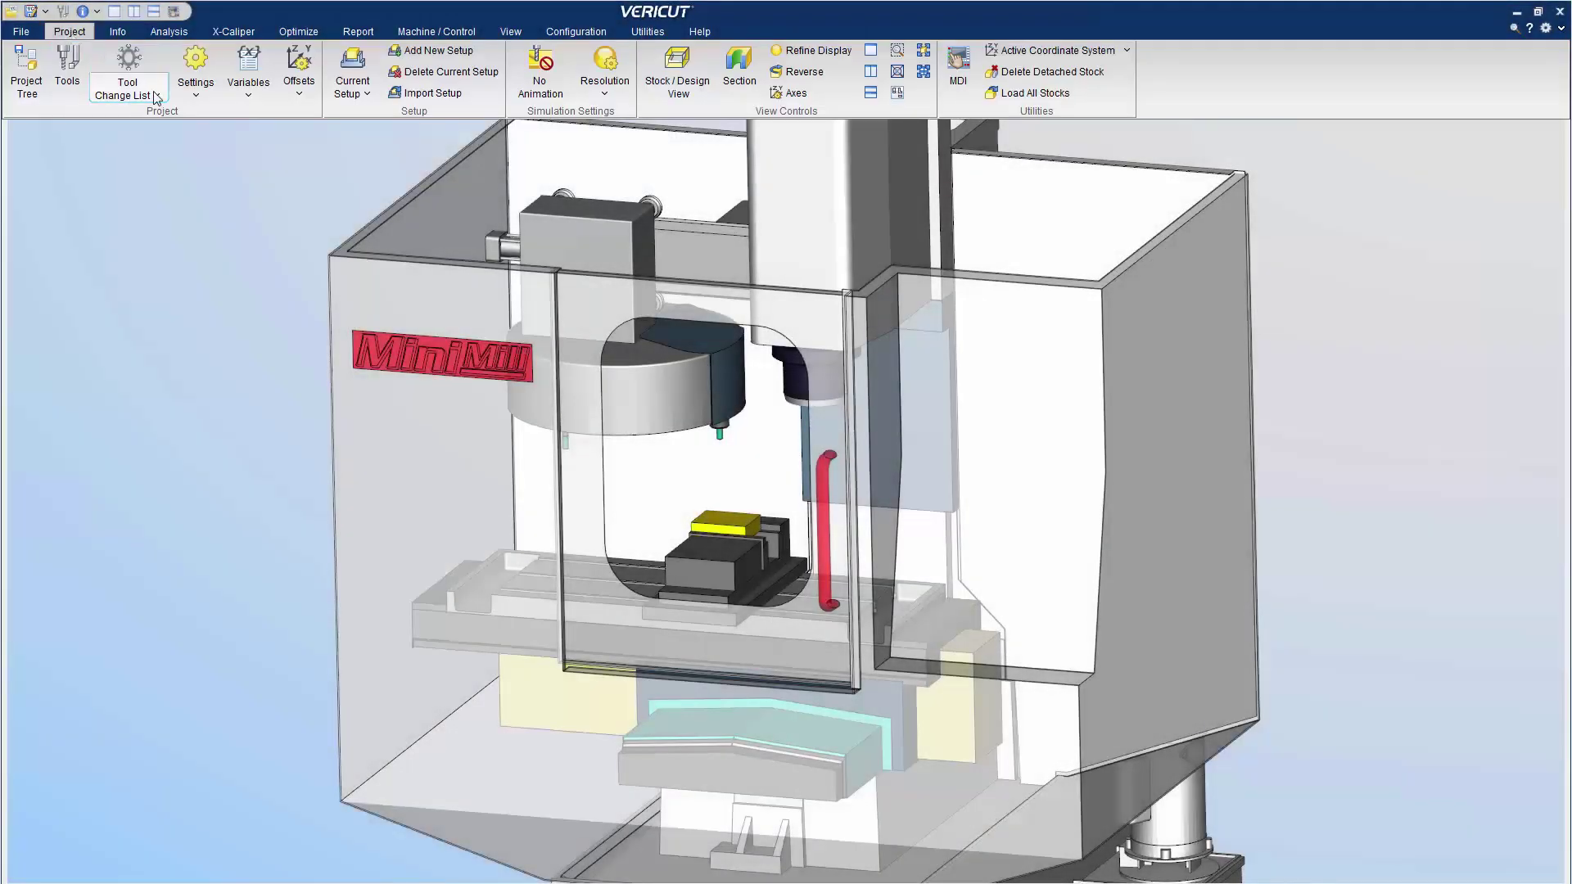
In Tool Chain Setup, assign tool 4 to Tool Chain 2 and tool 7 to Tool Chain 5
click(158, 96)
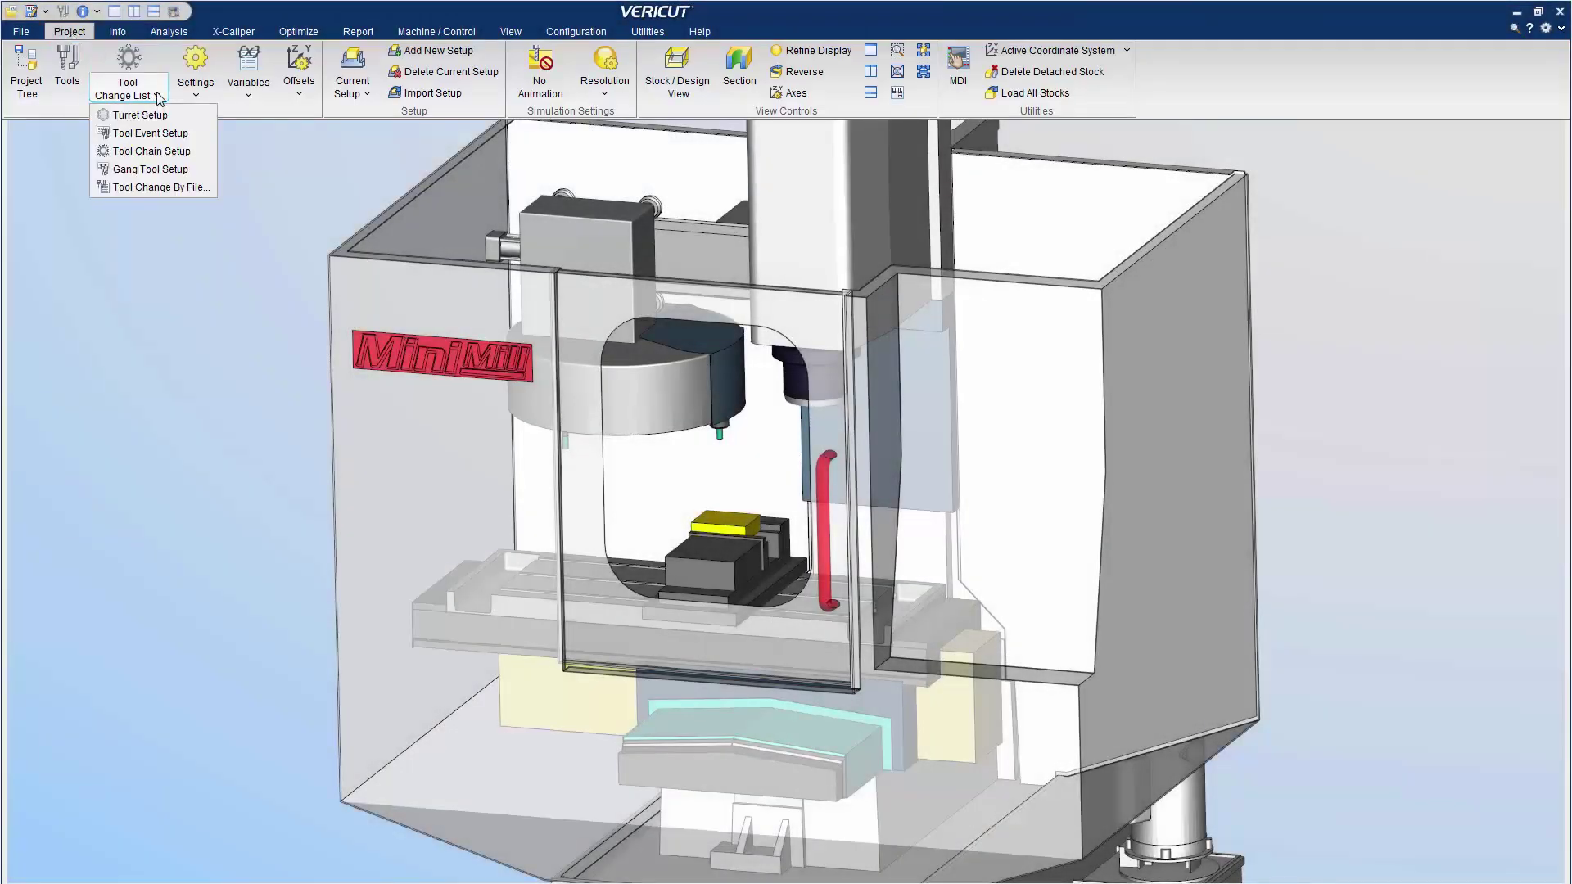
click(151, 150)
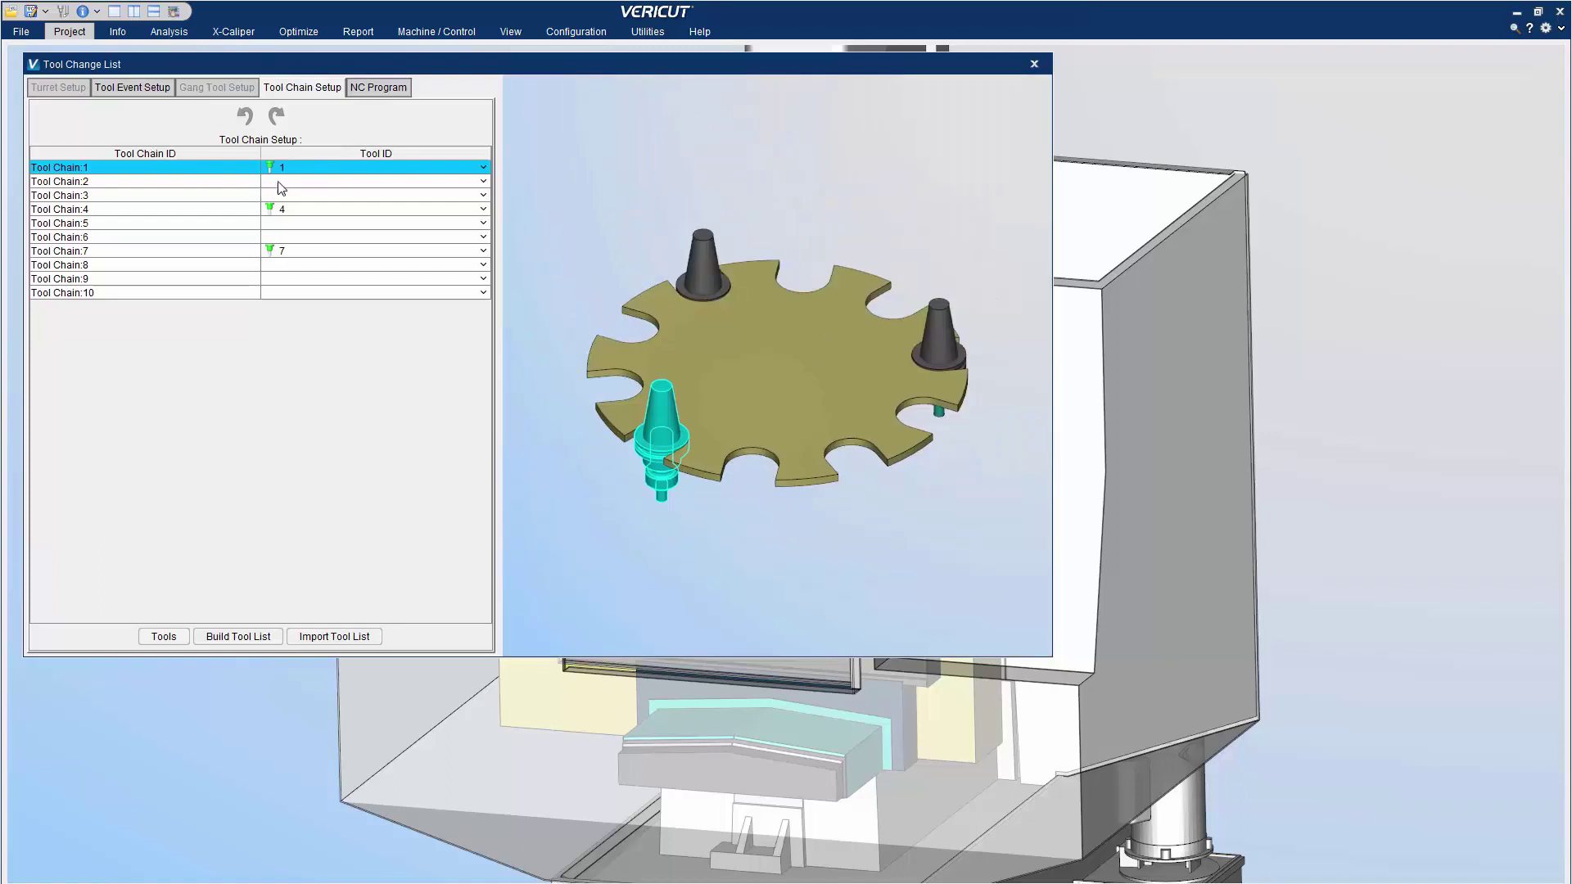
click(279, 181)
click(274, 225)
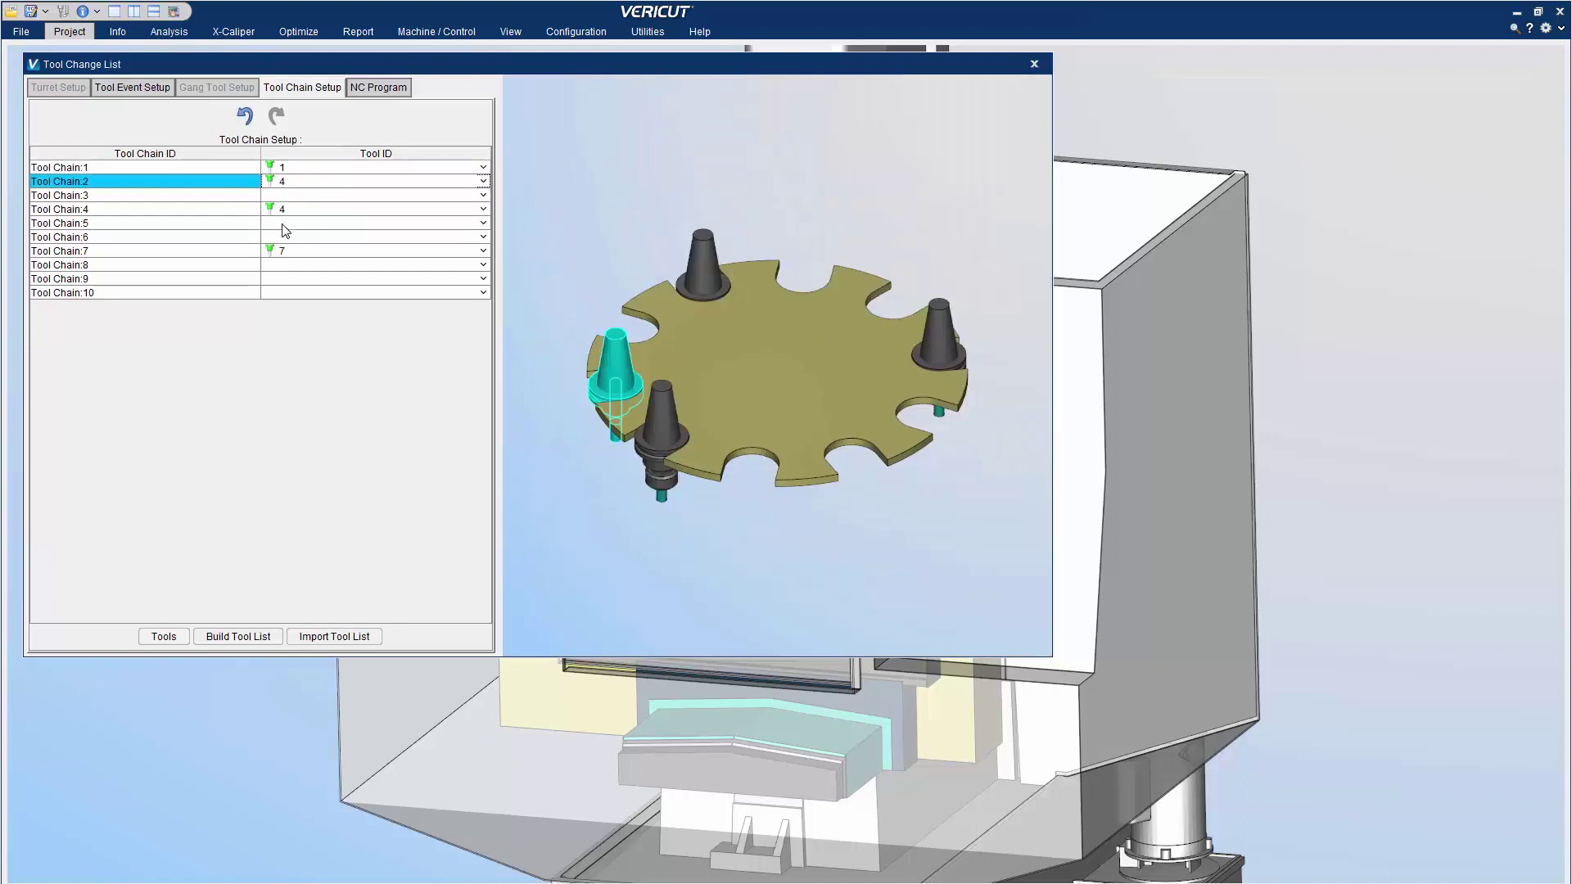
click(283, 225)
click(278, 287)
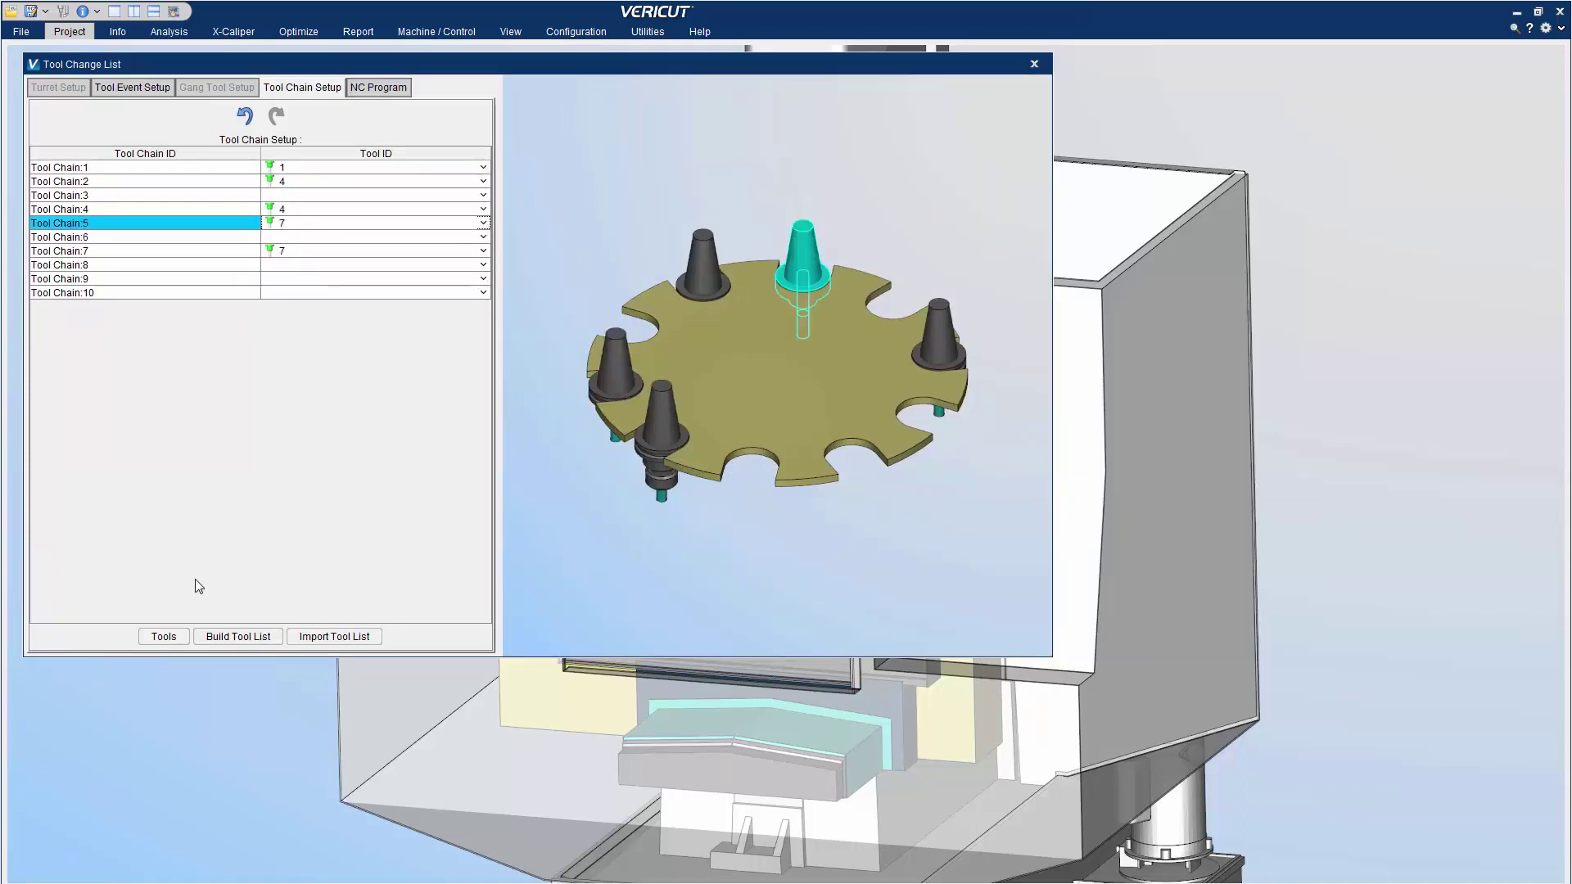
Drag tool 4 and tool 7 from Tool Manager onto Tool Chains 9 and 10
click(180, 642)
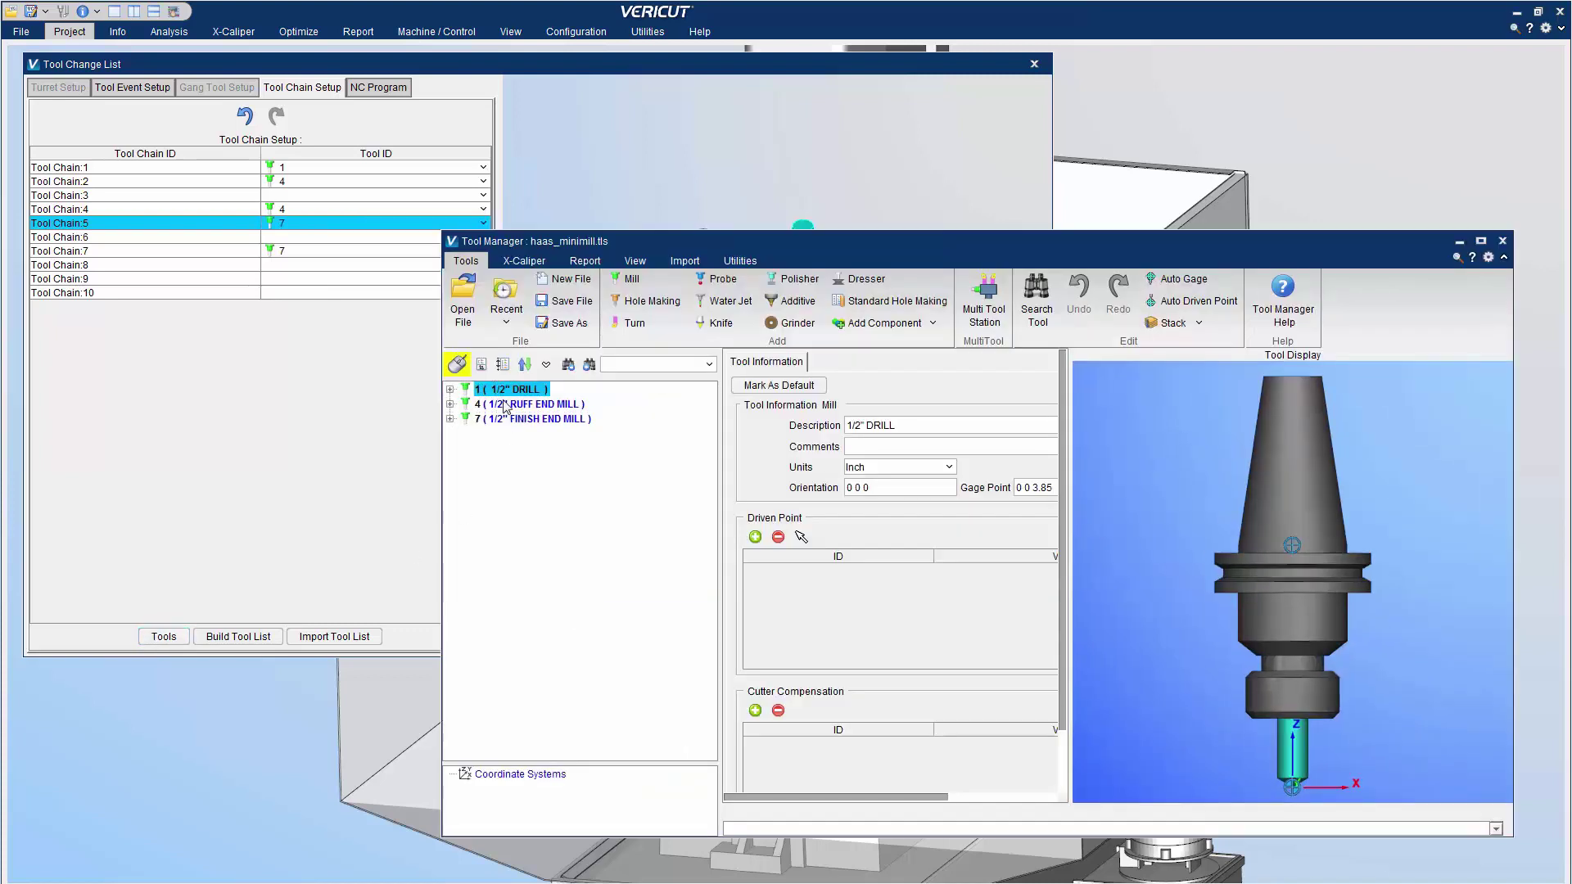
click(514, 405)
drag(294, 276, 297, 279)
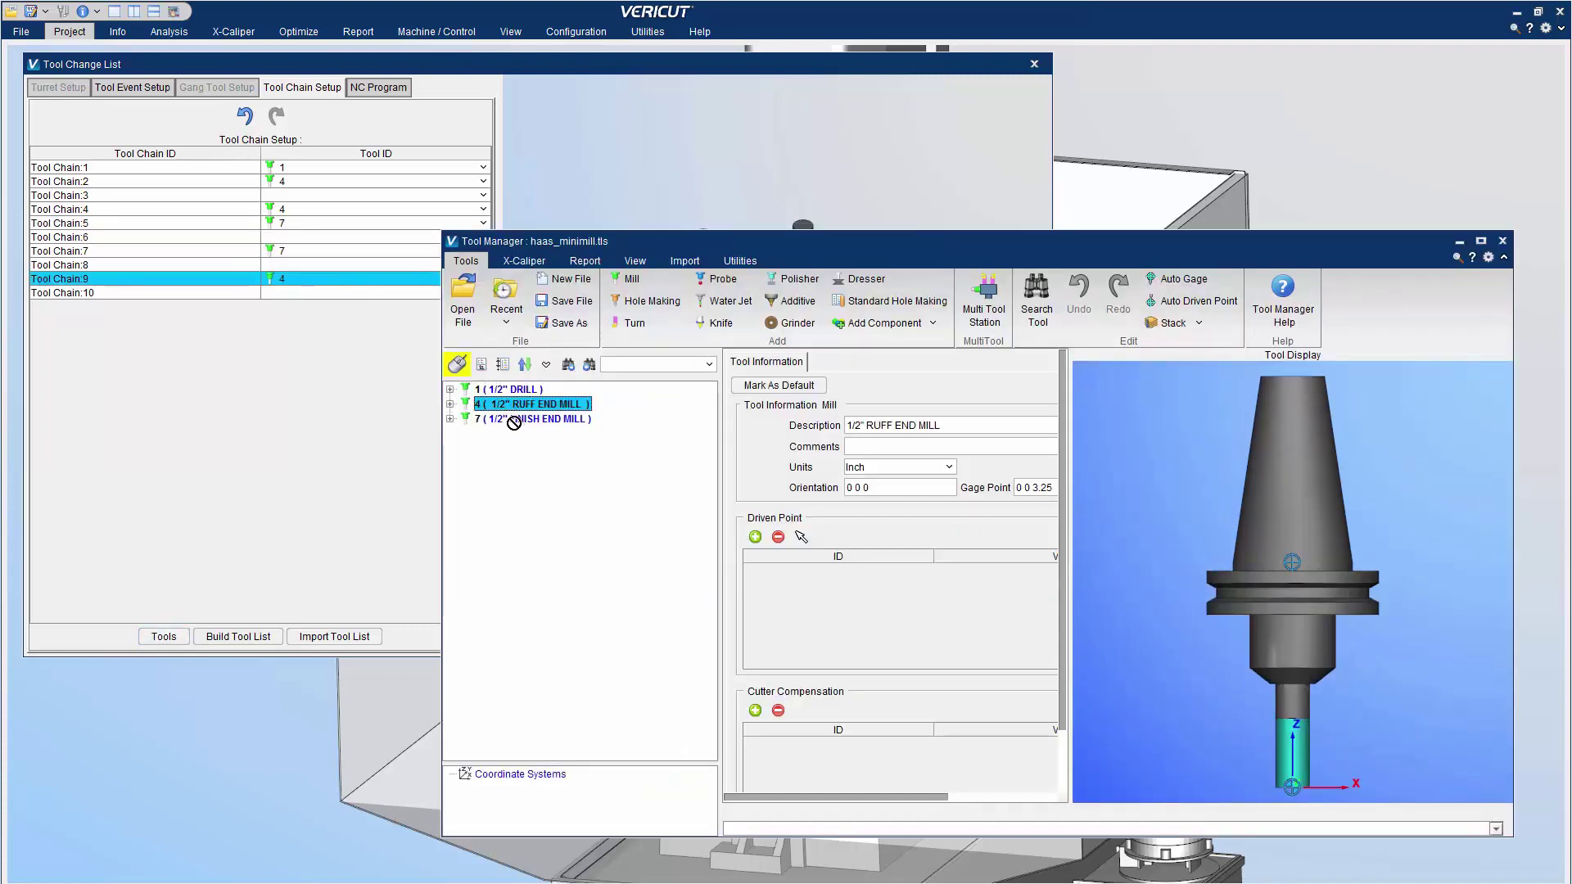
drag(514, 422, 452, 390)
drag(296, 292, 296, 292)
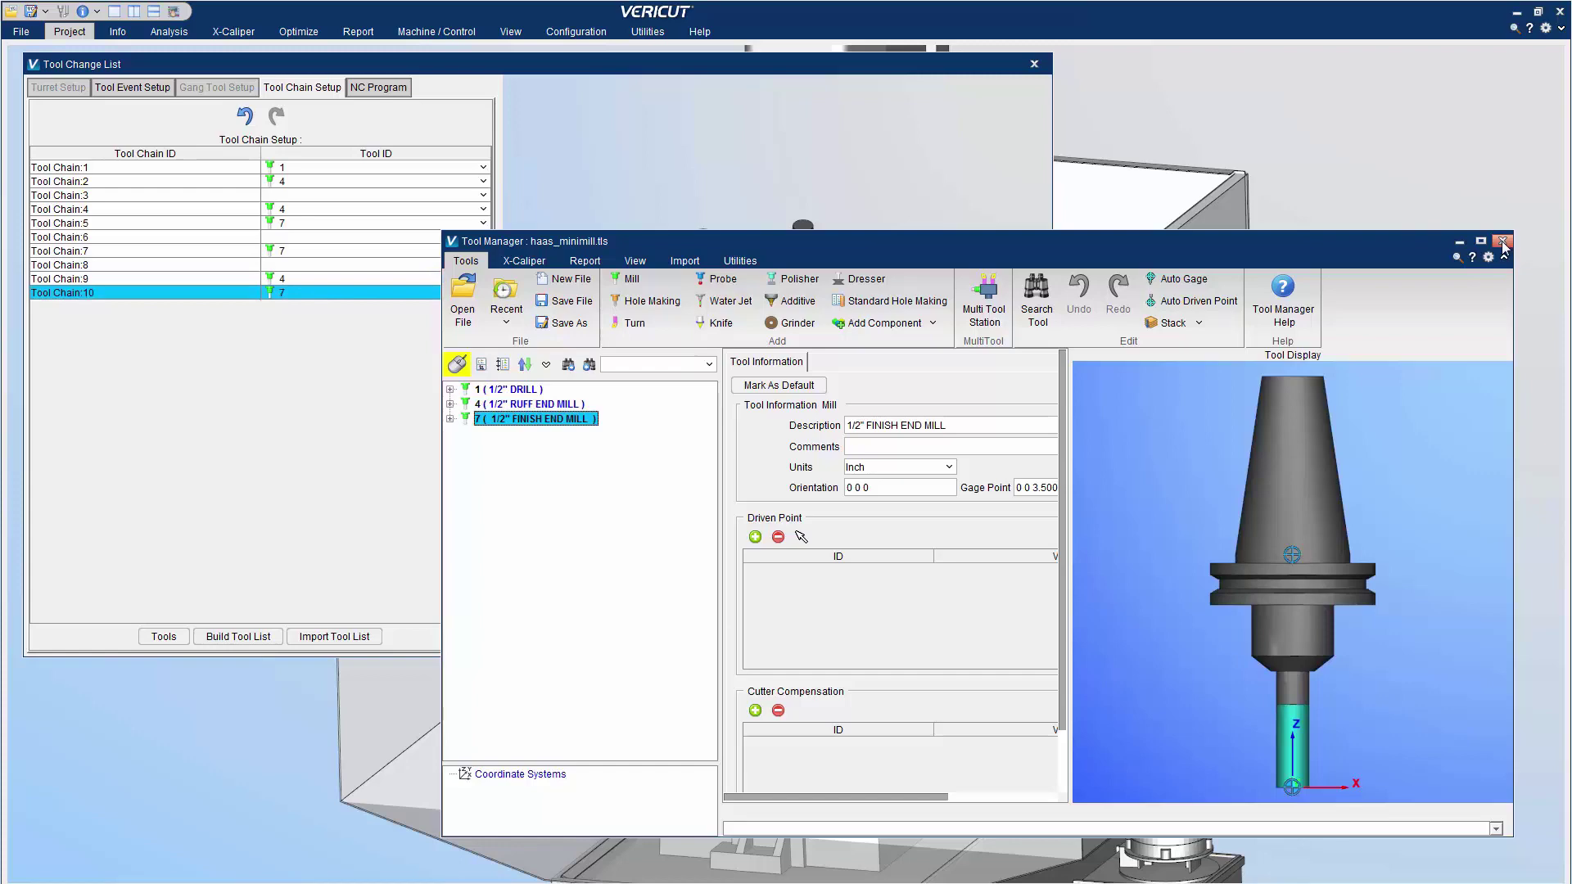
click(1502, 240)
drag(814, 380, 986, 77)
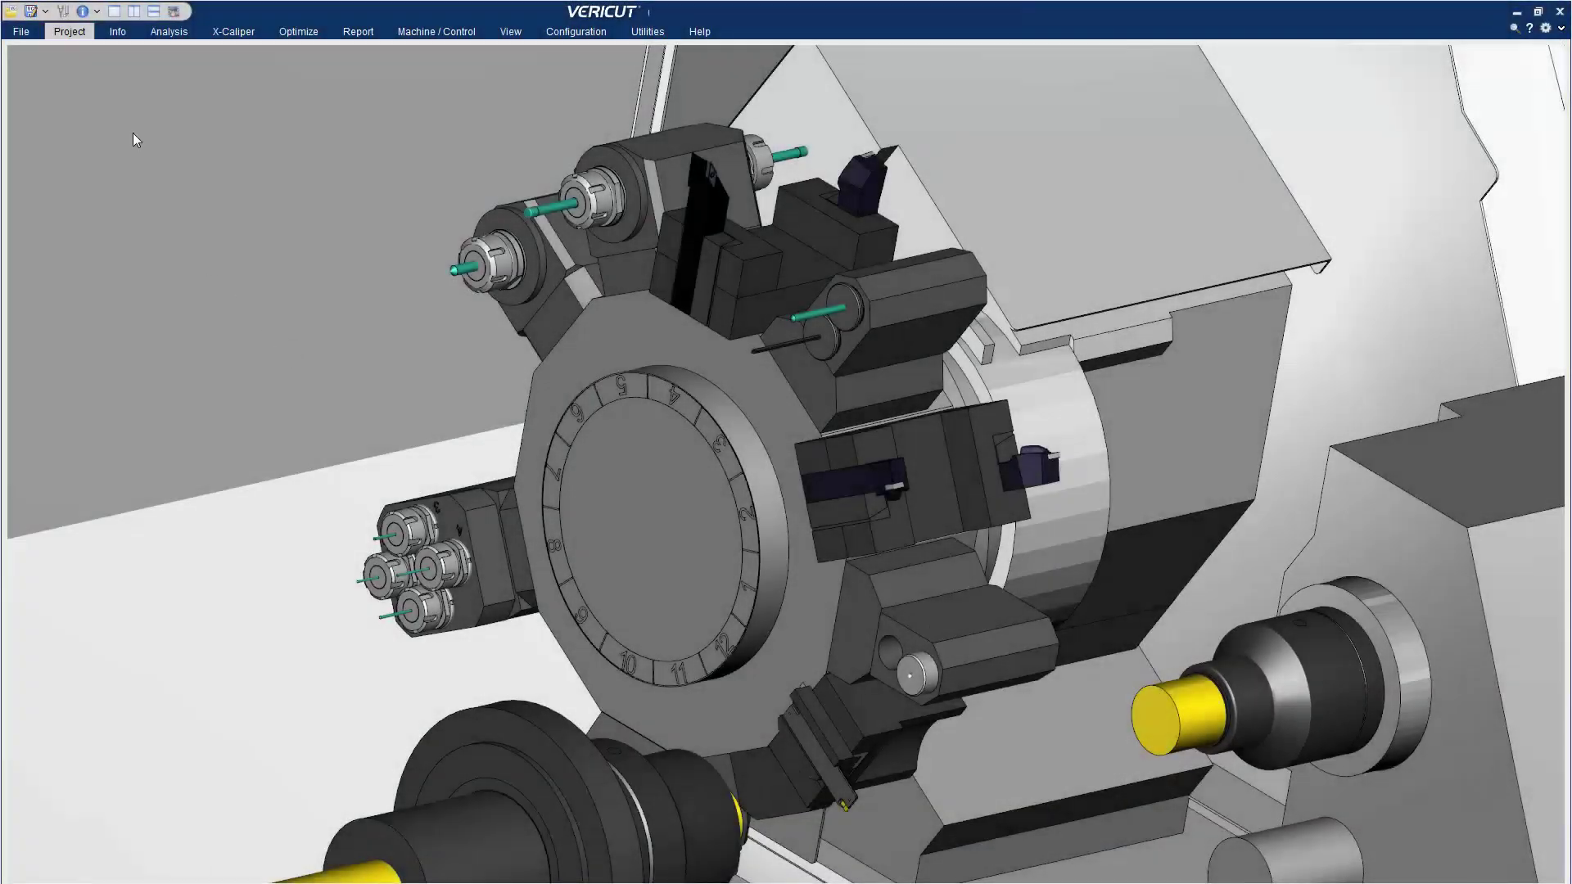
Reference sub_tool3_1 and sub_tool3_2 on Holder11's Tool Attachment and Tool Attachment 2
click(64, 11)
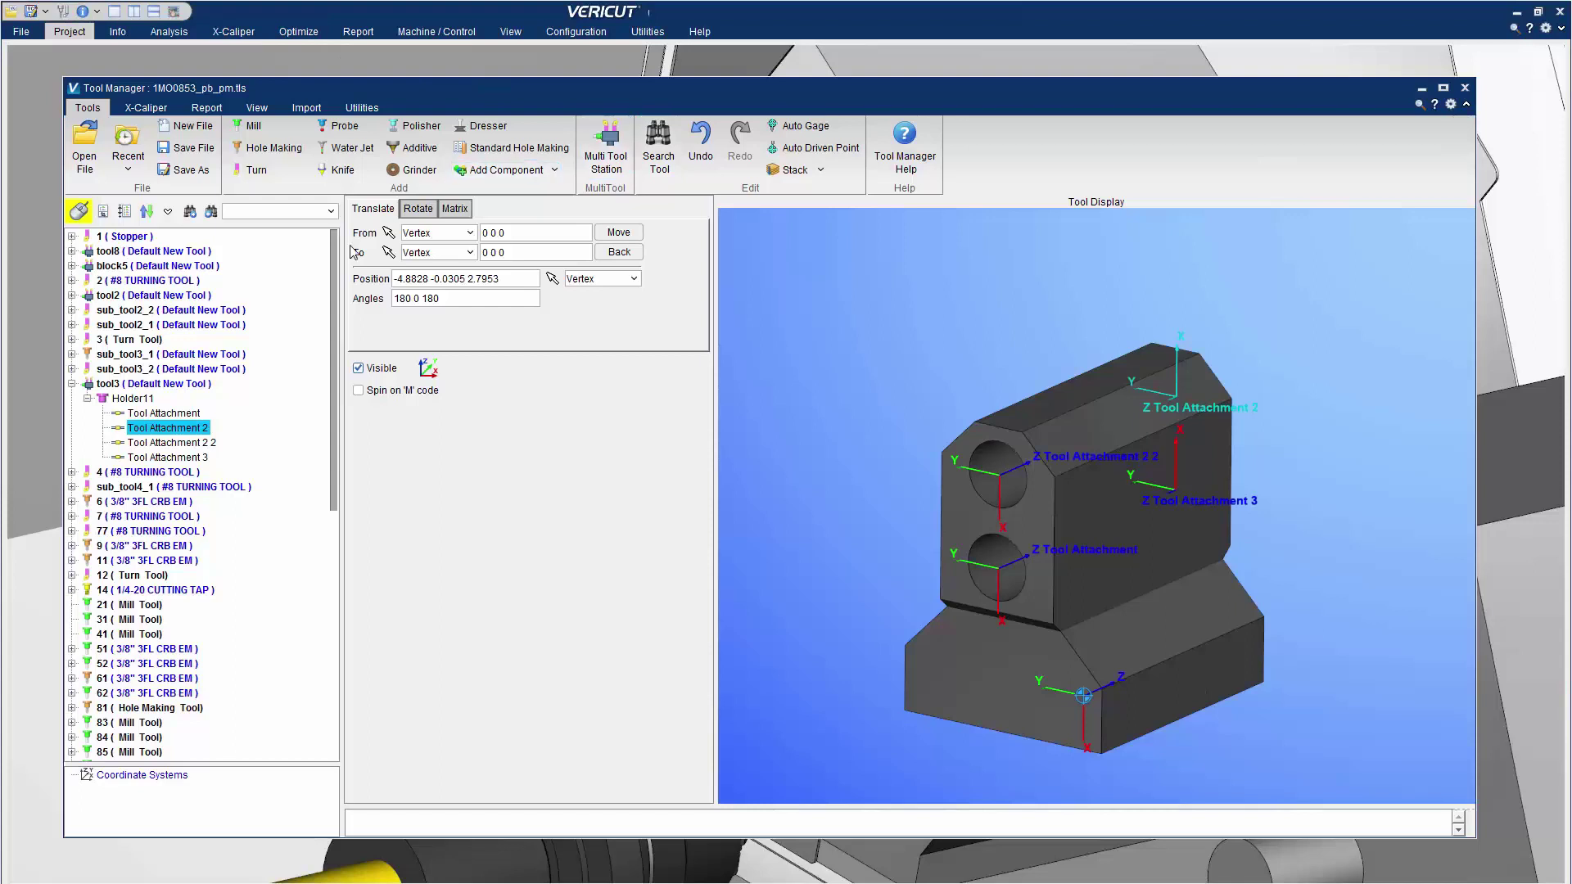
right_click(168, 413)
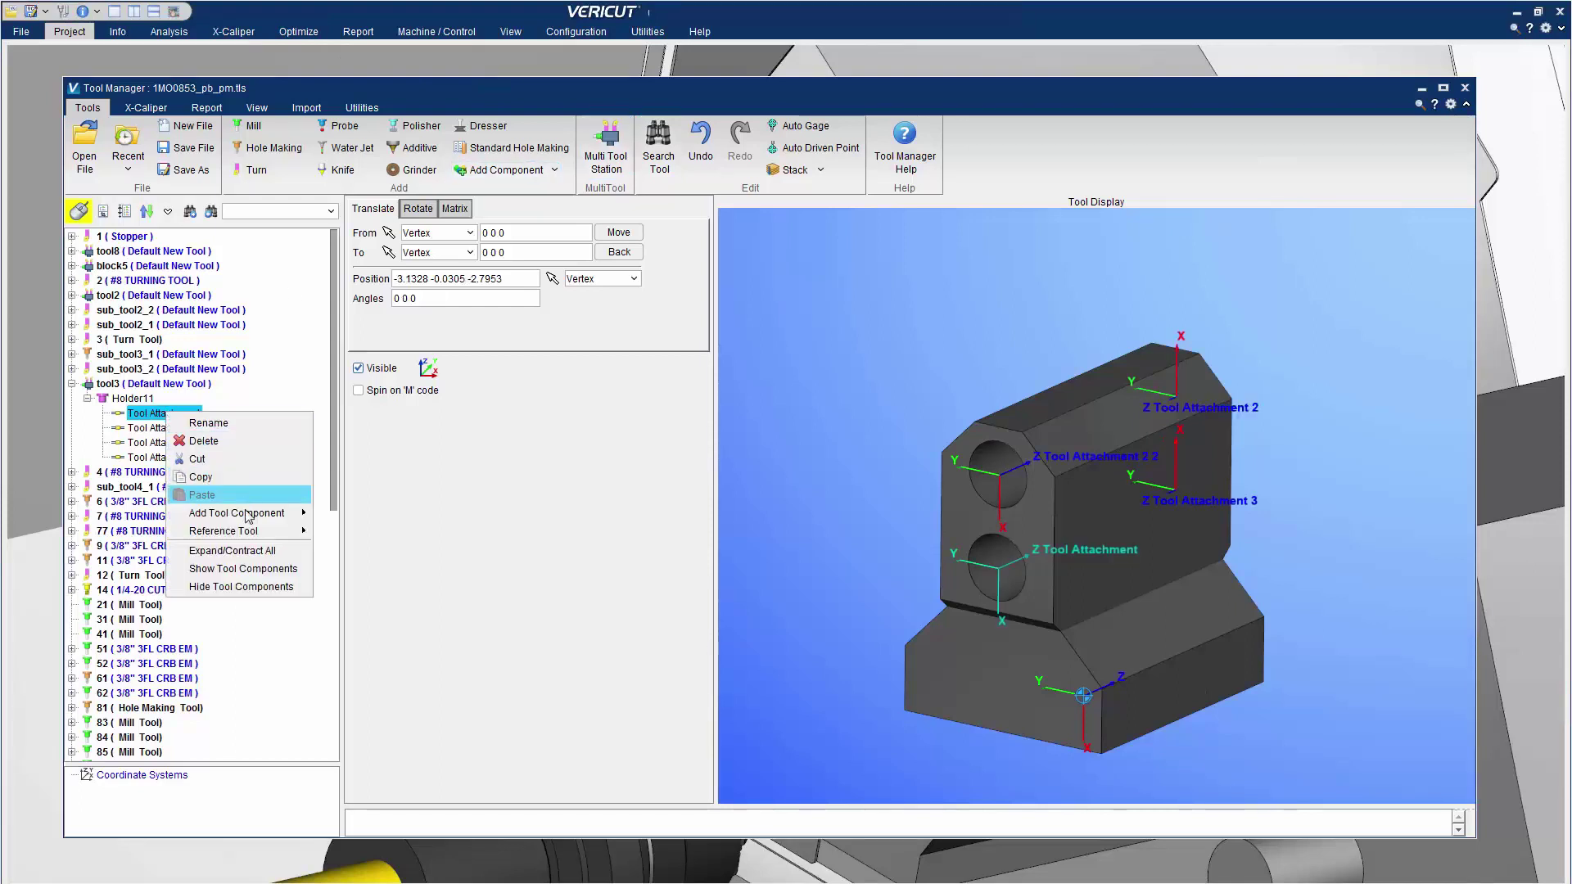
mouse_move(245, 530)
scroll(375, 592, up, 2)
click(375, 596)
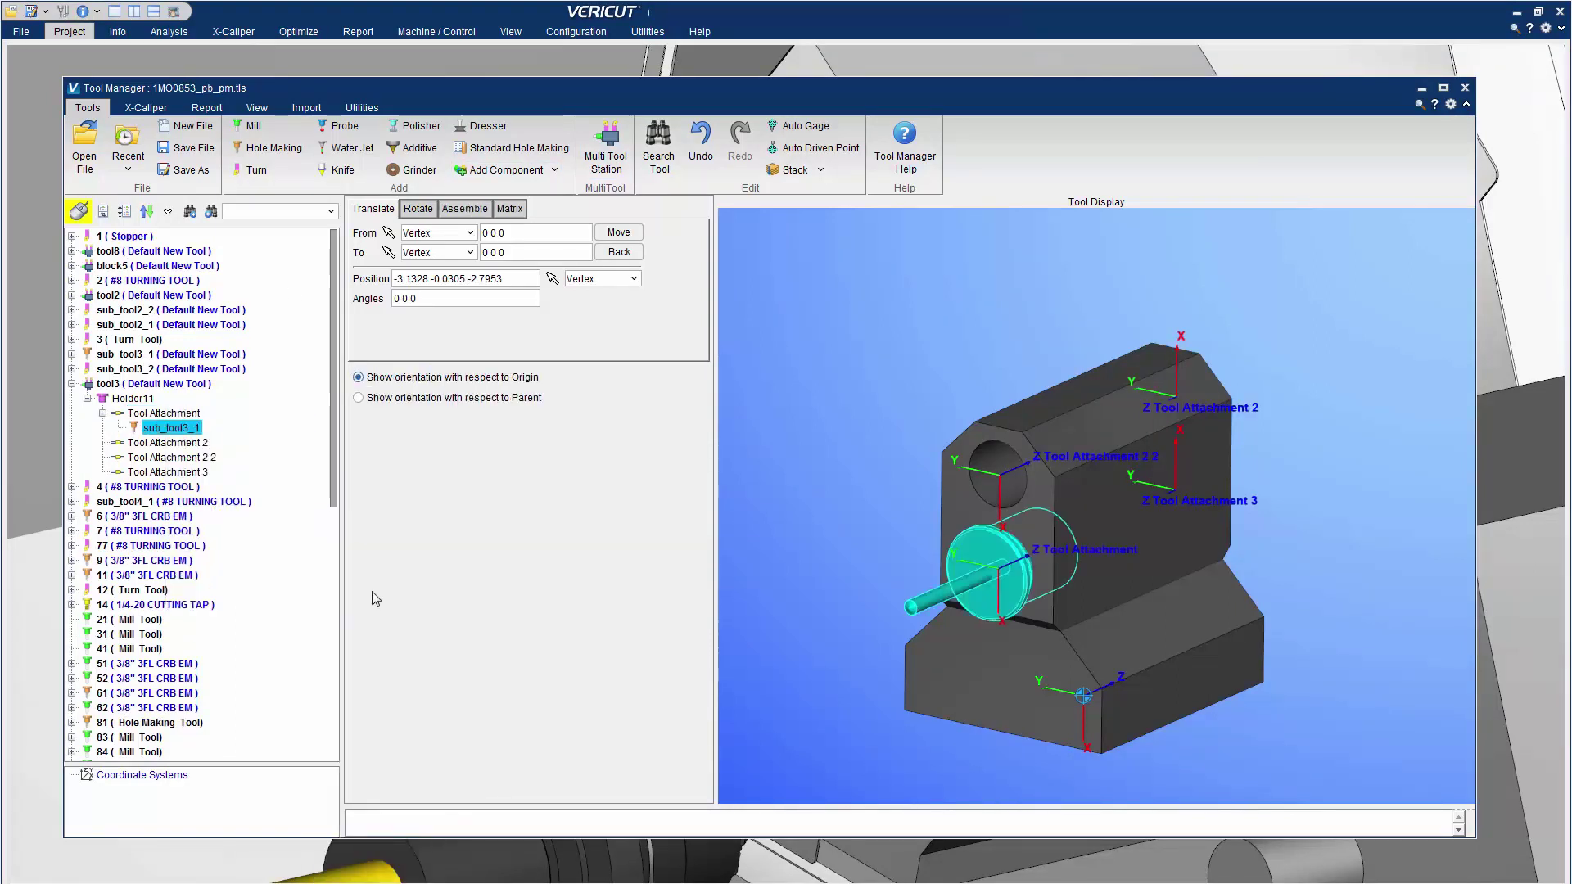
right_click(197, 443)
mouse_move(270, 559)
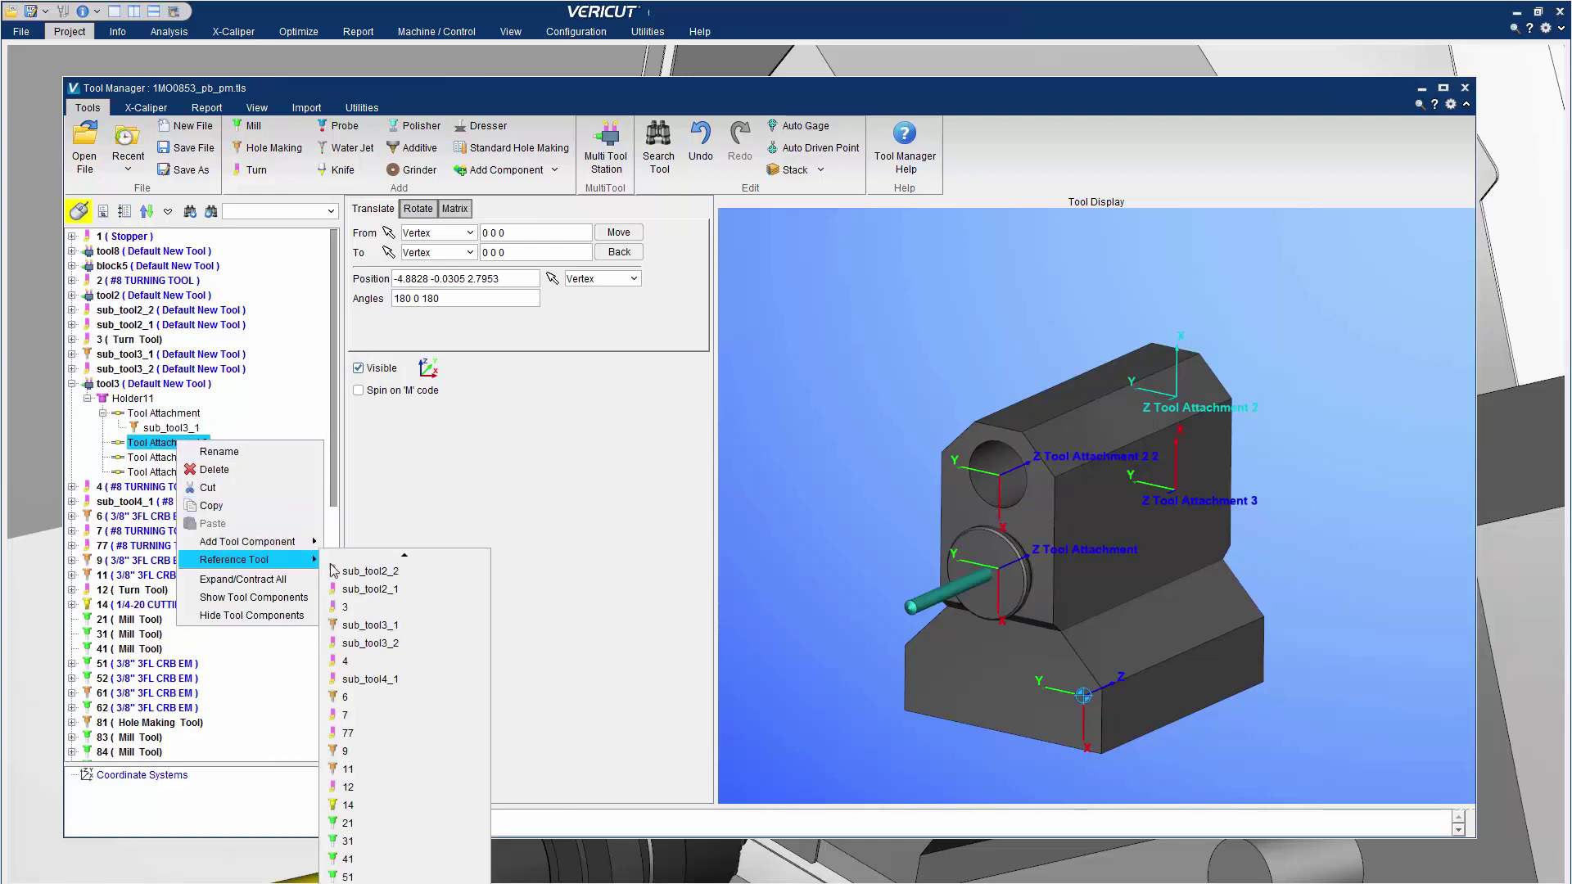
click(391, 644)
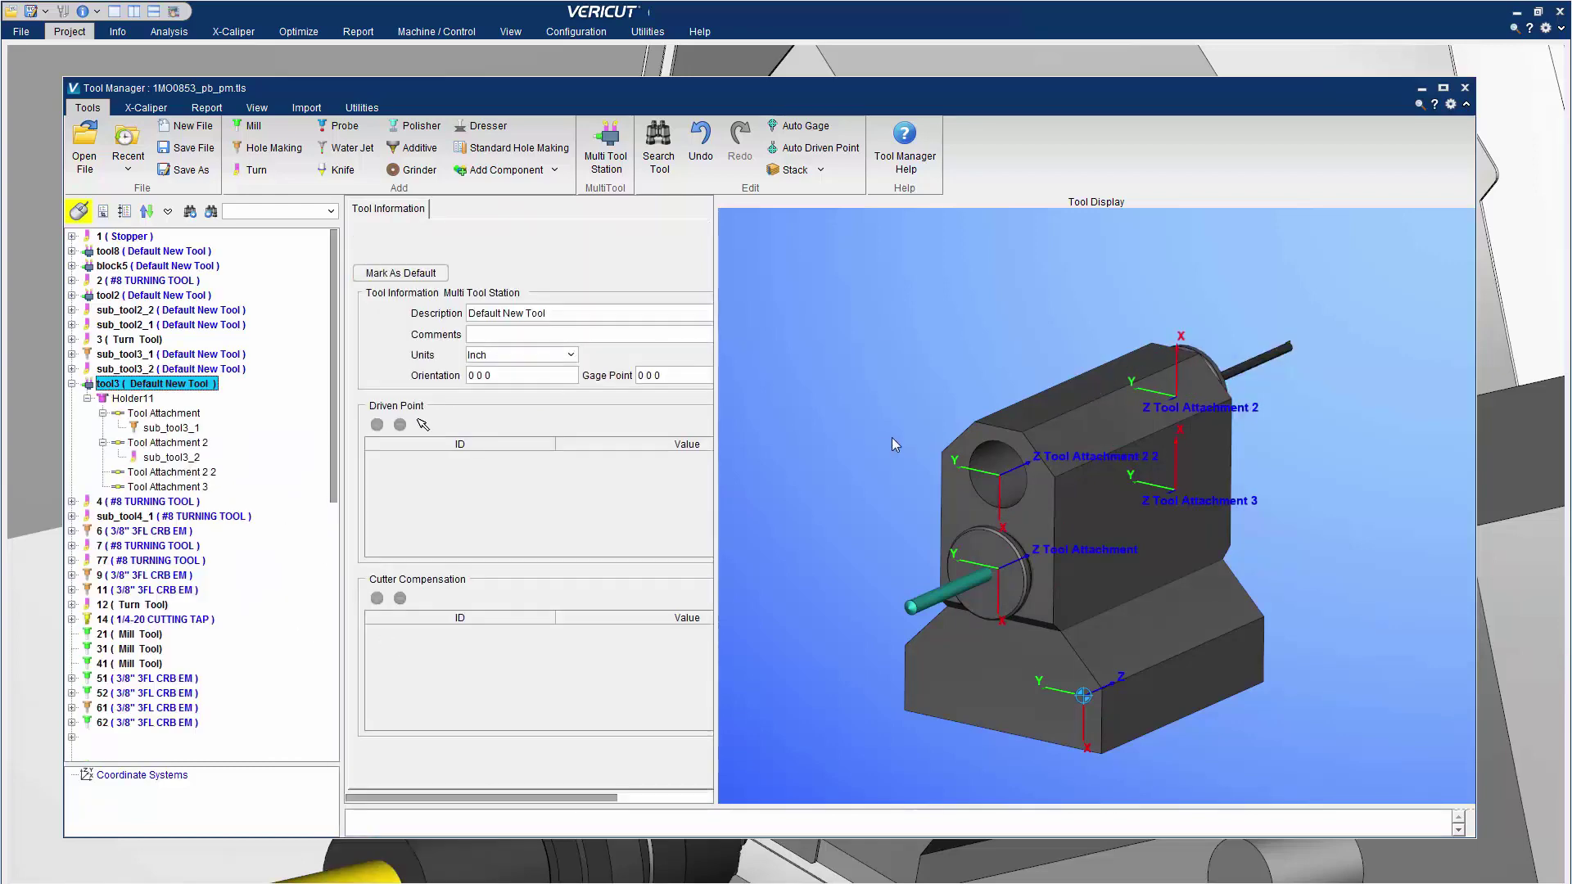
Rotate the tool3 station to inspect both tools, then display tool10's six-attachment station
drag(755, 481, 1305, 567)
drag(334, 344, 358, 577)
click(154, 501)
drag(1197, 287, 1126, 394)
Mount tools 84 and 85 on tool10's Tool Attachments 1 and 2
right_click(163, 533)
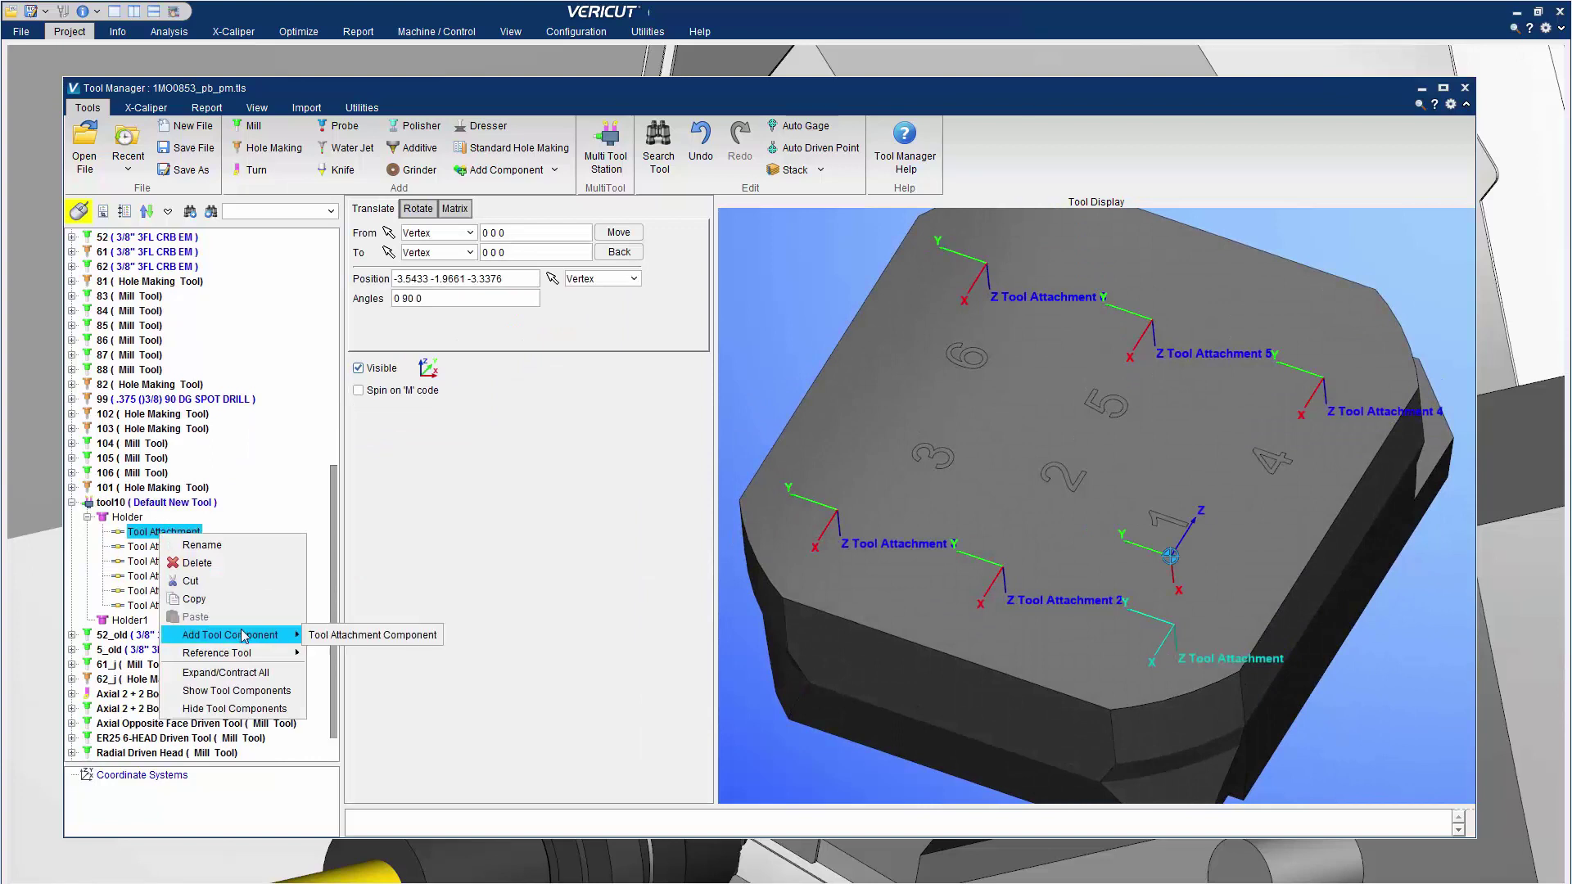
mouse_move(246, 653)
scroll(351, 649, down, 1)
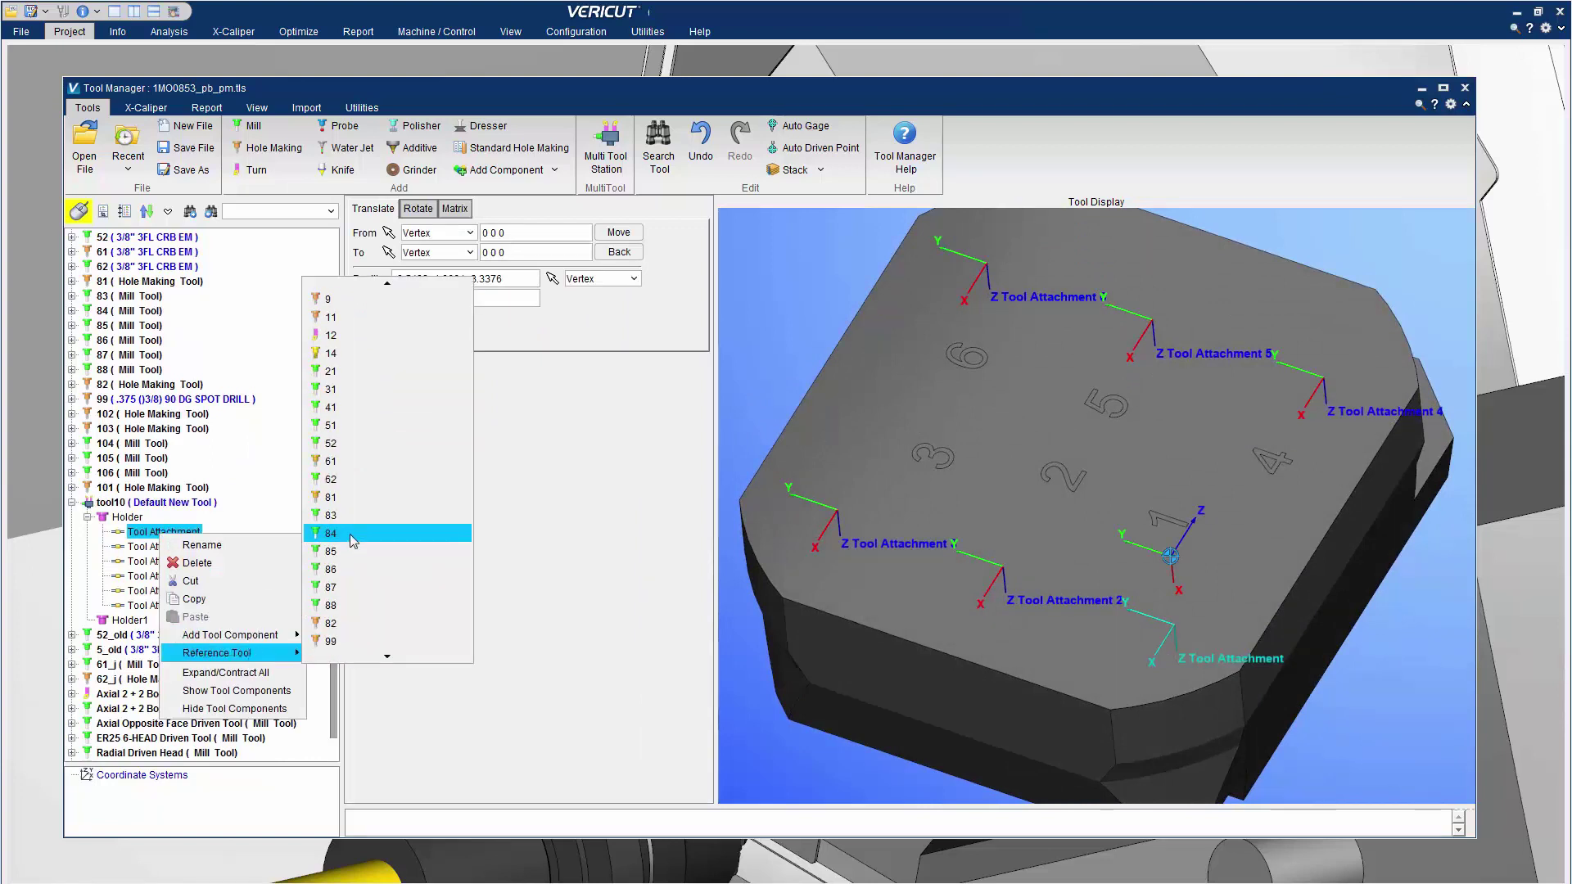
click(350, 538)
right_click(171, 565)
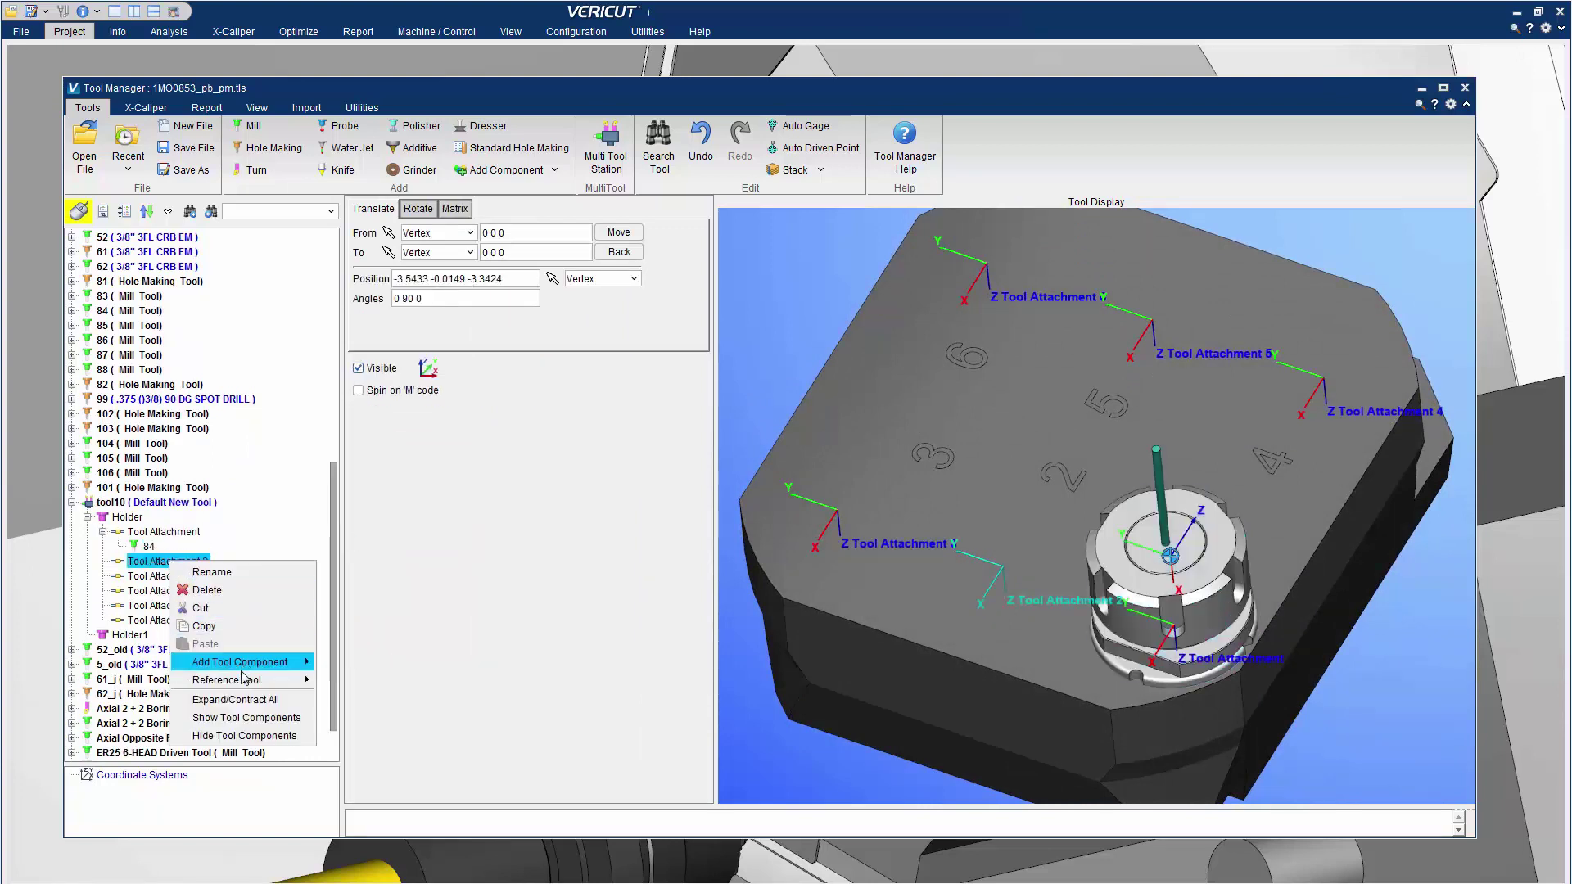
mouse_move(242, 681)
click(370, 582)
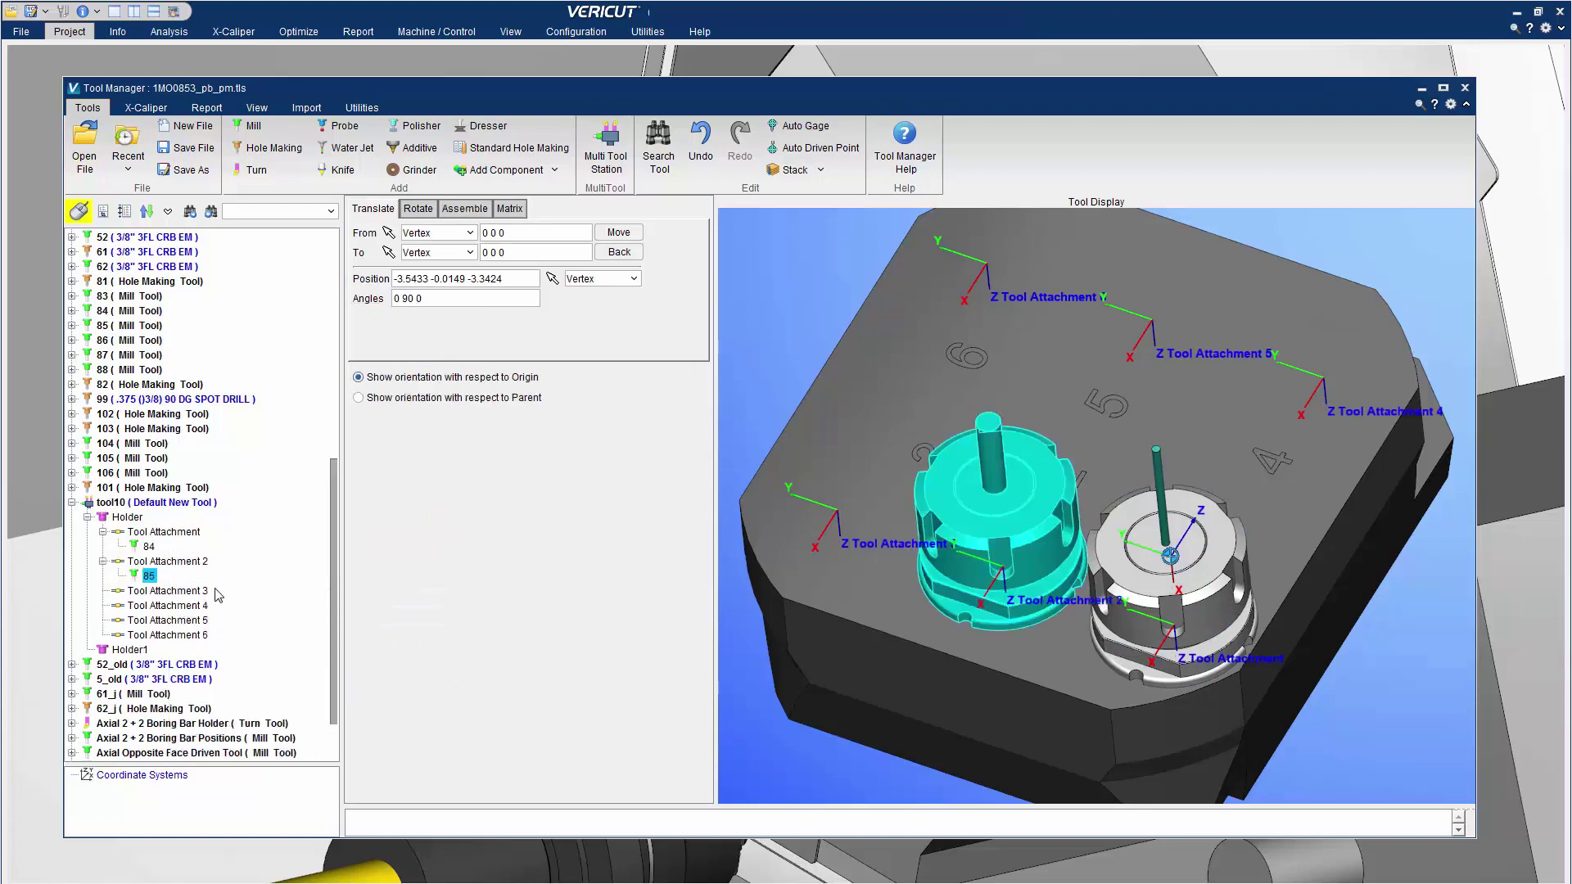
Mount tool 88 on Tool Attachment 4 and rotate the whole tool10 station into view
right_click(188, 606)
mouse_move(246, 725)
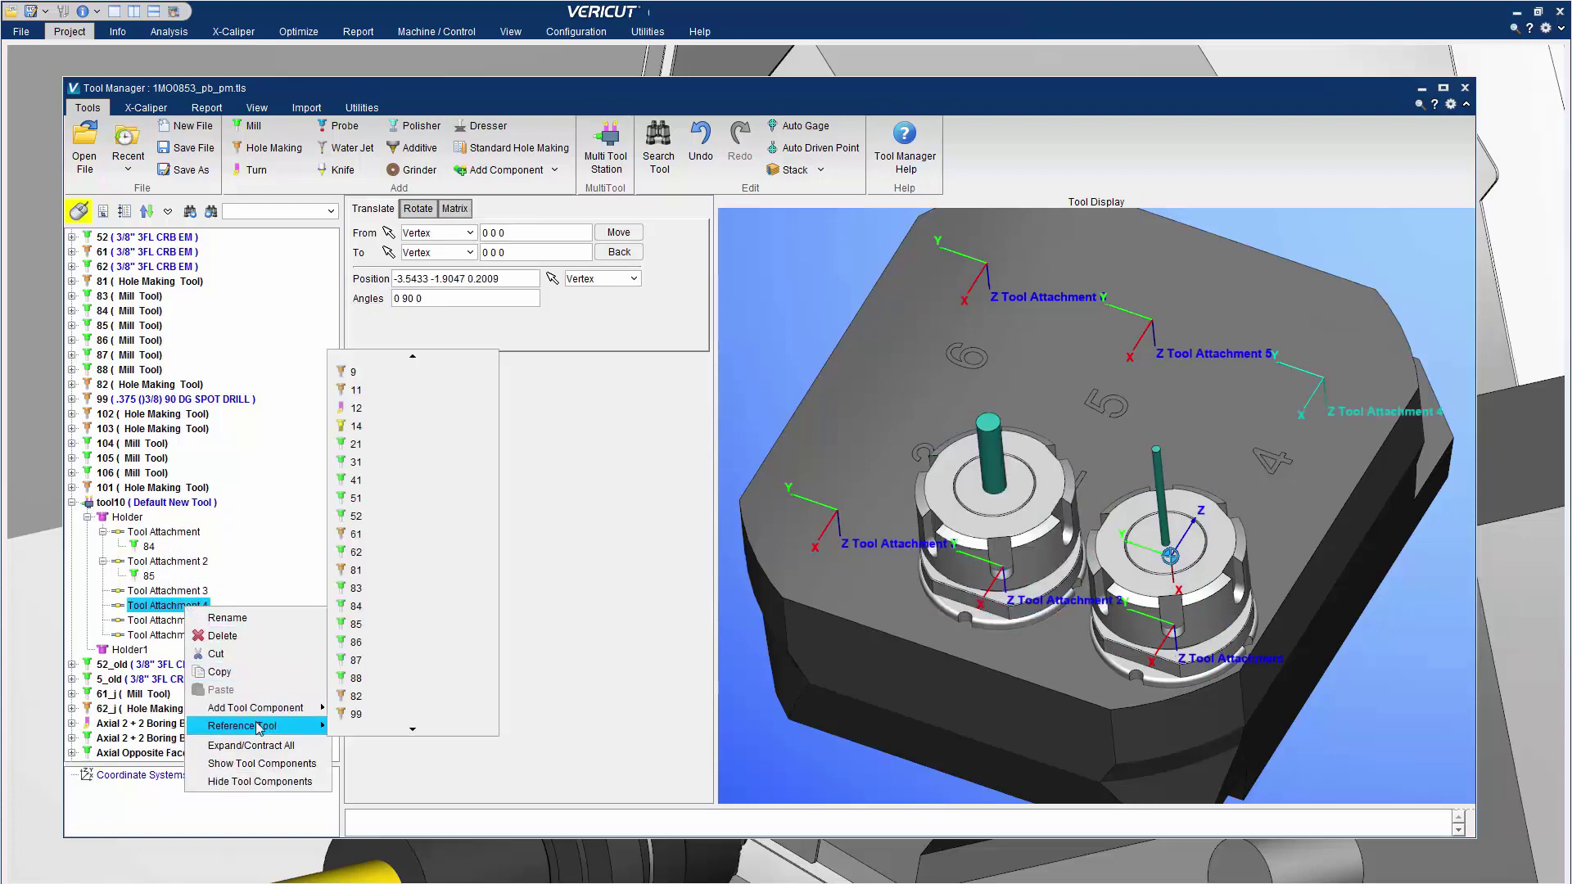
click(392, 685)
click(131, 501)
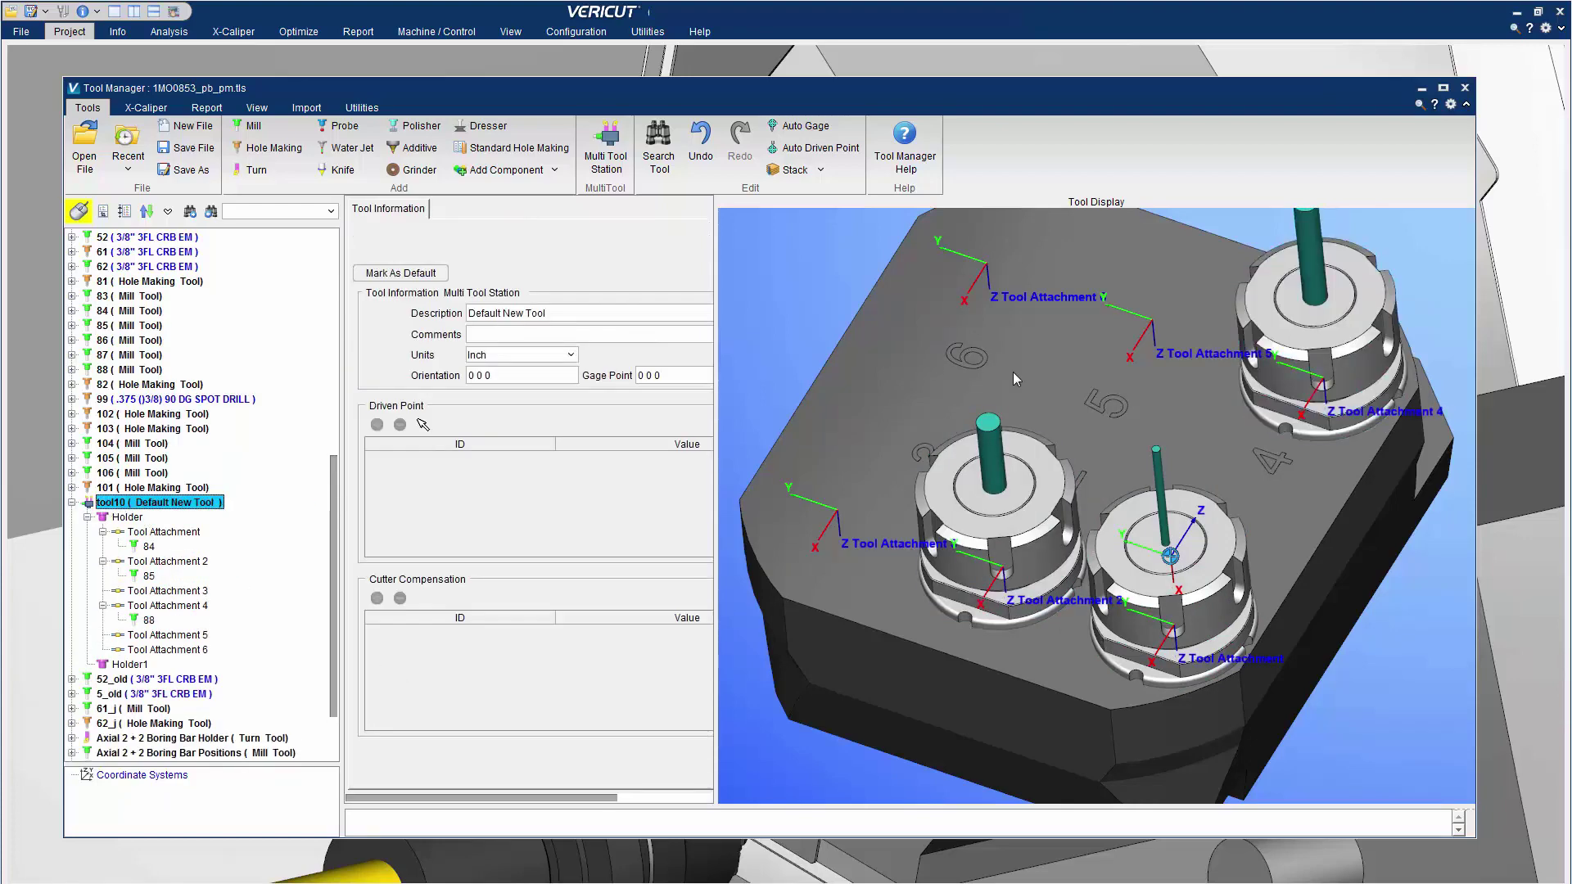
drag(1014, 371, 1102, 435)
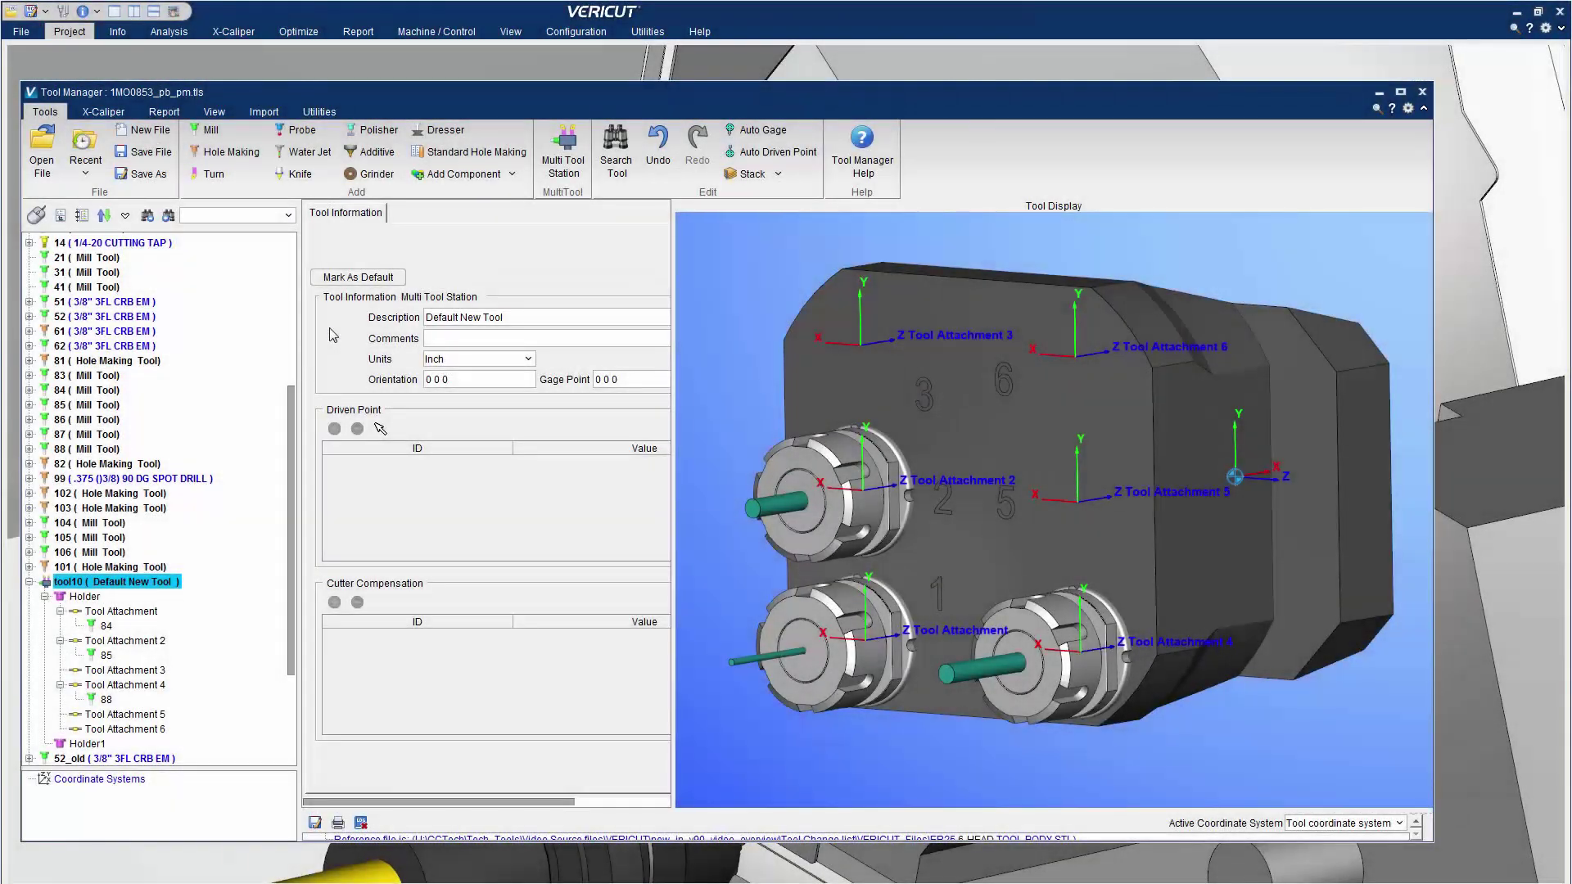
Measure the station's model thickness with X-Caliper, reading 6.06 in
click(103, 111)
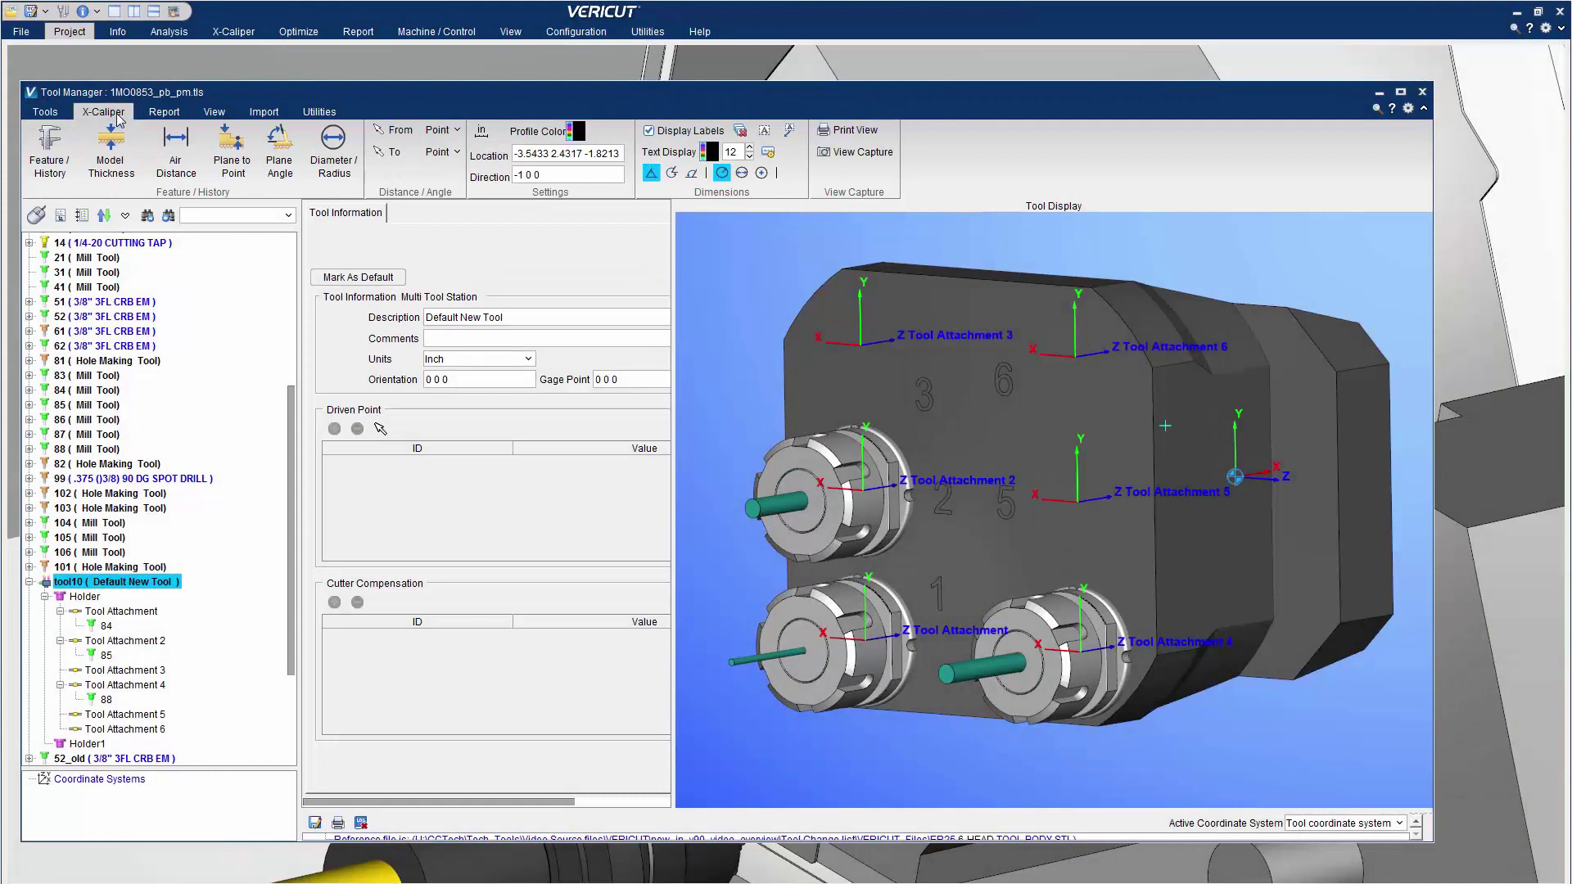
click(113, 154)
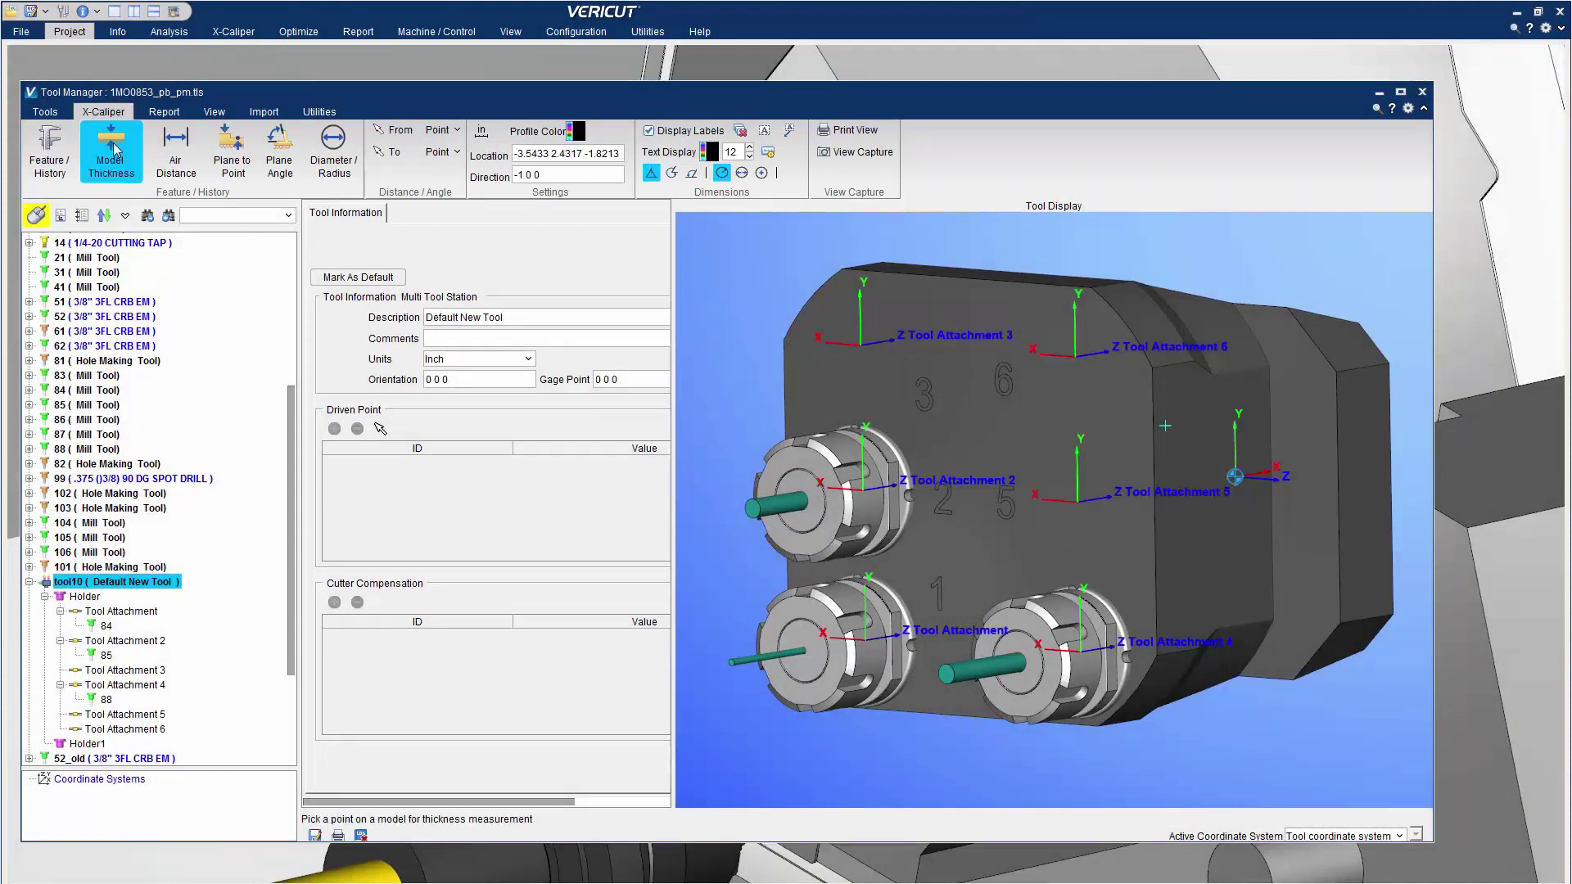
click(987, 280)
click(1192, 466)
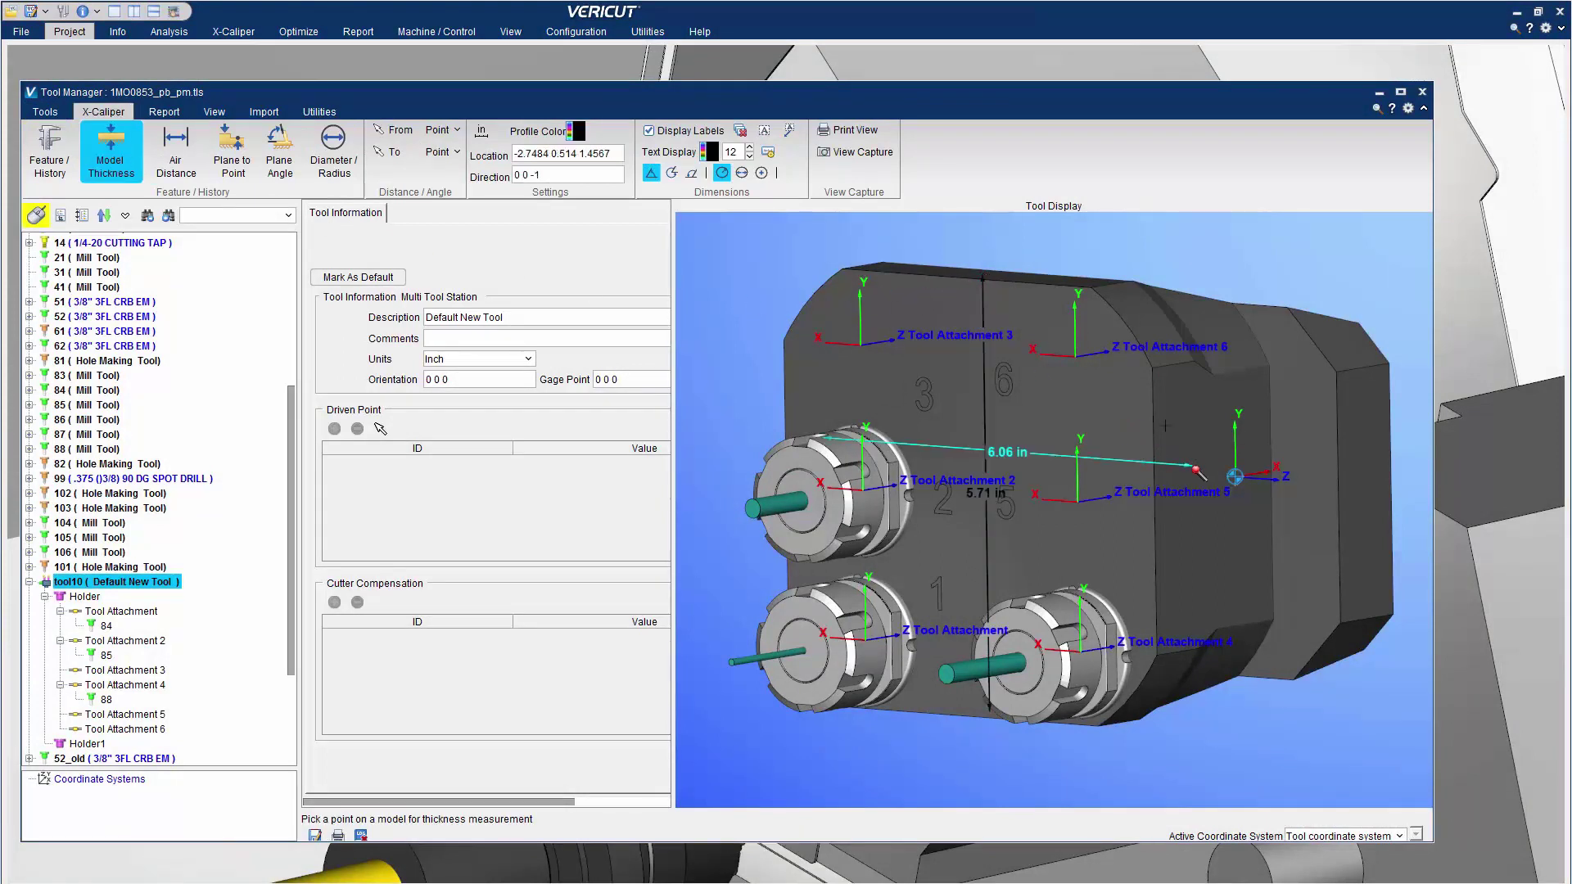
Measure the 1.91 in air gap between holders and the 90° angle between two faces
click(175, 145)
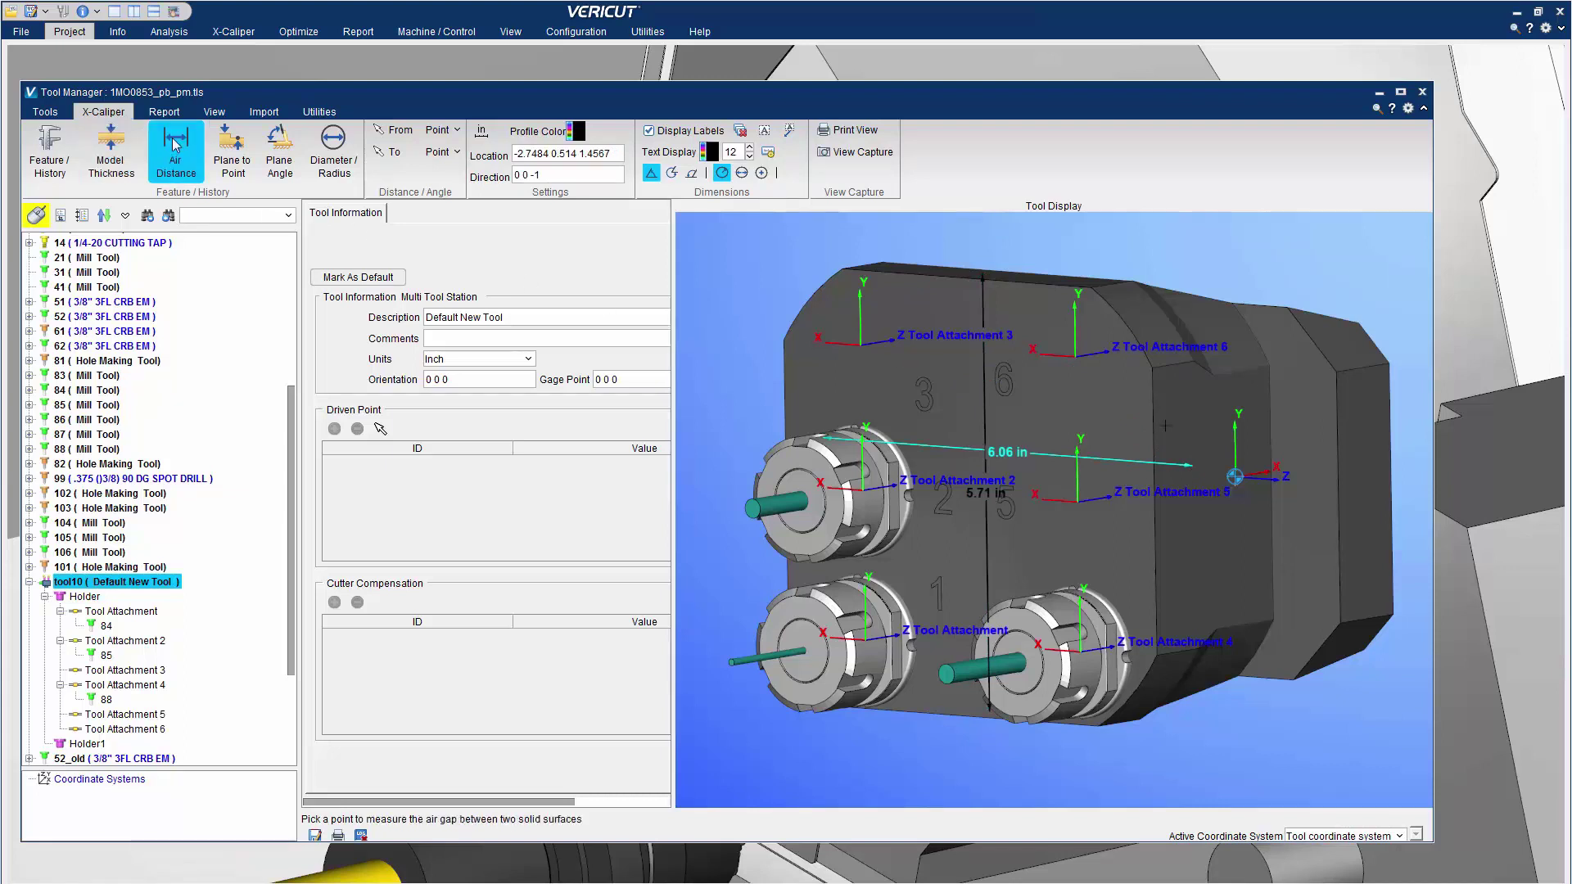
click(879, 656)
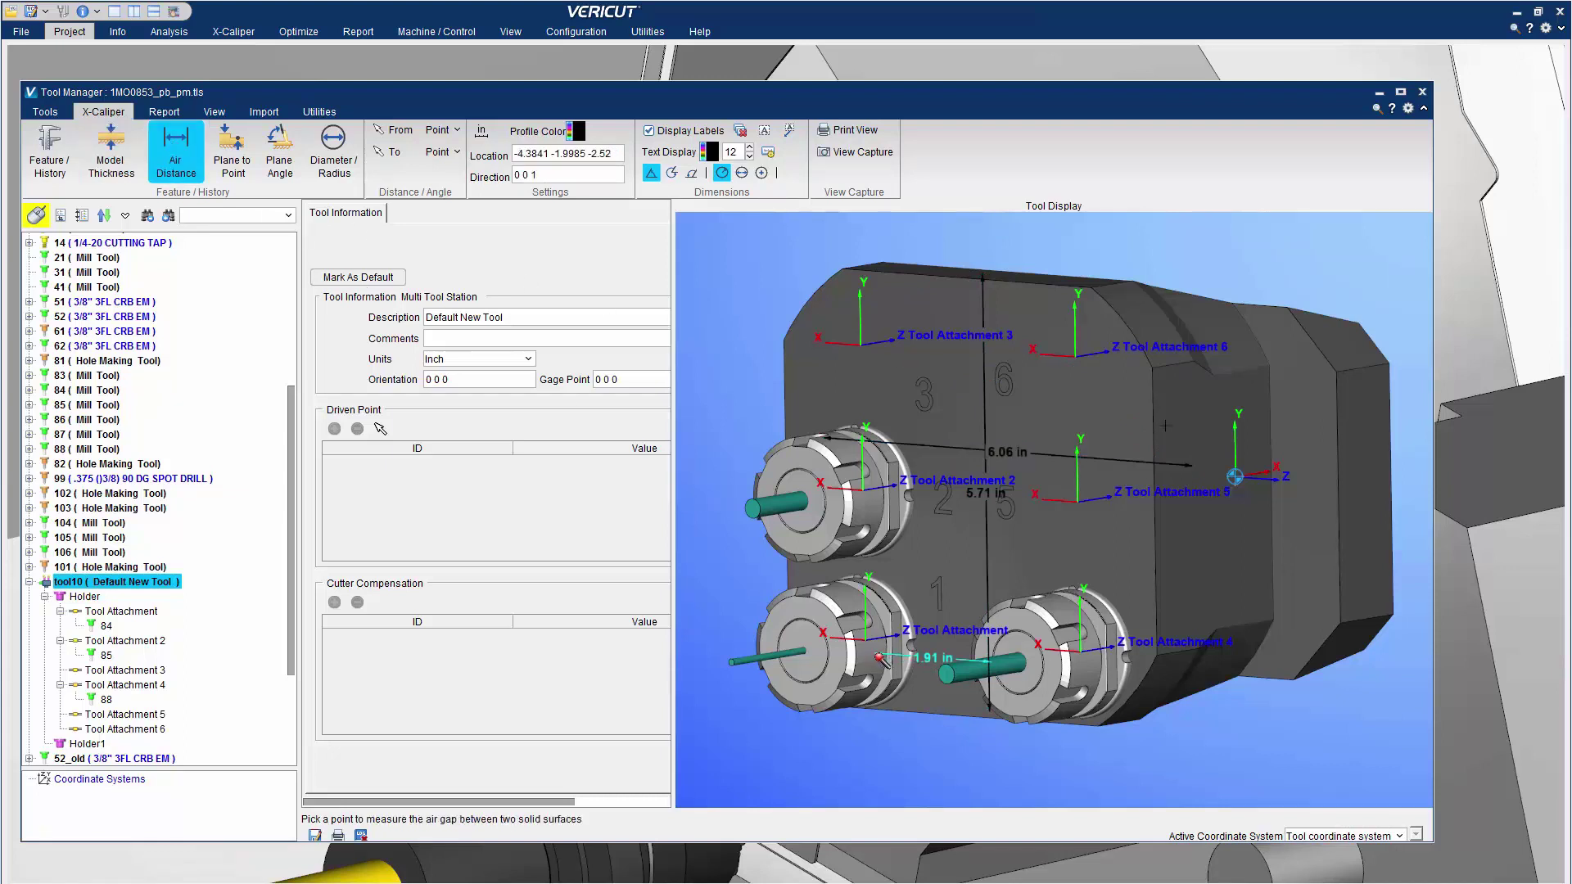
click(279, 152)
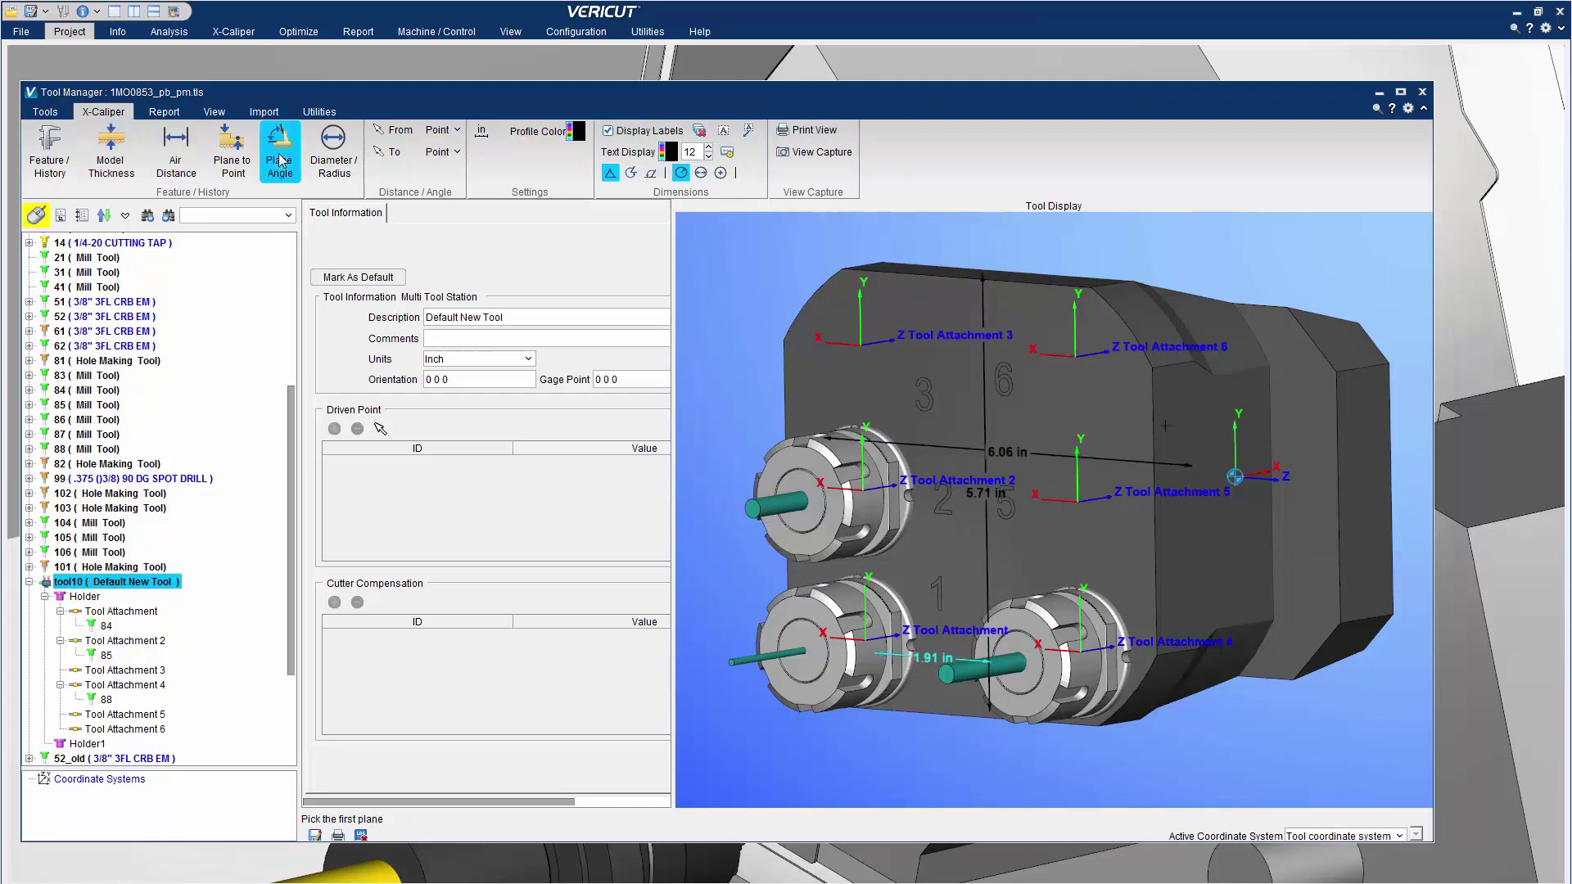
click(1058, 287)
click(1197, 411)
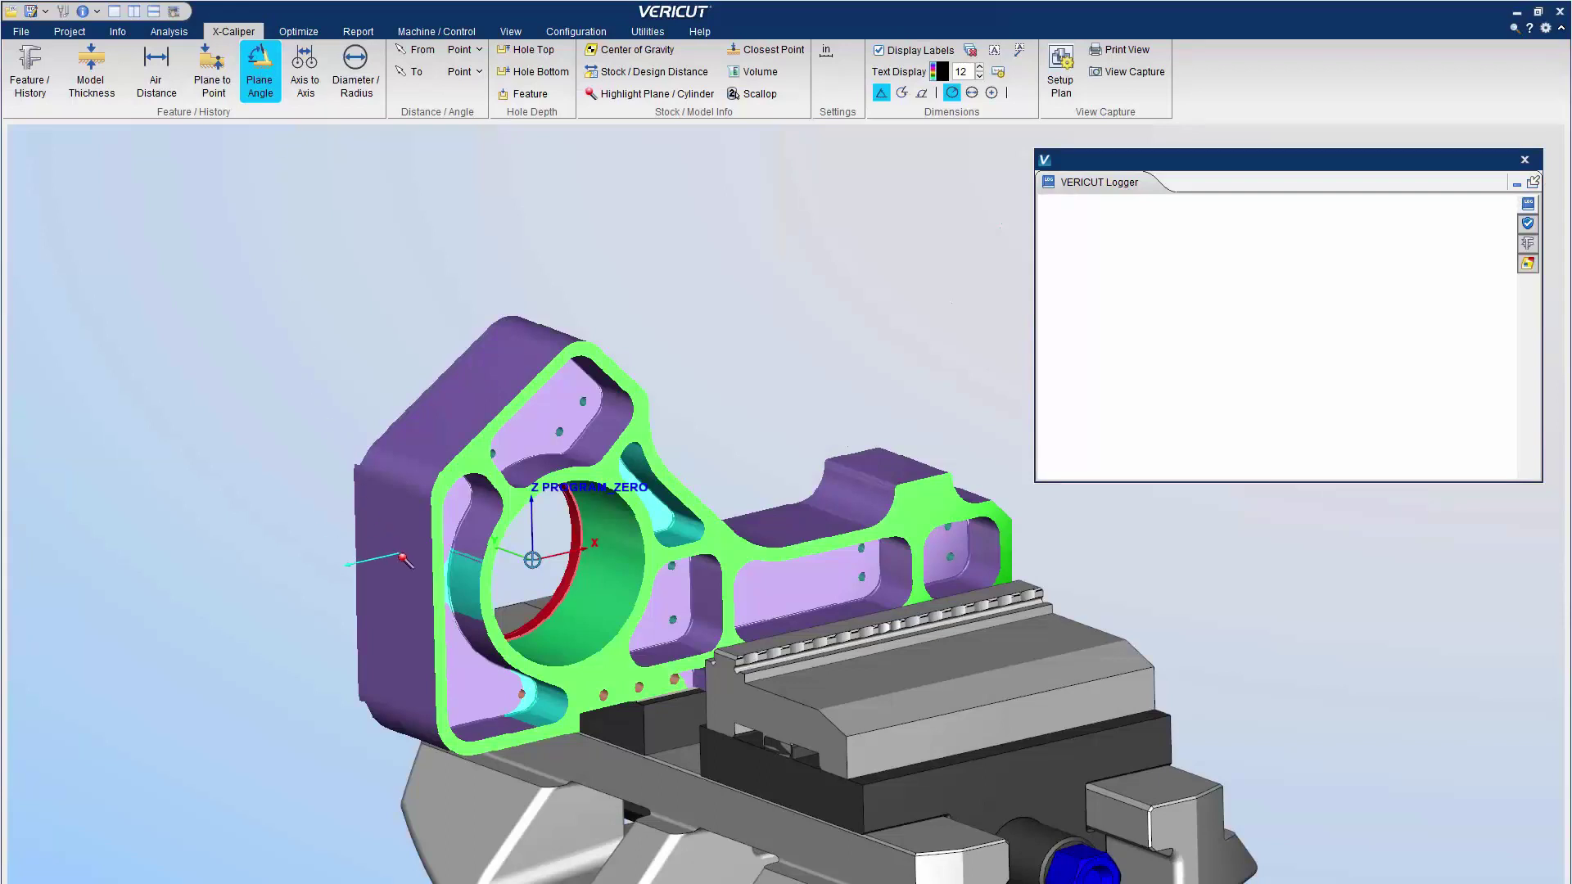
Measure the 122.6° angle between the part faces and the 0.33 in distance between two hole axes
click(404, 559)
click(481, 397)
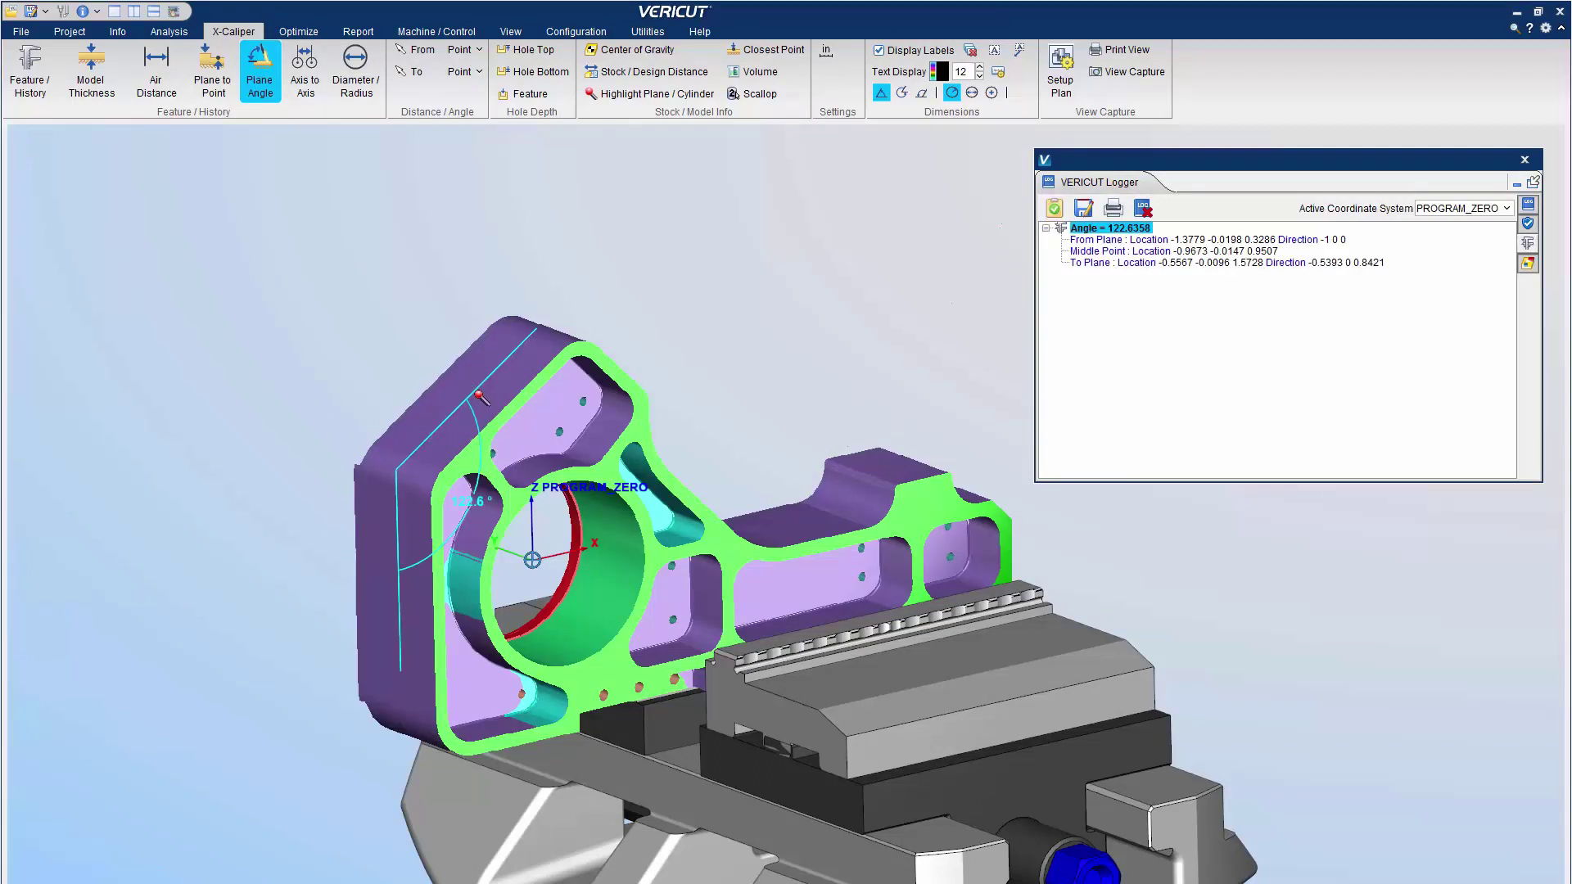
click(305, 72)
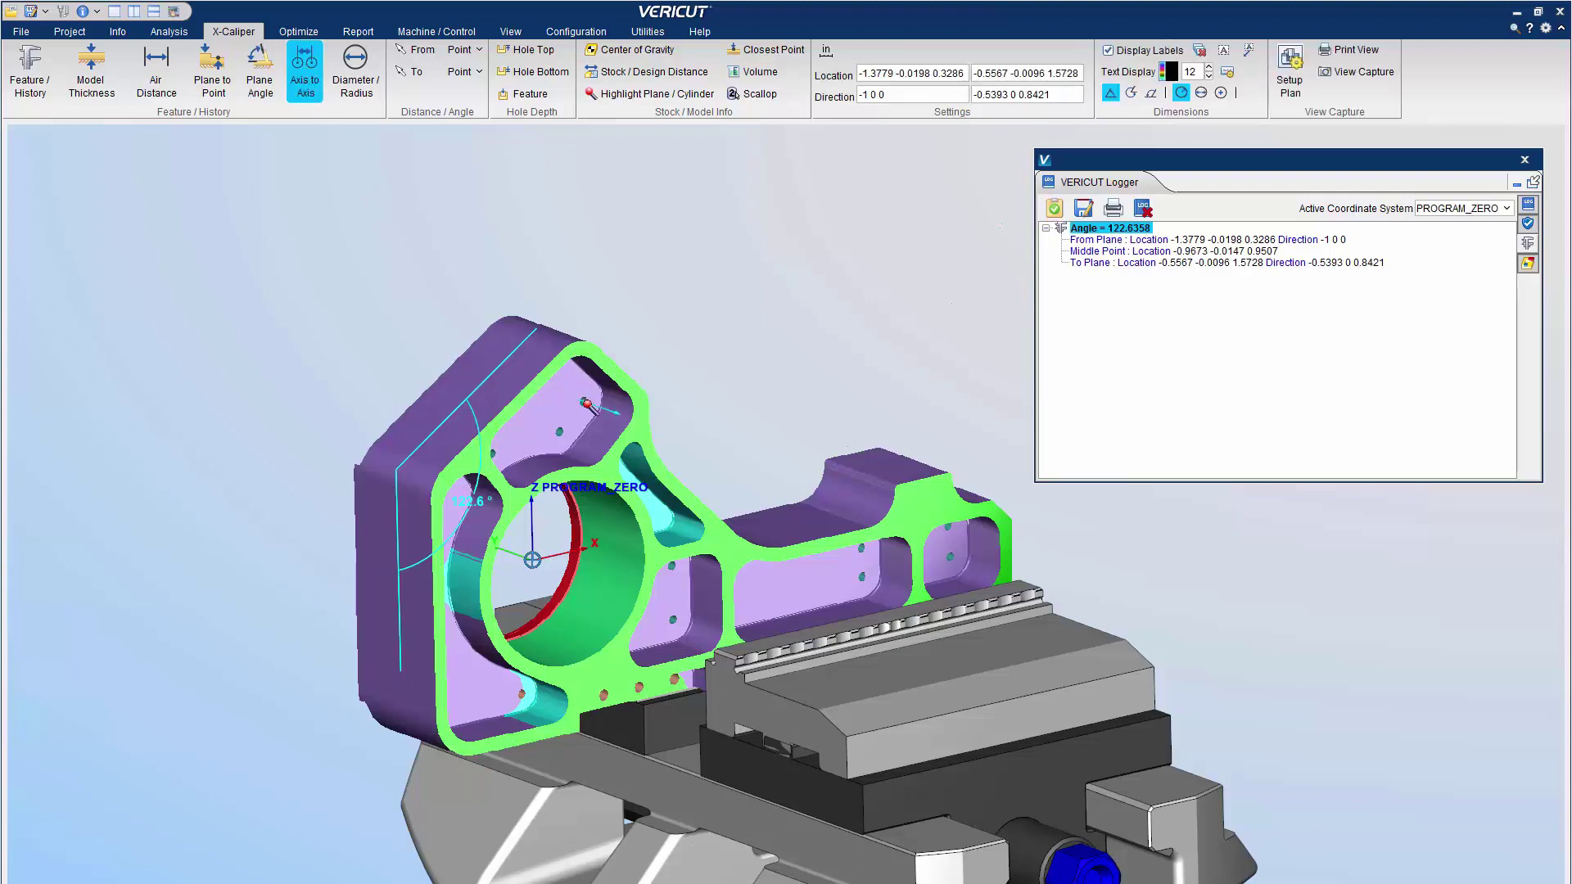
click(586, 403)
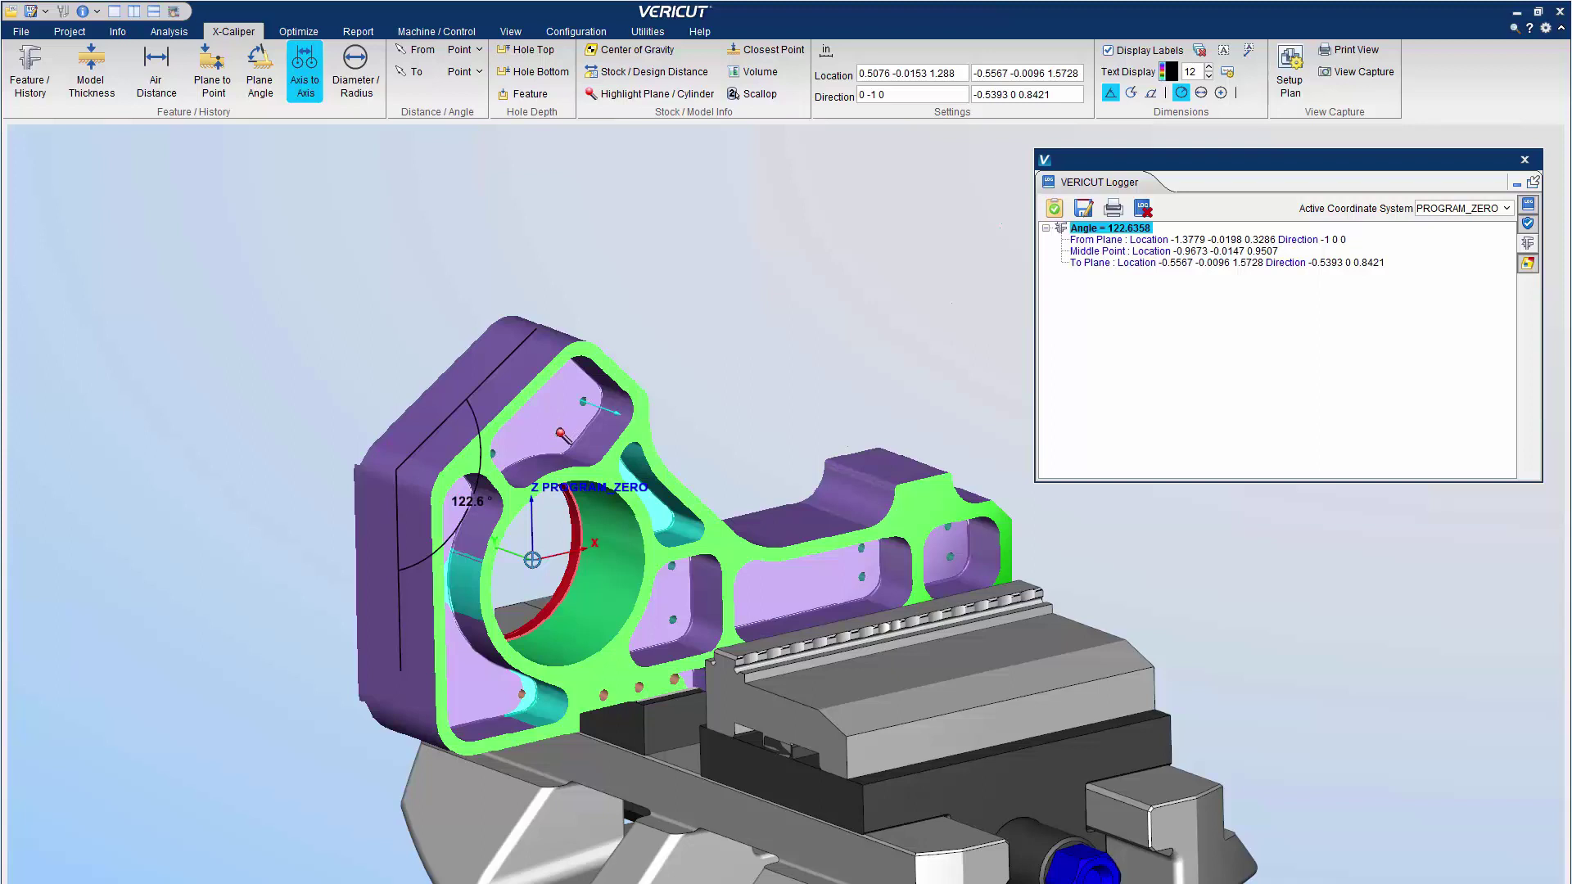
click(561, 433)
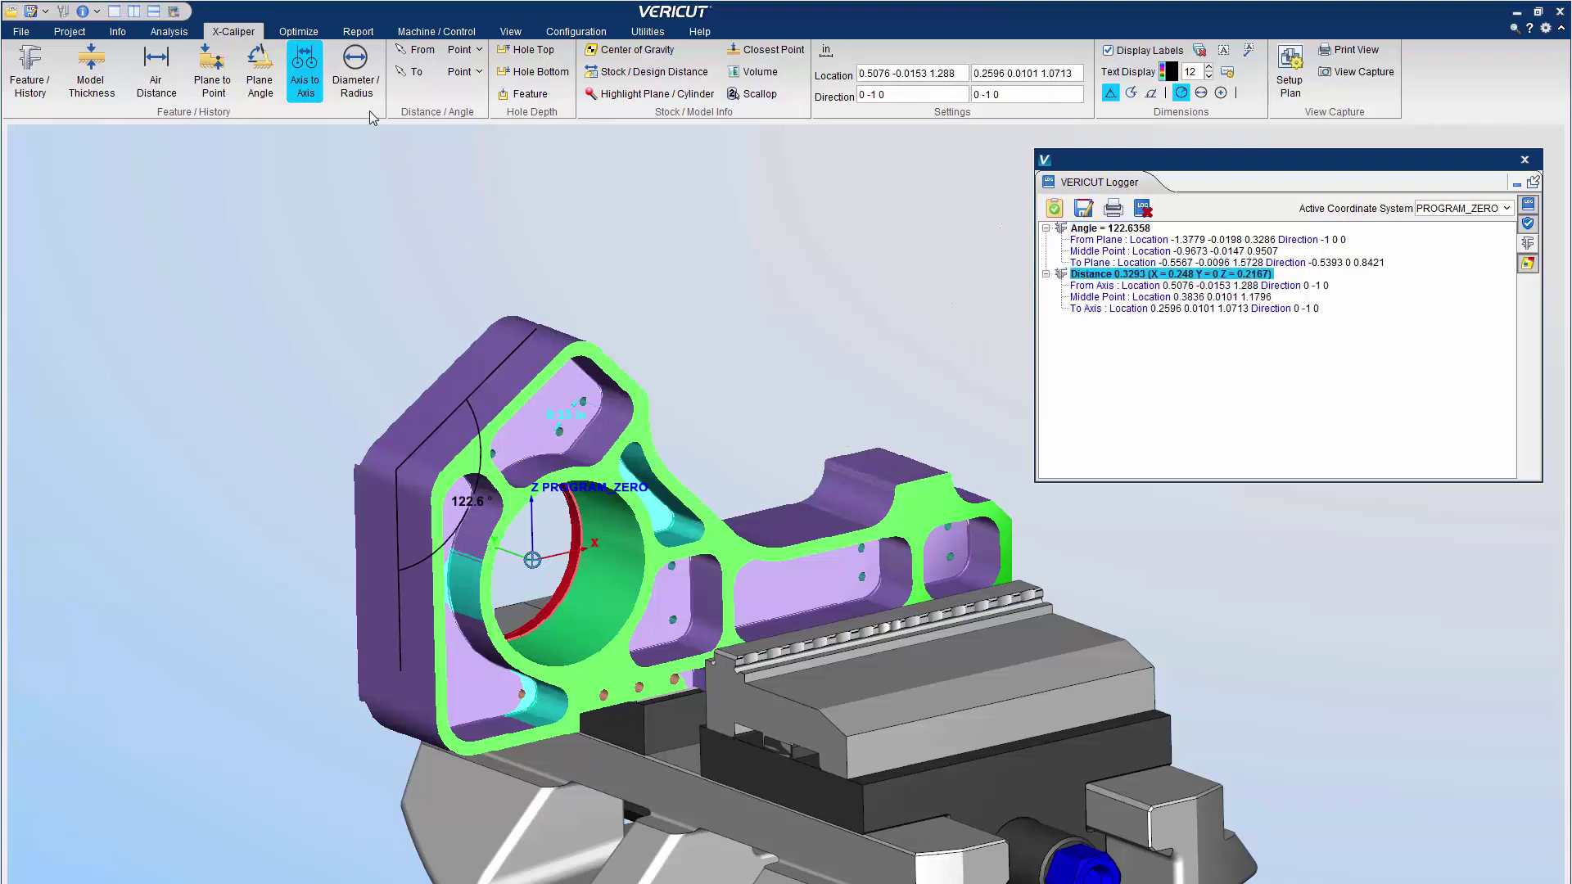
Measure the radius of the lower hole with X-Caliper Diameter/Radius
click(358, 88)
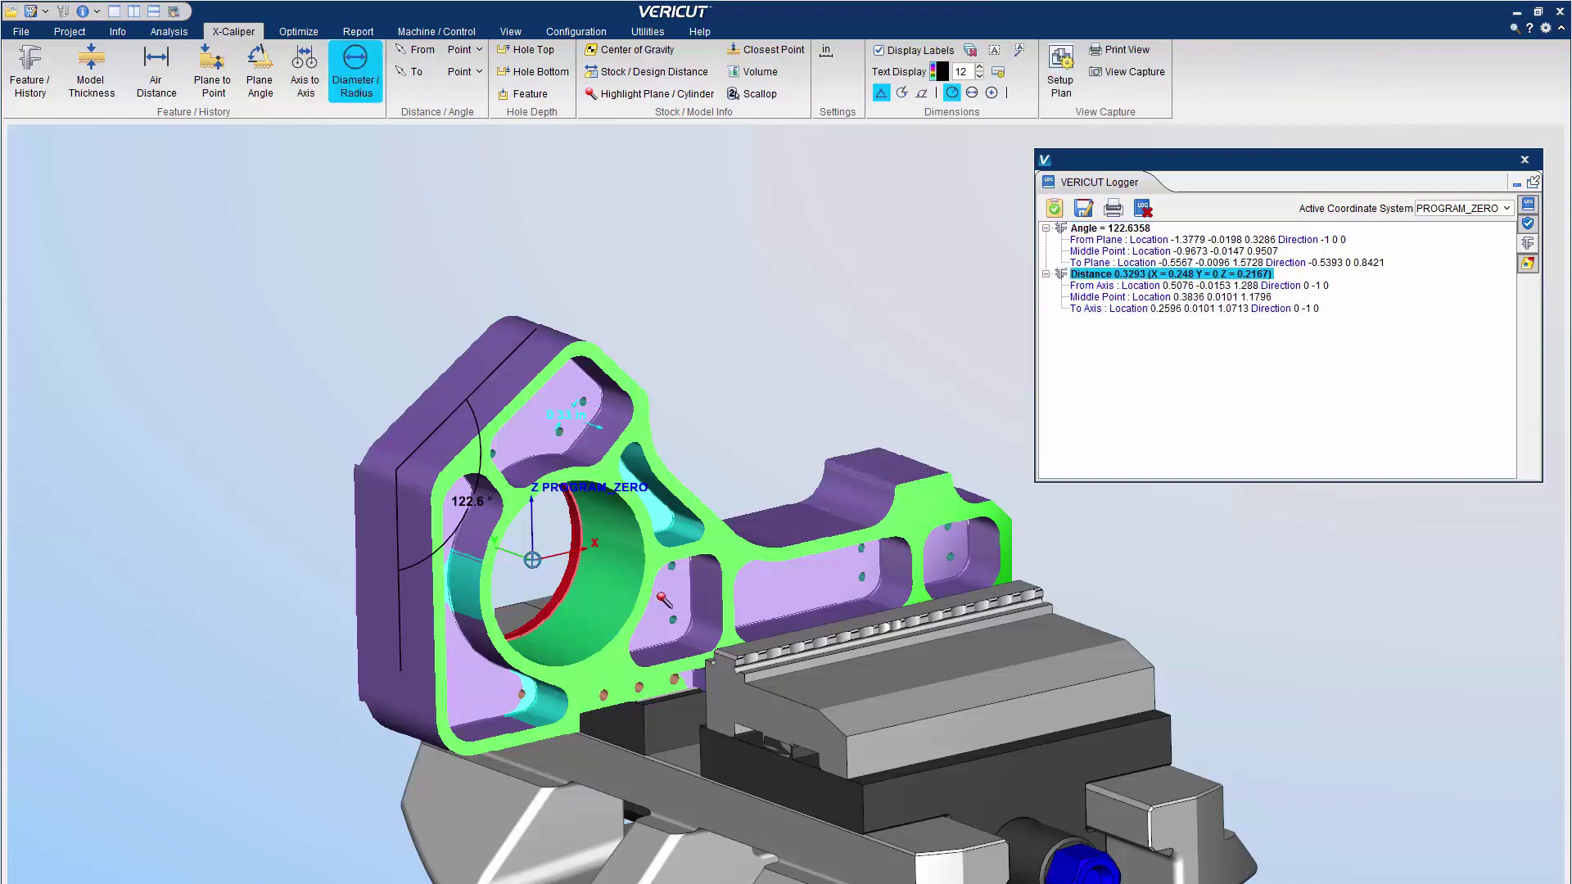
click(706, 641)
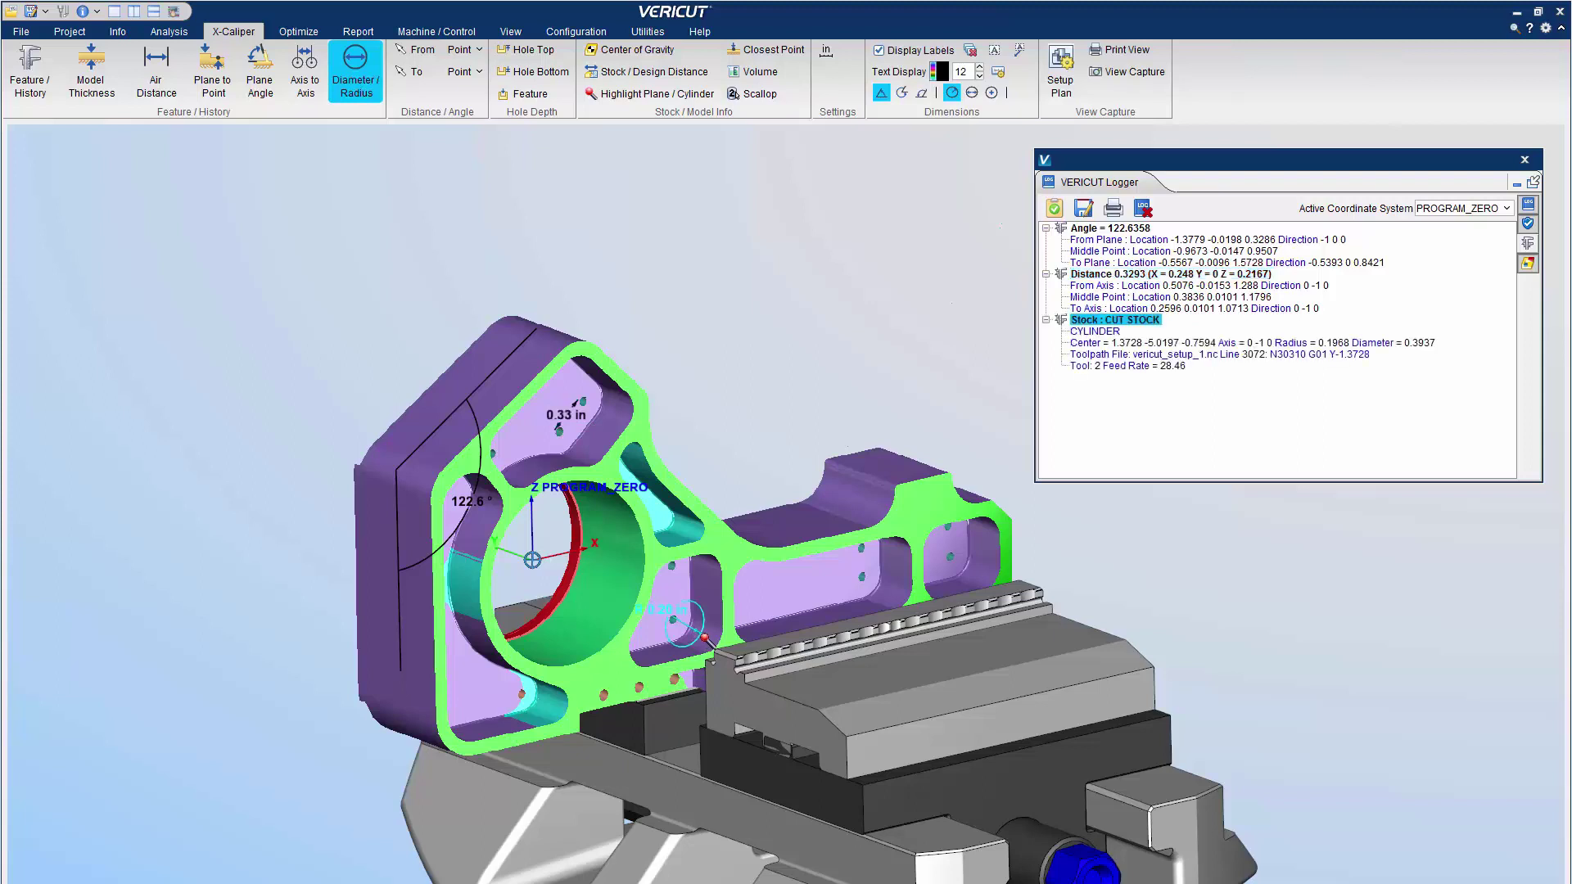
key(Escape)
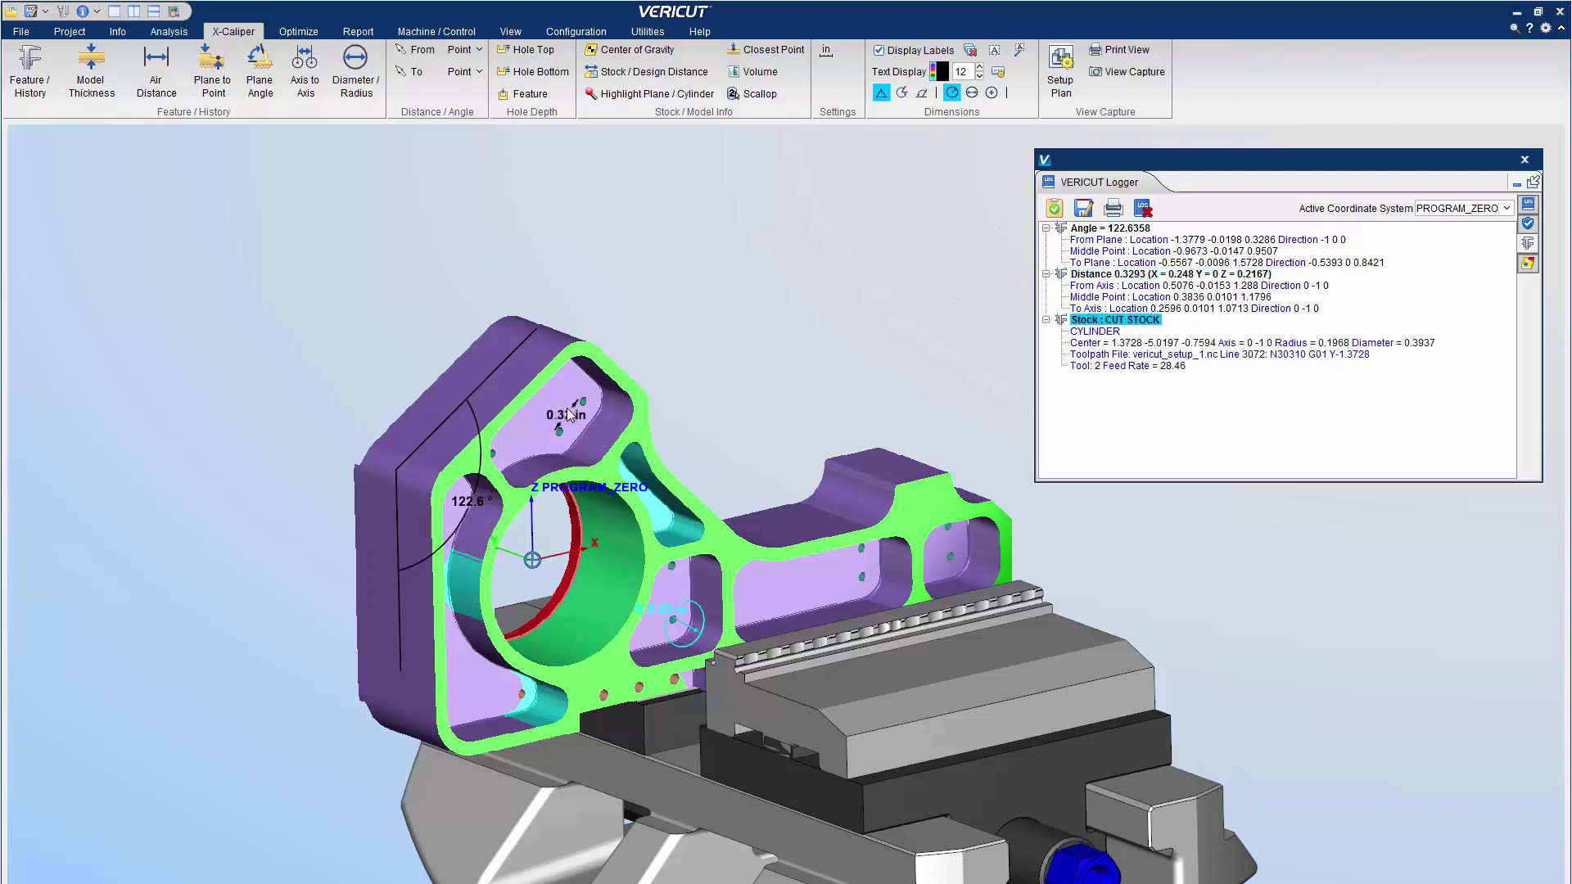
Preview the 237.4° reflex and other angle styles, then restore the 122.6° angle dimension
right_click(470, 502)
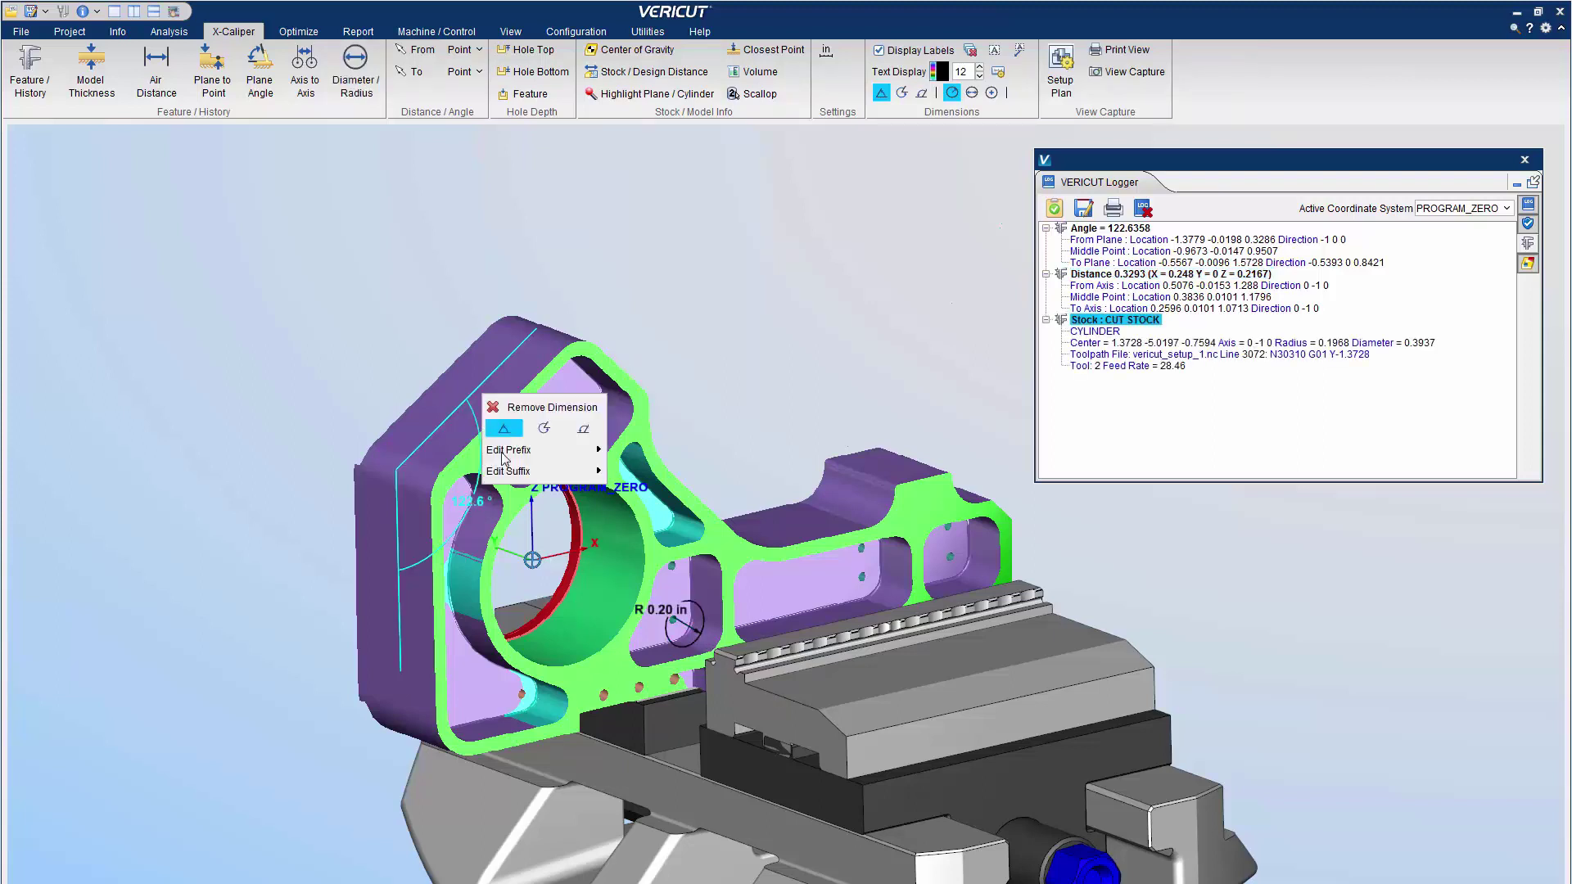
click(543, 428)
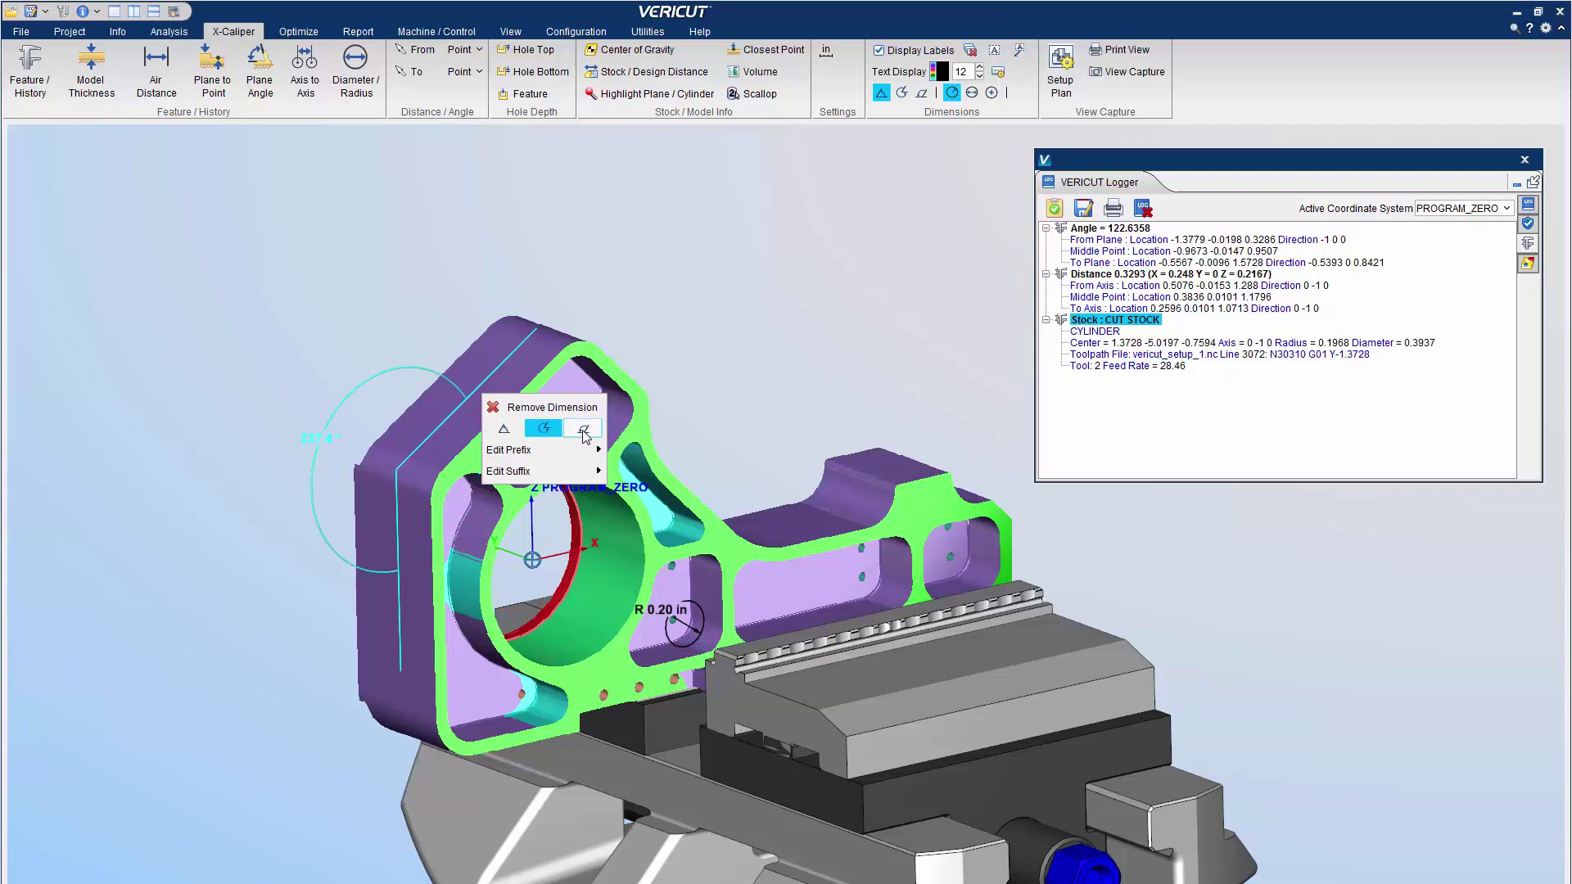
click(583, 429)
click(503, 429)
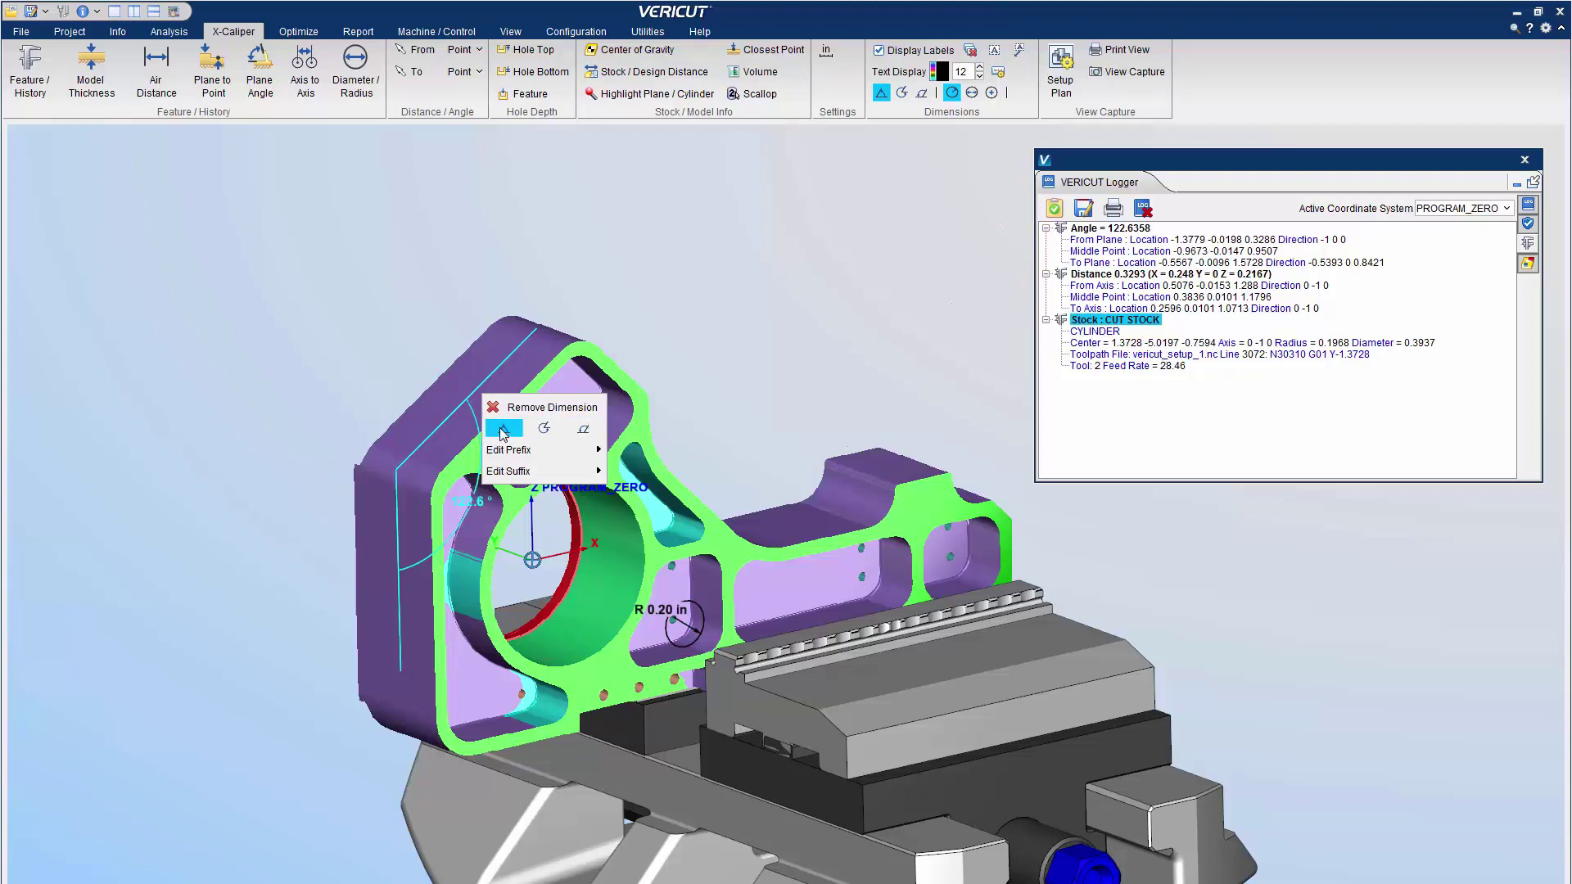
click(689, 411)
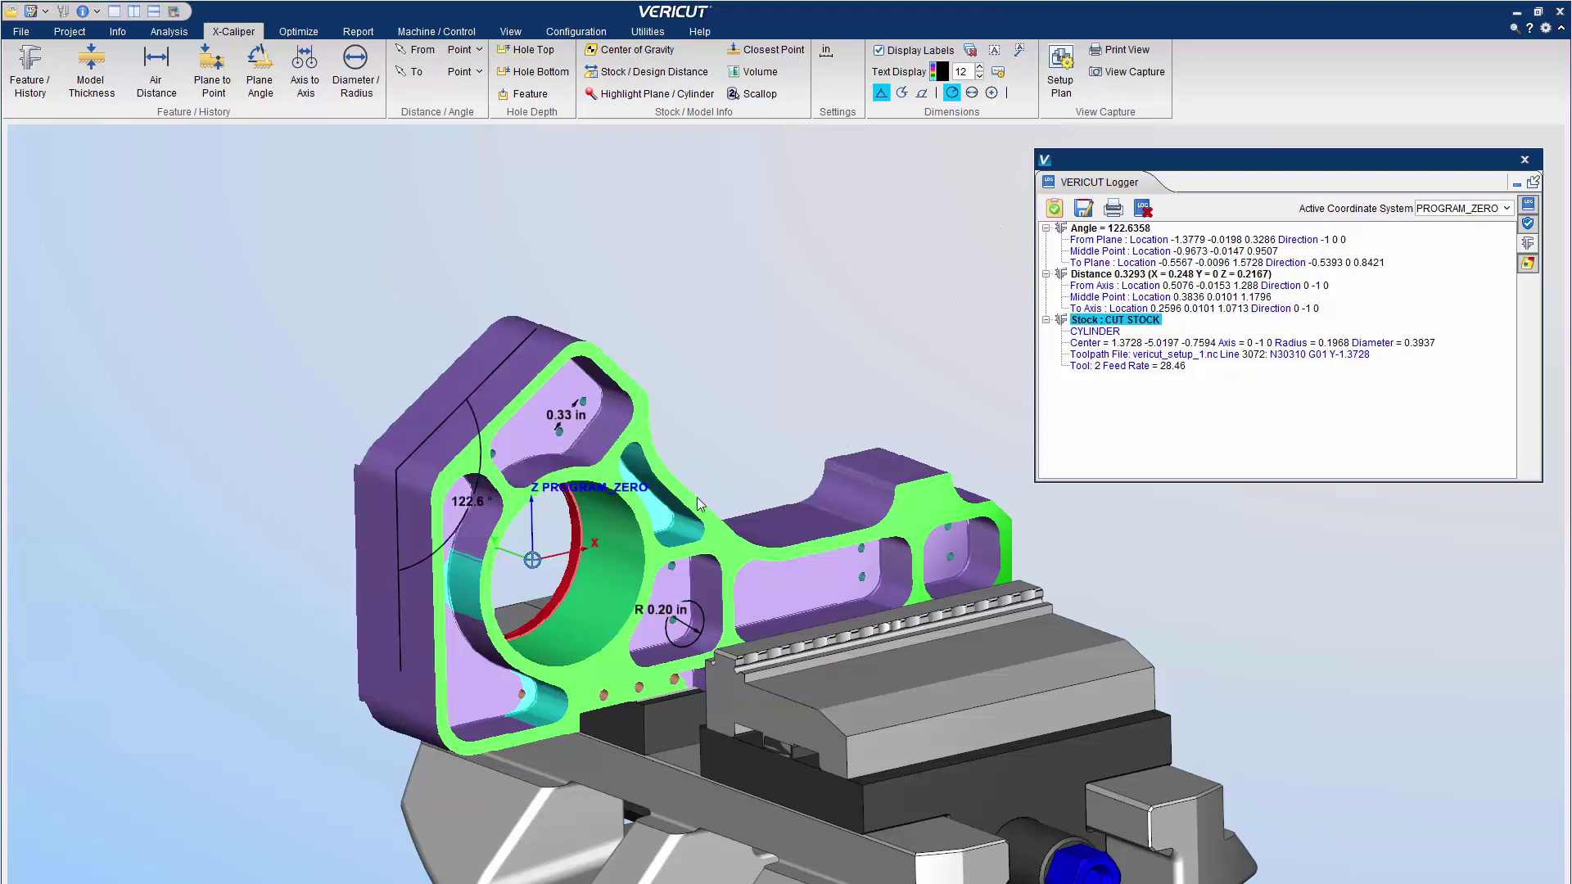
Preview diameter and other hole dimension styles, then keep the hole dimension as R 0.20 in
right_click(663, 616)
click(736, 539)
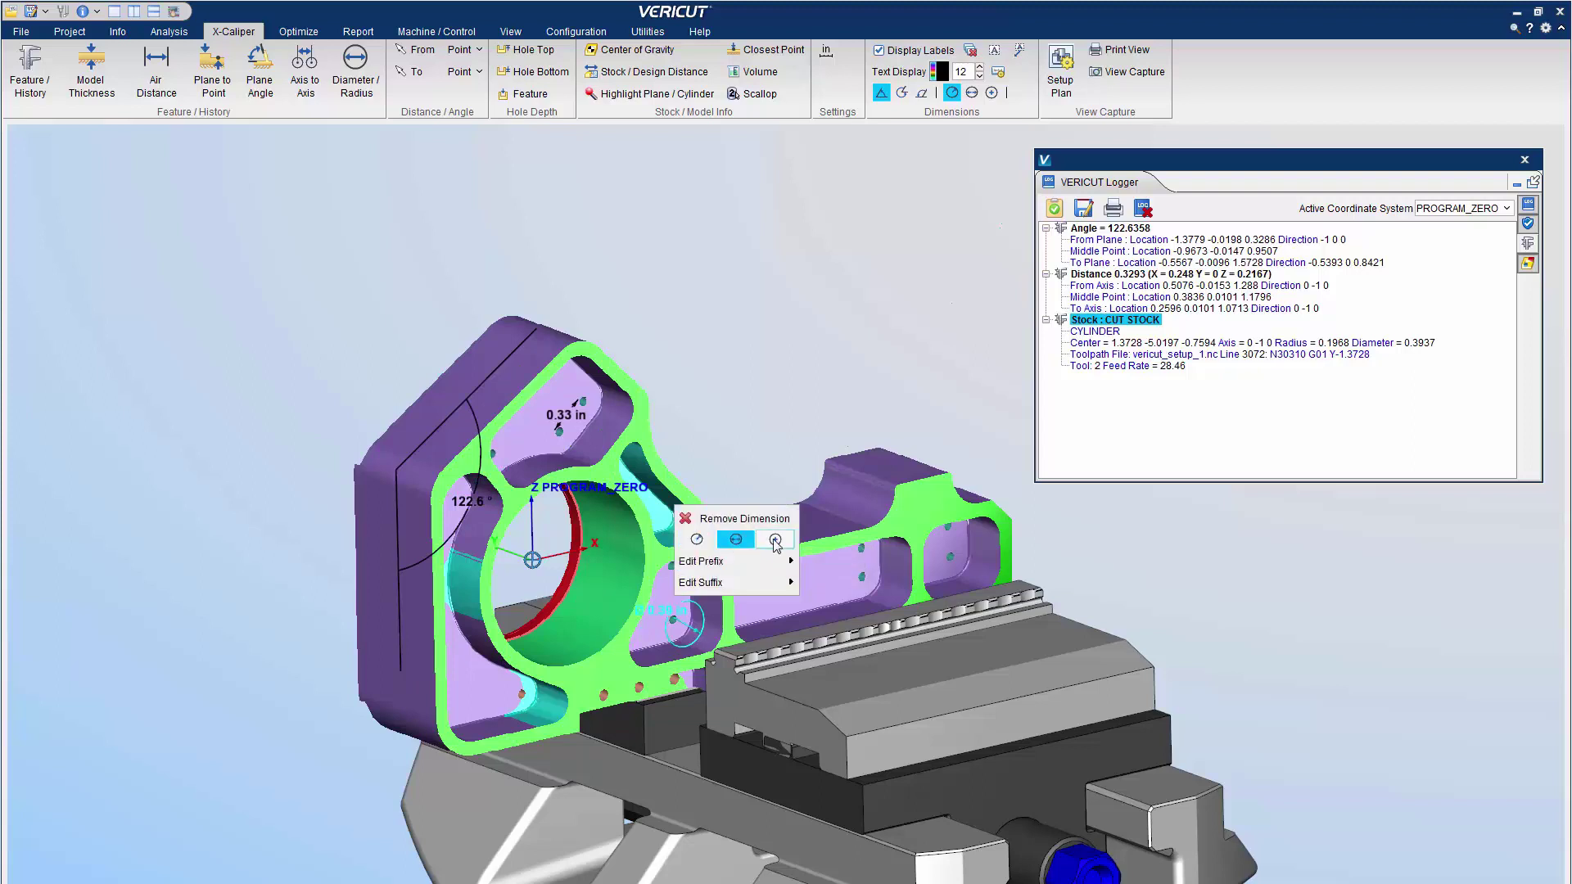
click(775, 540)
click(697, 540)
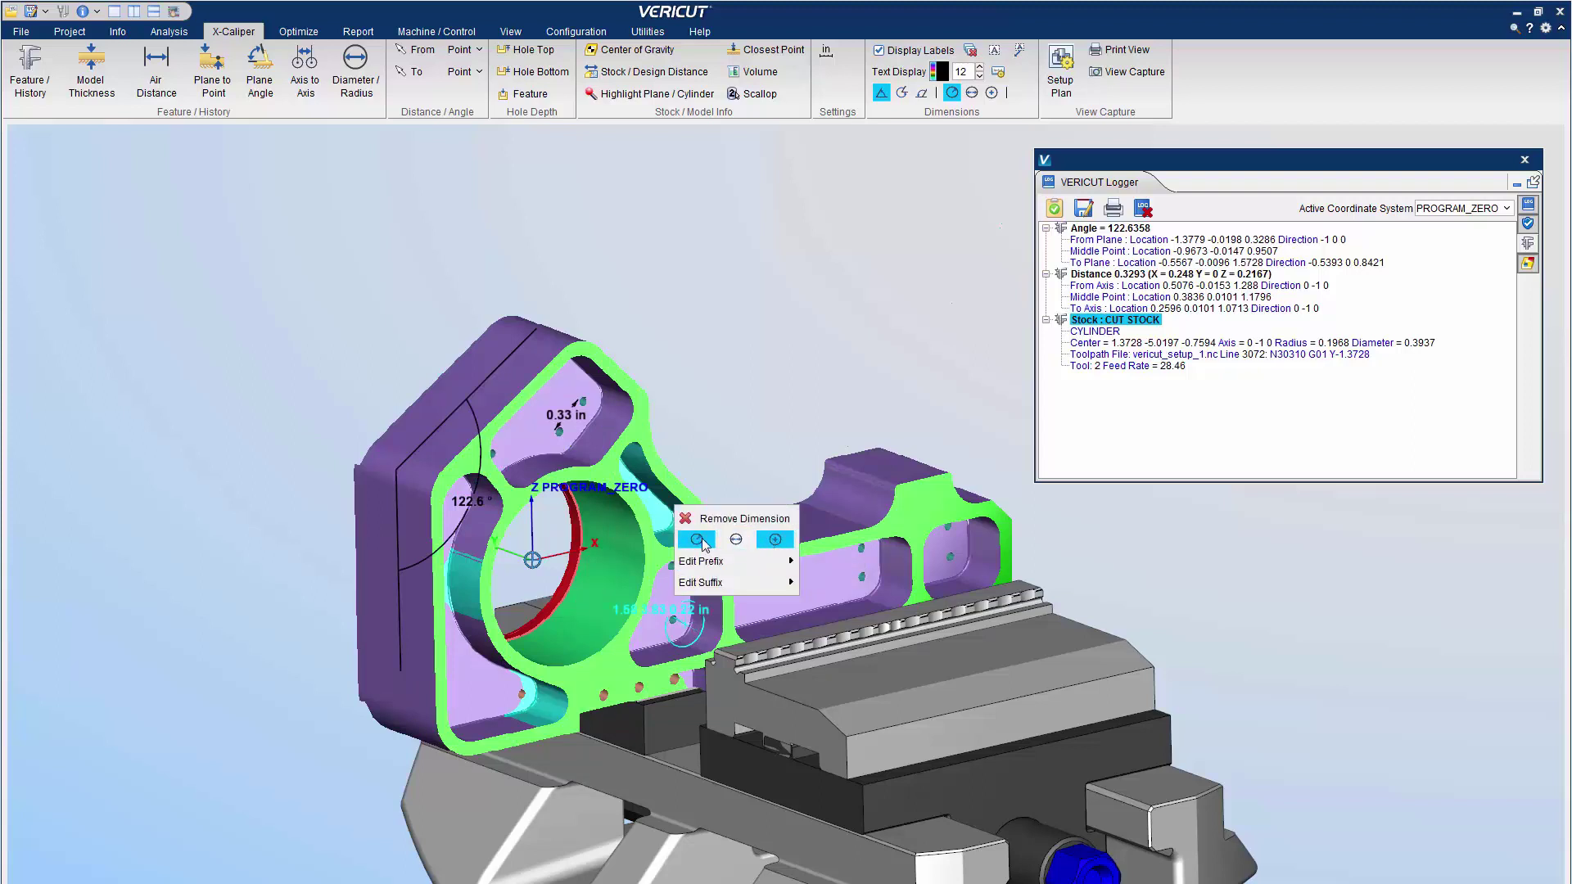
click(754, 409)
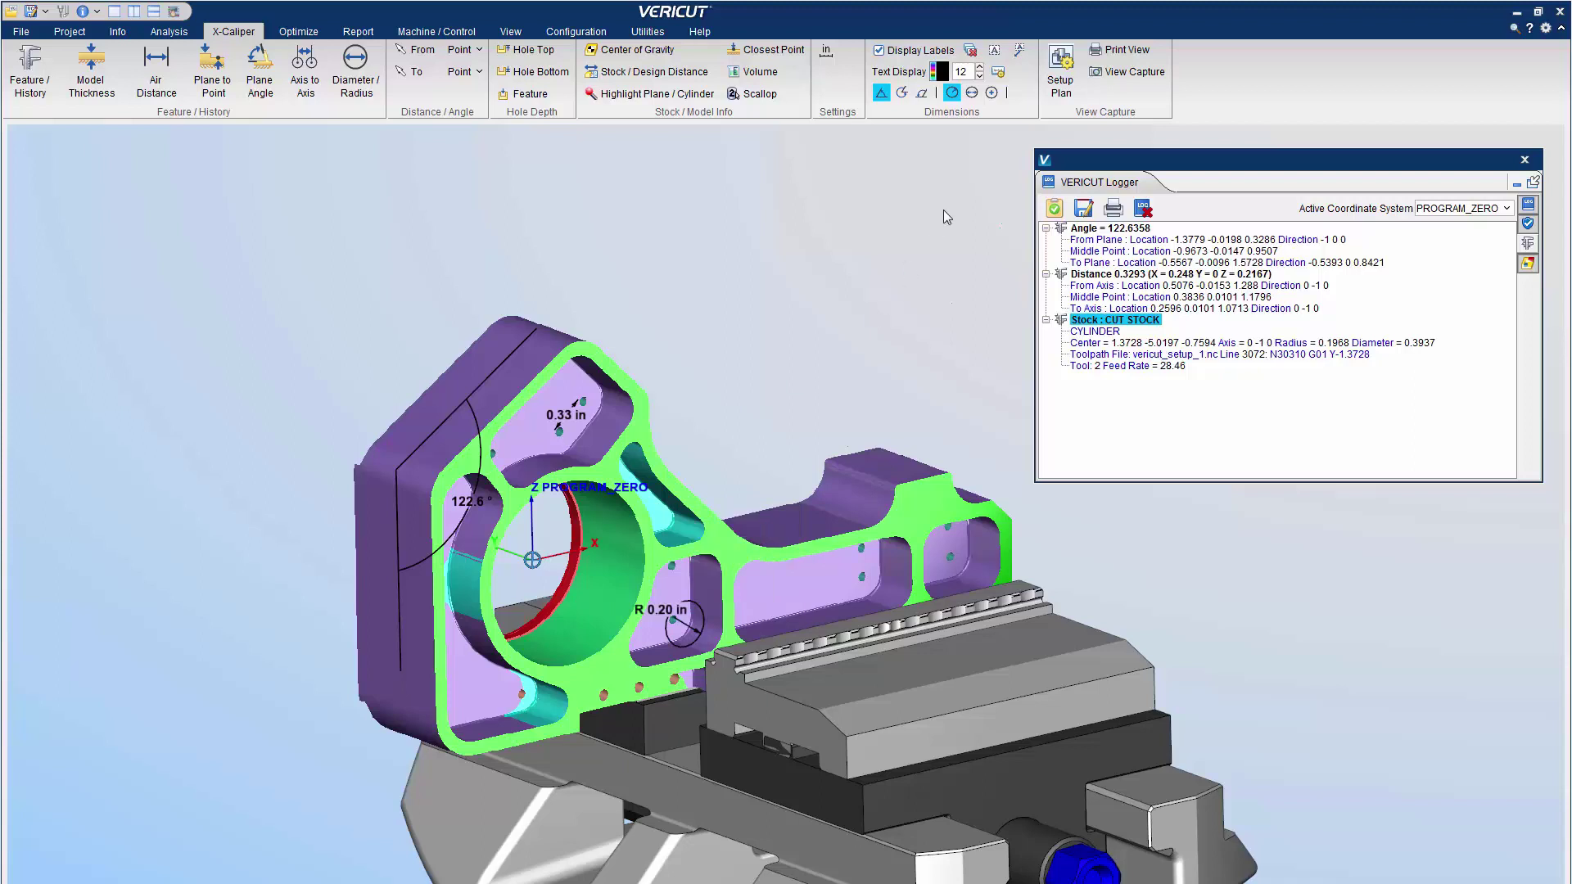
click(1019, 50)
Place a 'Final Contour' note above the part with its leader at the upper contour
drag(681, 392, 763, 437)
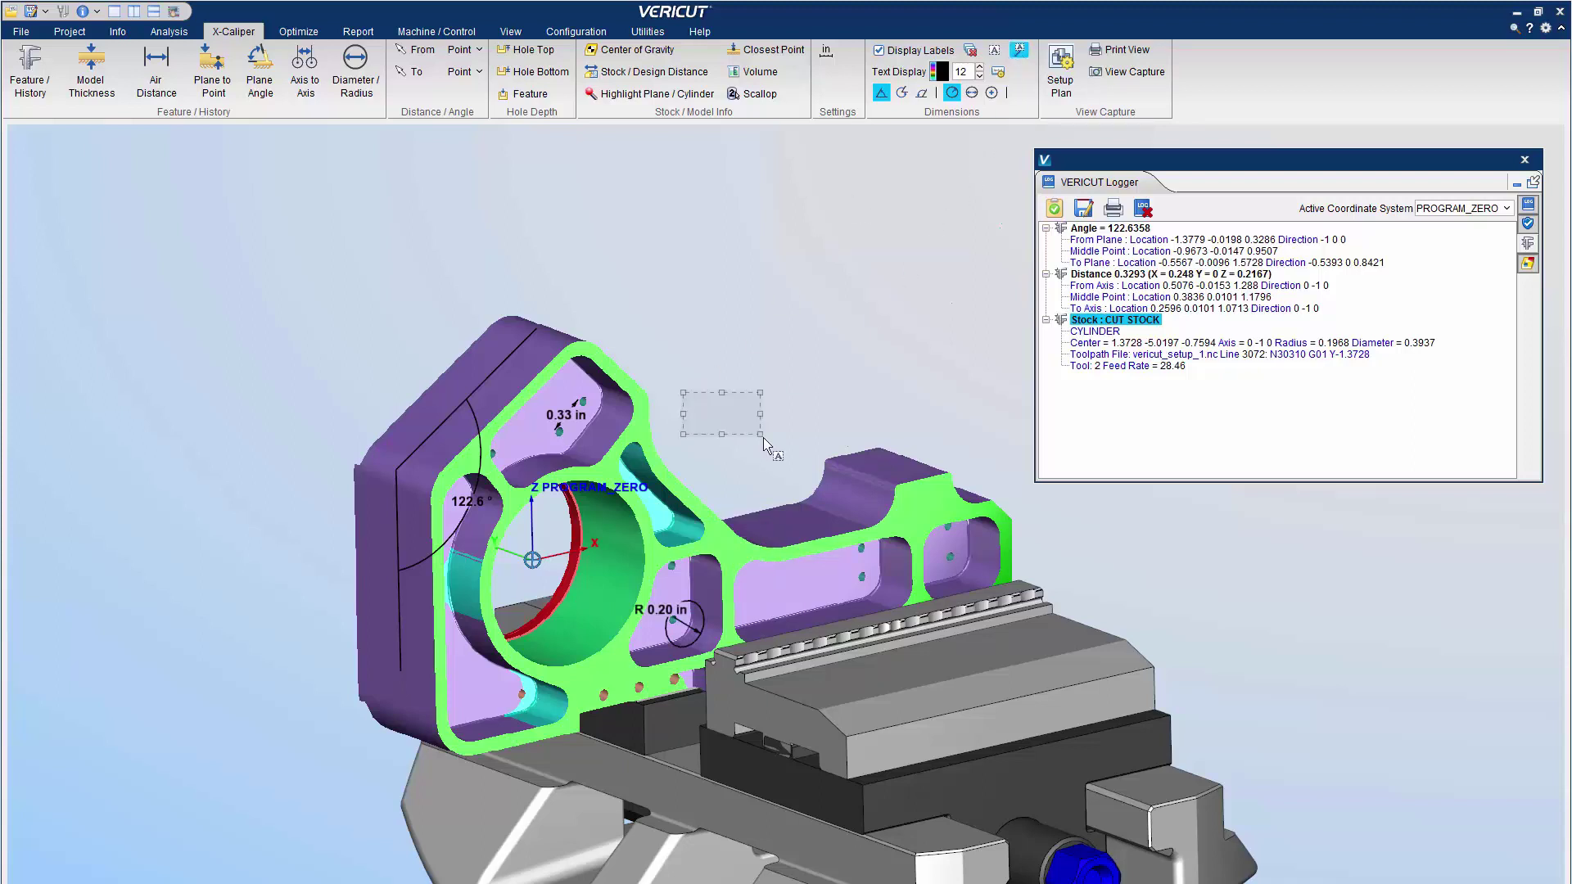
text(Final Contour)
drag(761, 414, 792, 413)
click(783, 516)
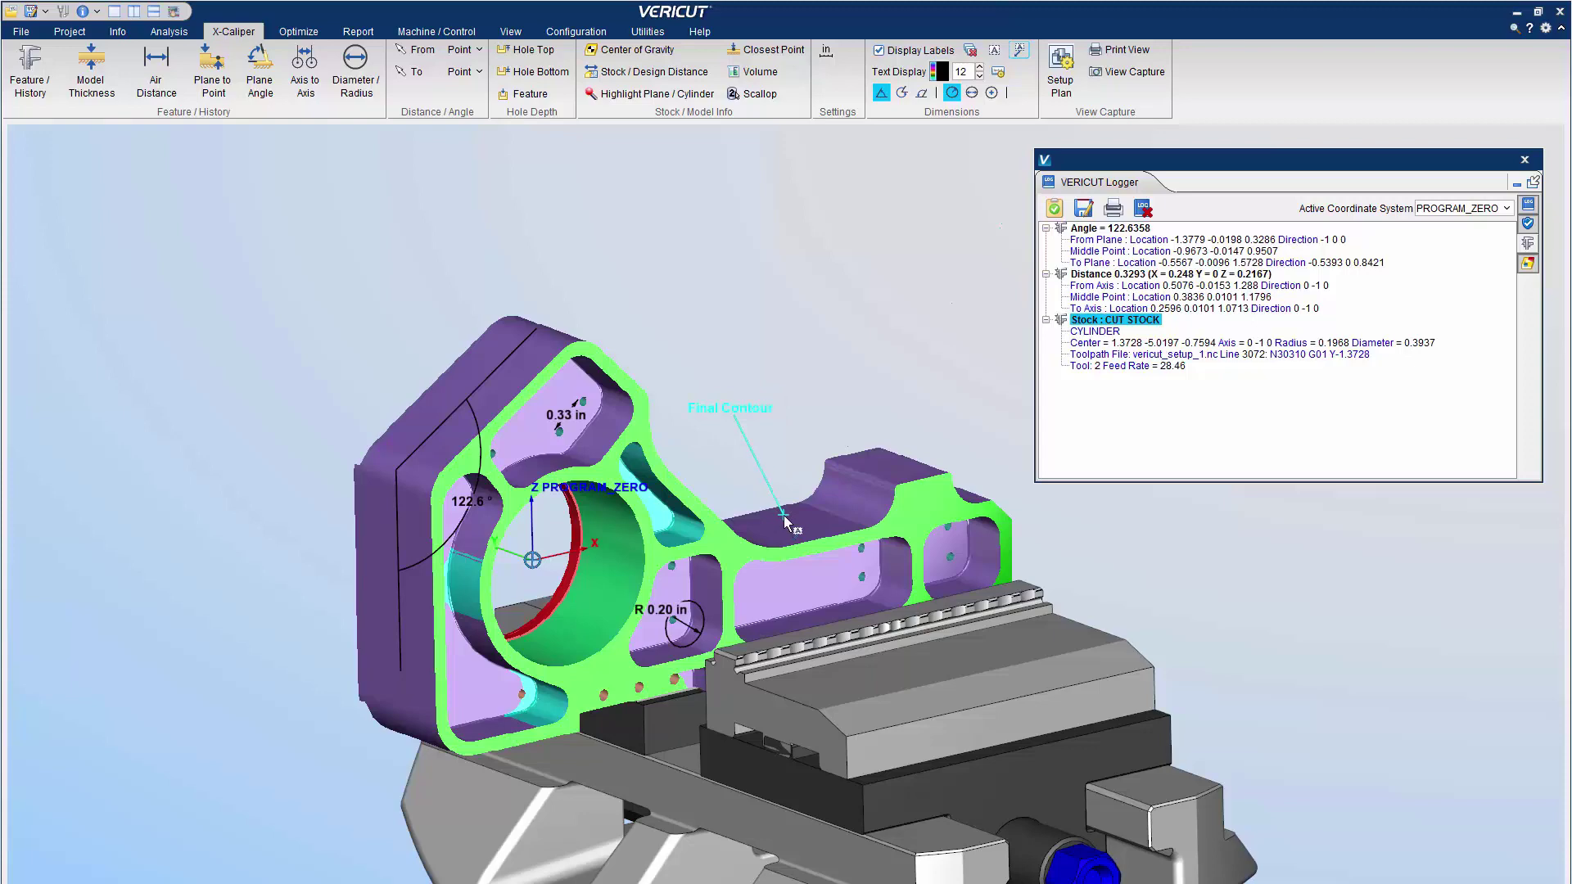
click(783, 517)
scroll(773, 473, up, 5)
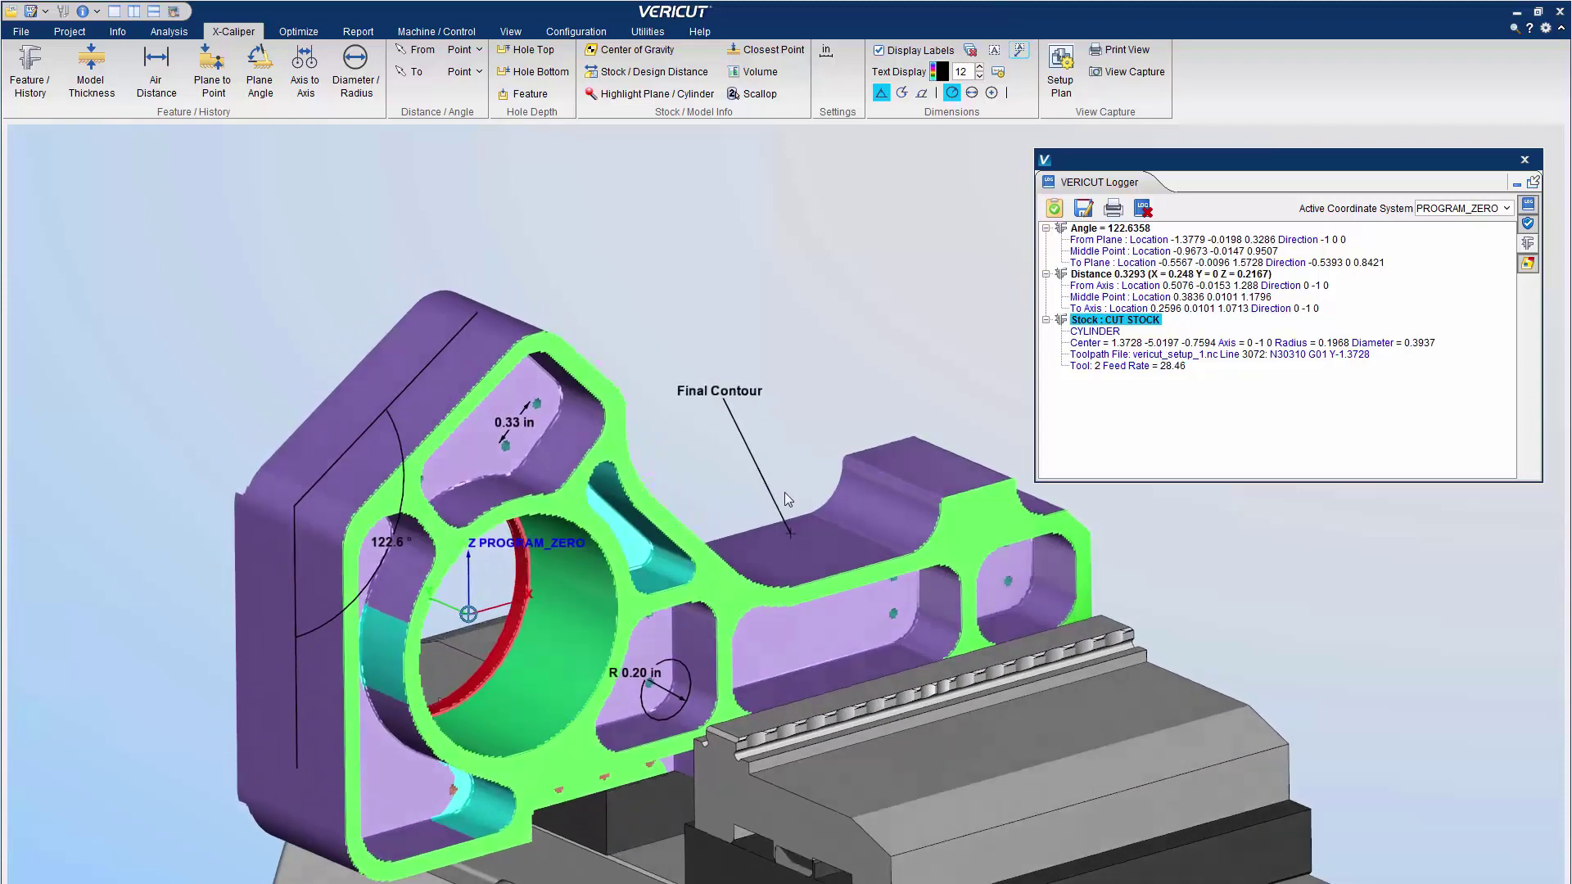